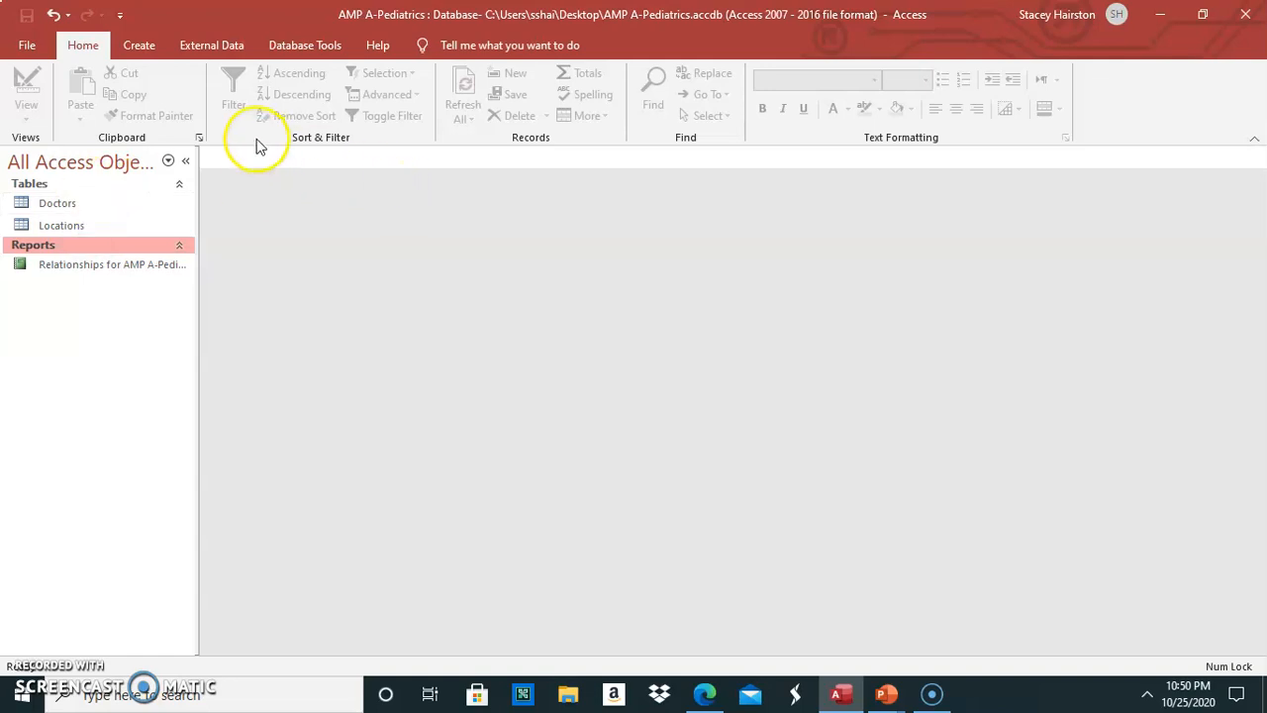
- Start a new query with the Simple Query Wizard
click(130, 47)
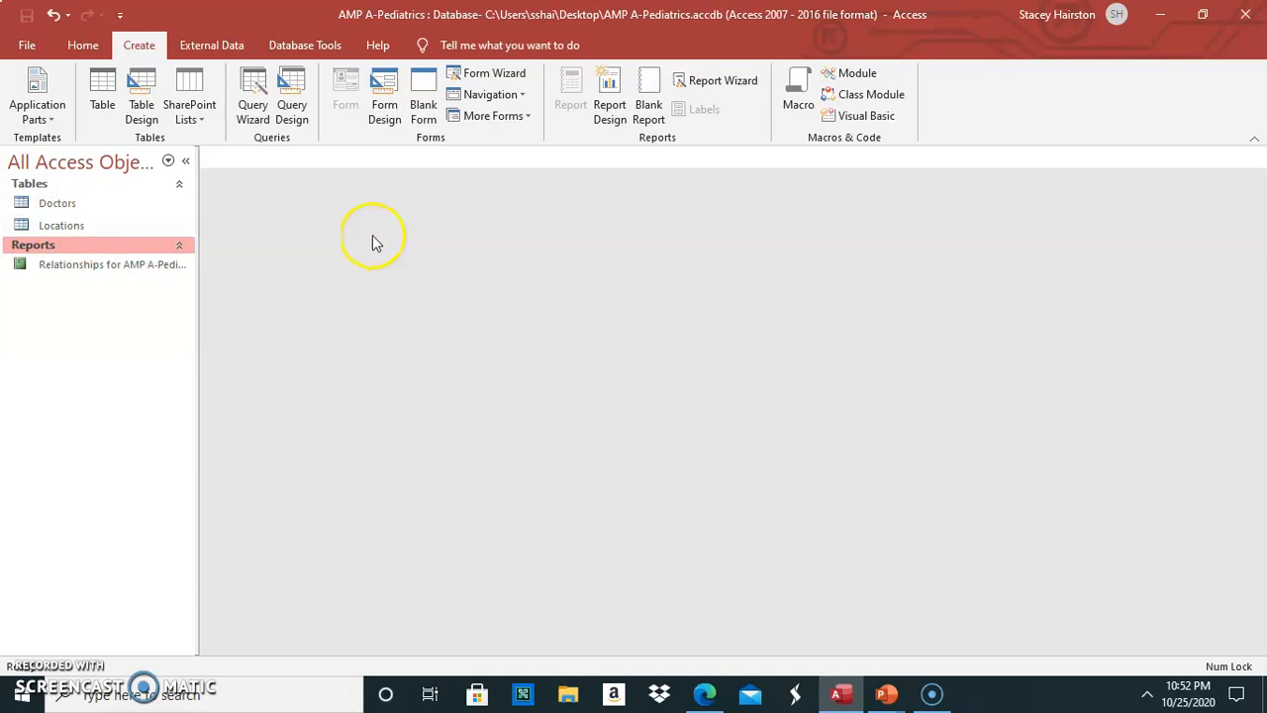
click(253, 112)
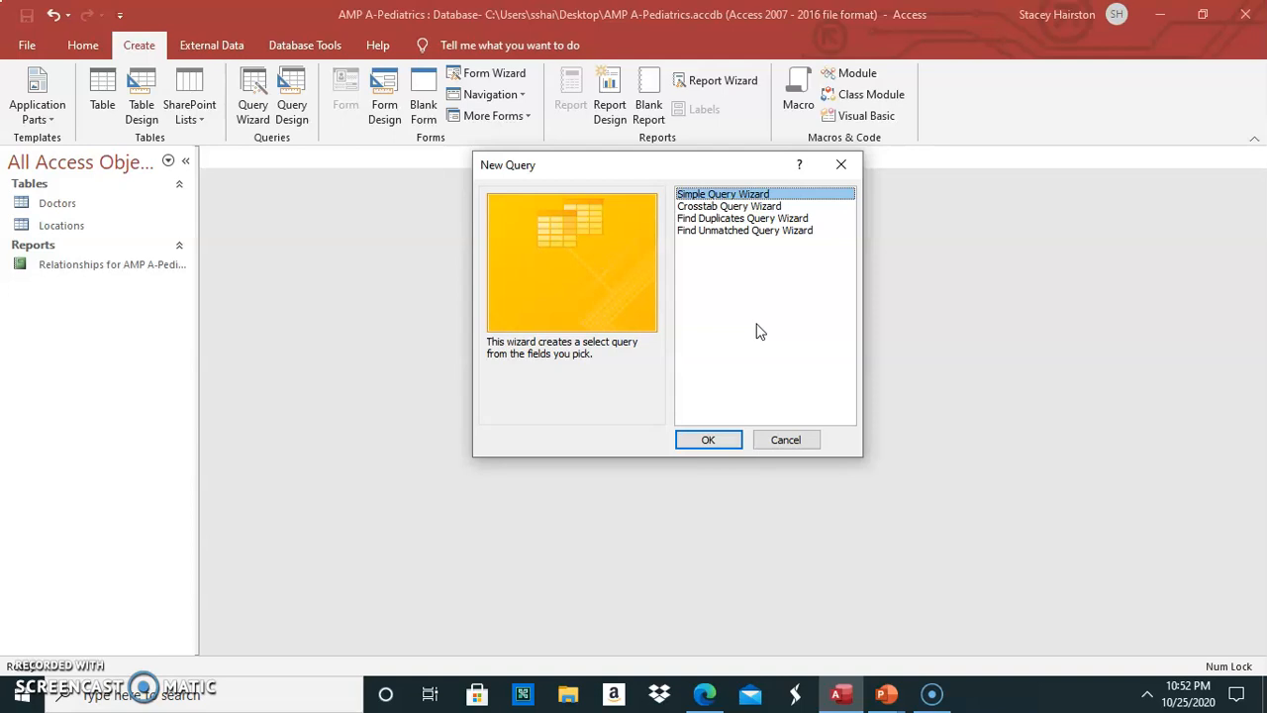
click(780, 390)
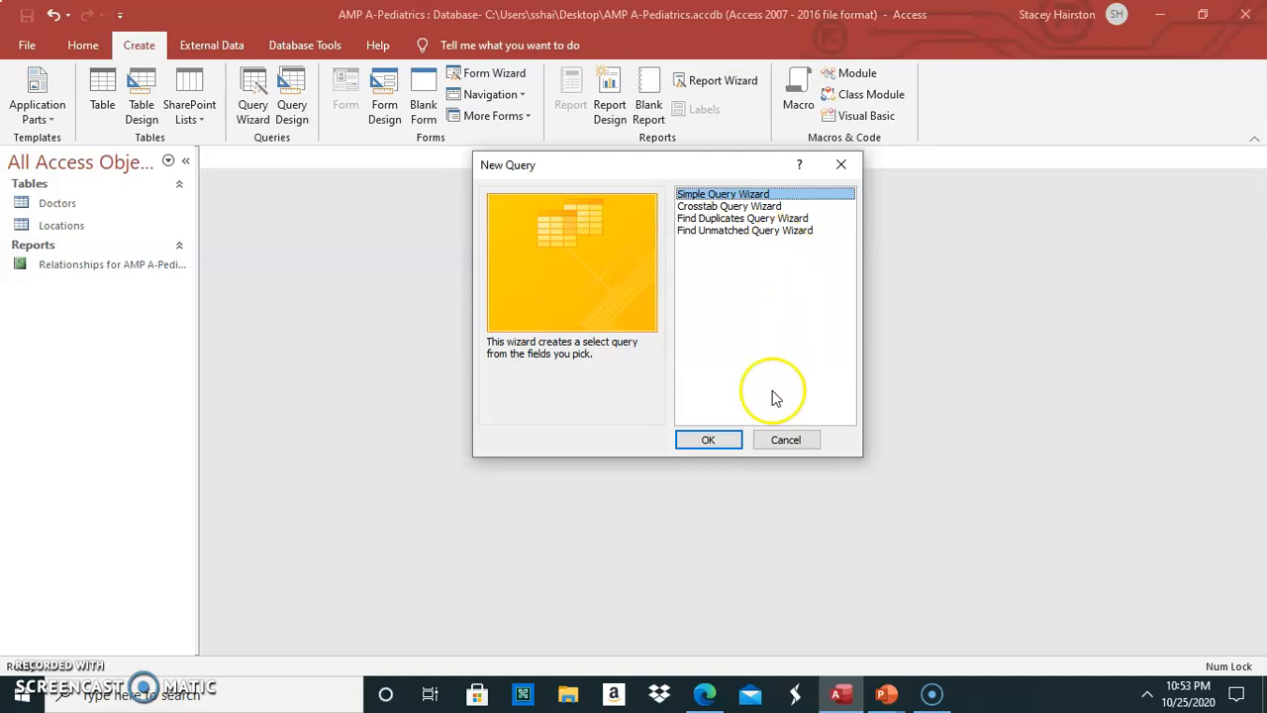
click(708, 442)
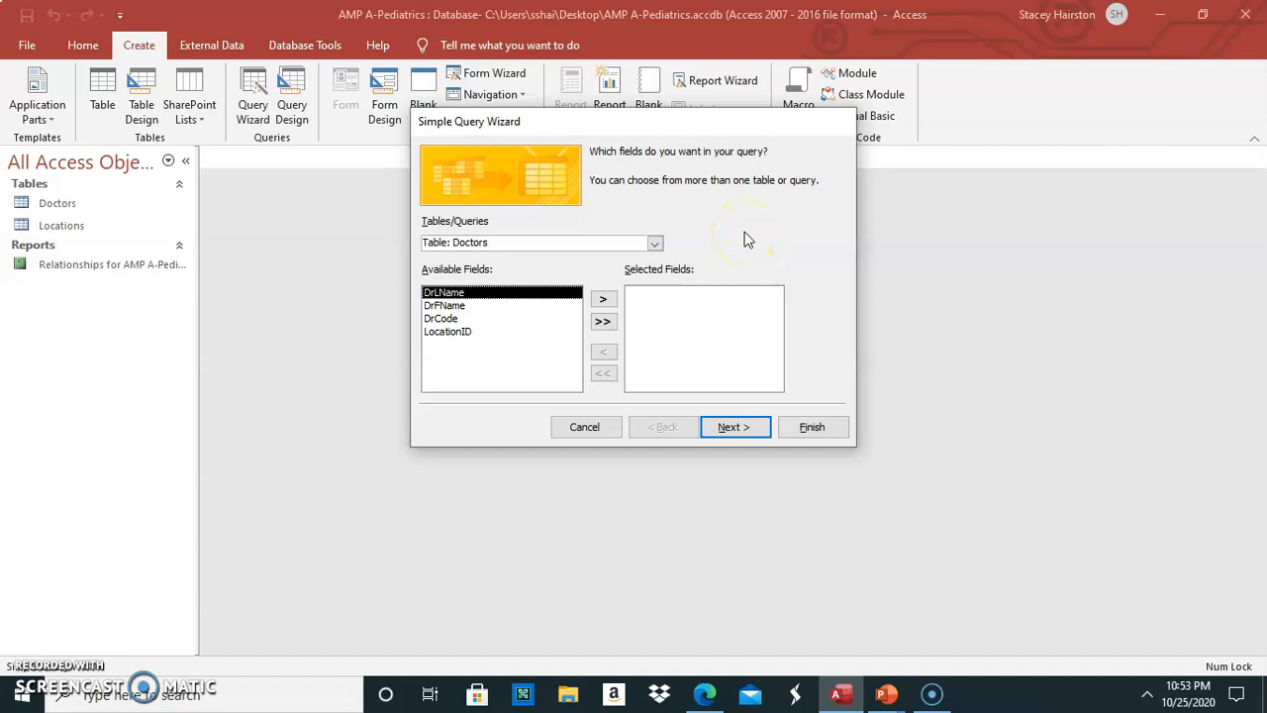
- Add the DrLName and DrFName fields from the Doctors table to the query's selected fields
click(654, 244)
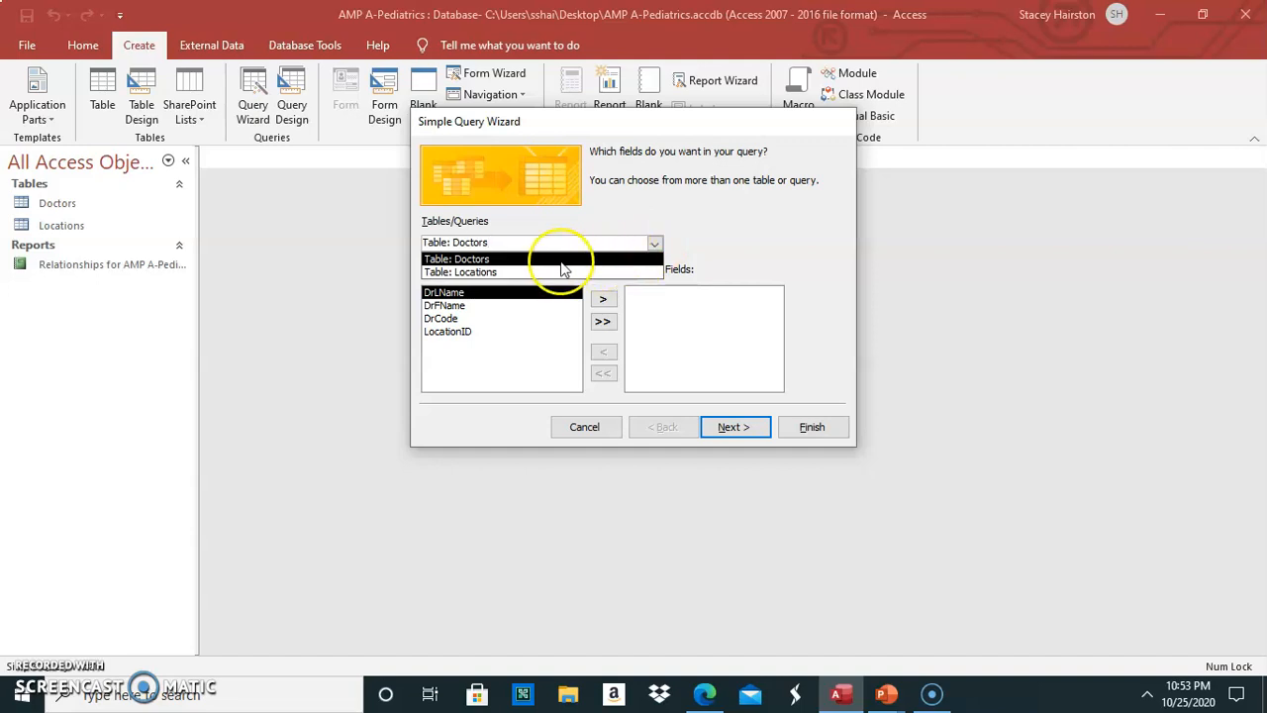
click(476, 259)
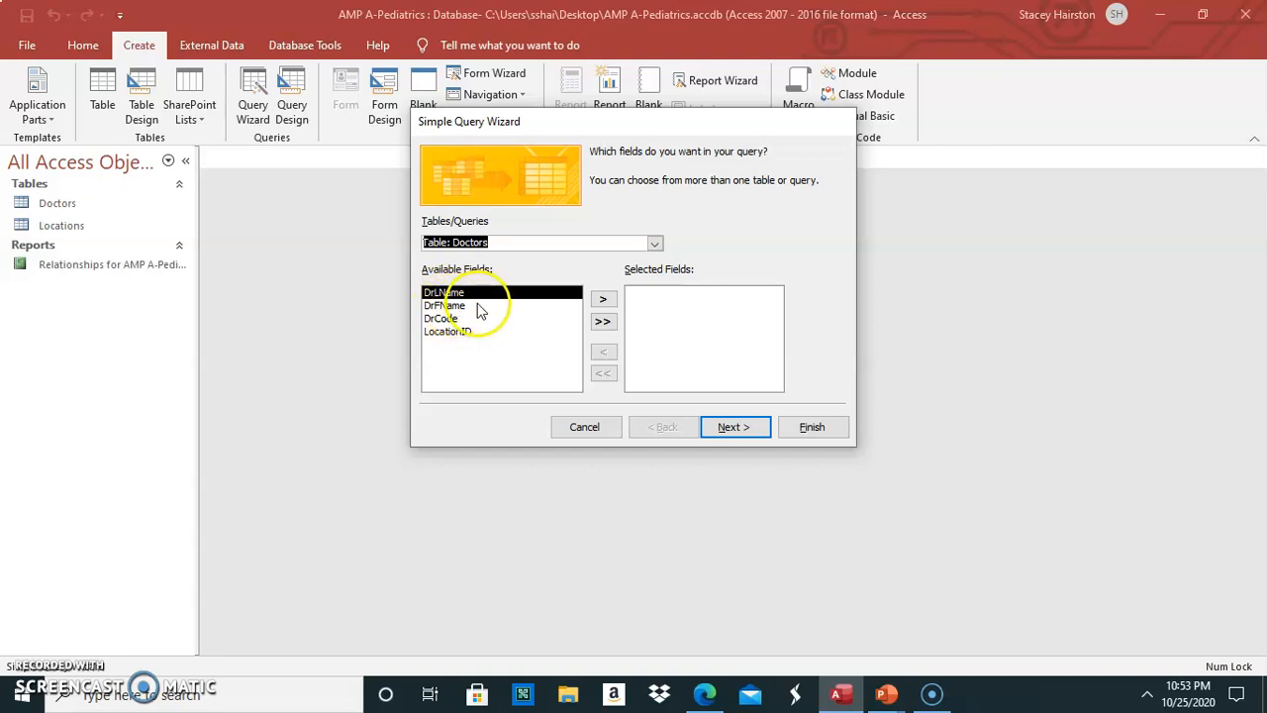
click(603, 298)
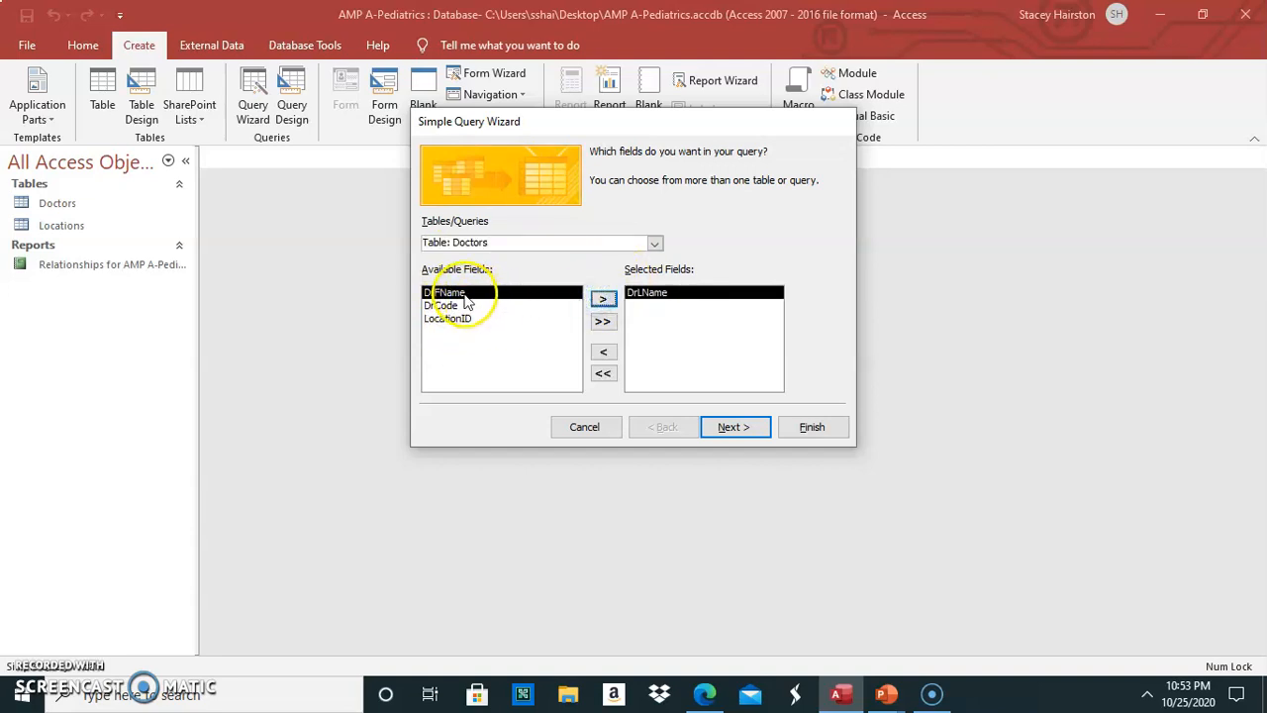
click(603, 298)
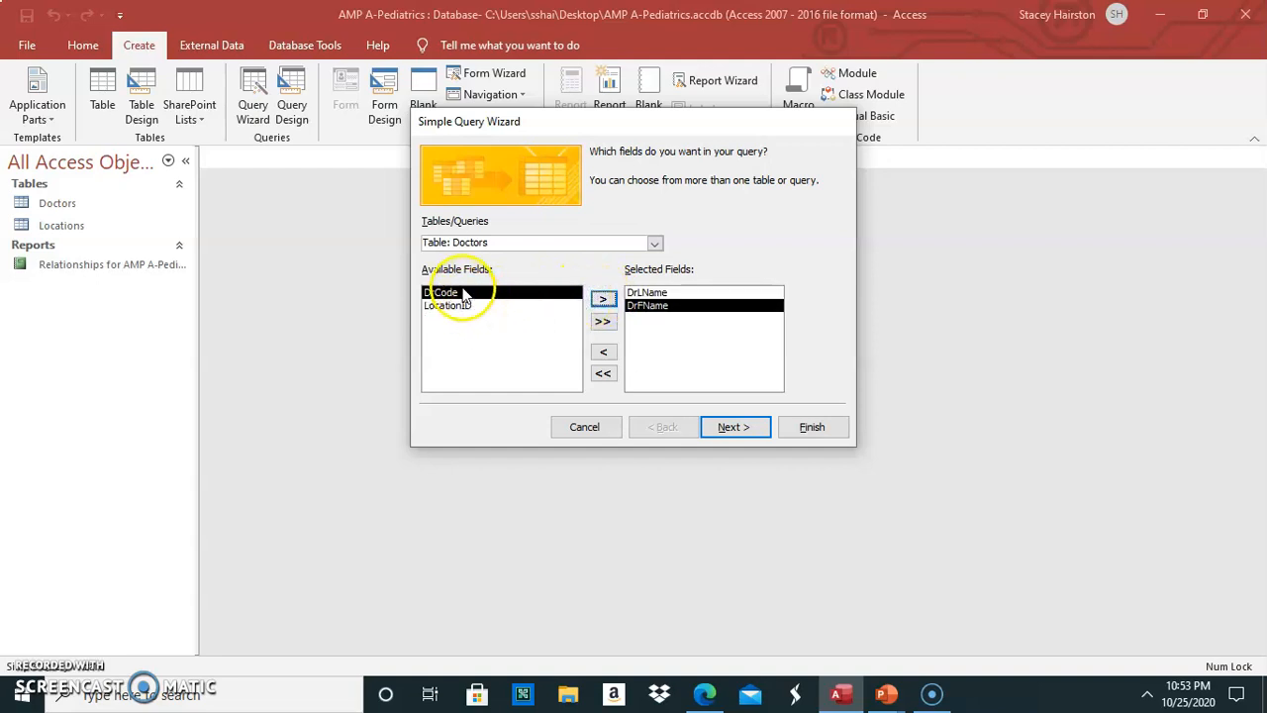
- Add the Street, City, State and Zip fields from the Locations table to the query's selected fields
click(654, 244)
click(512, 273)
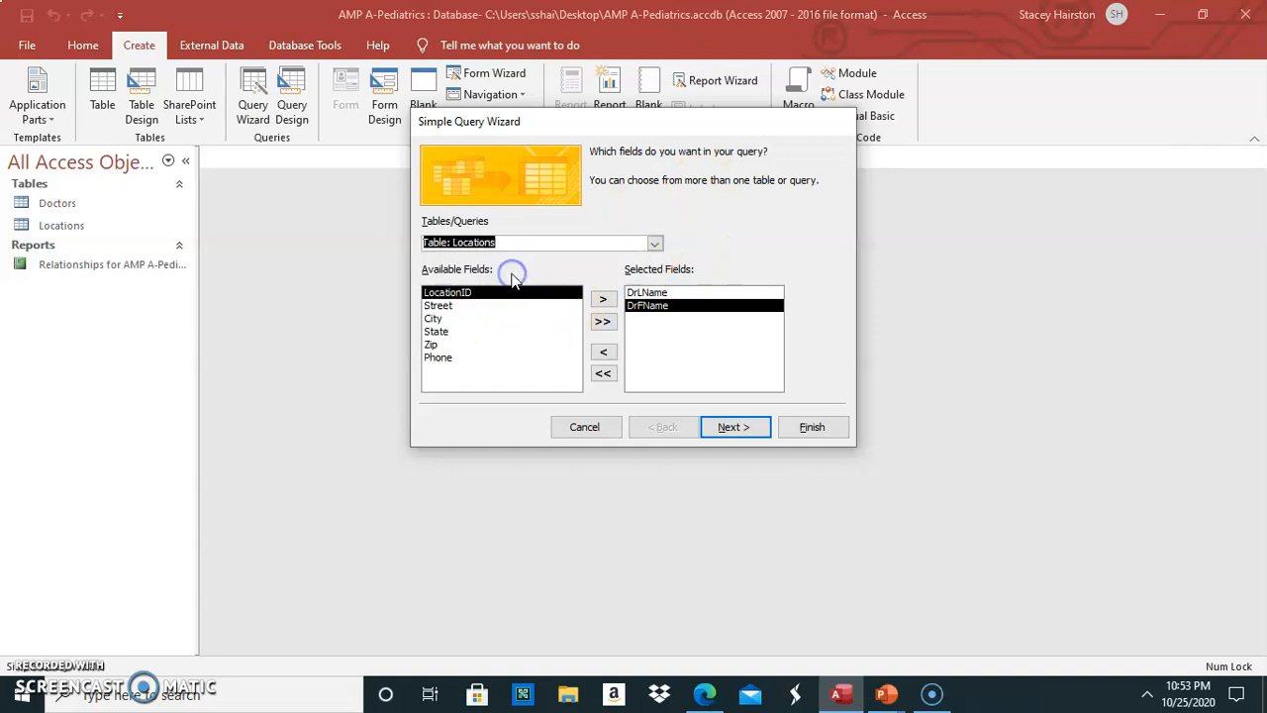
click(451, 308)
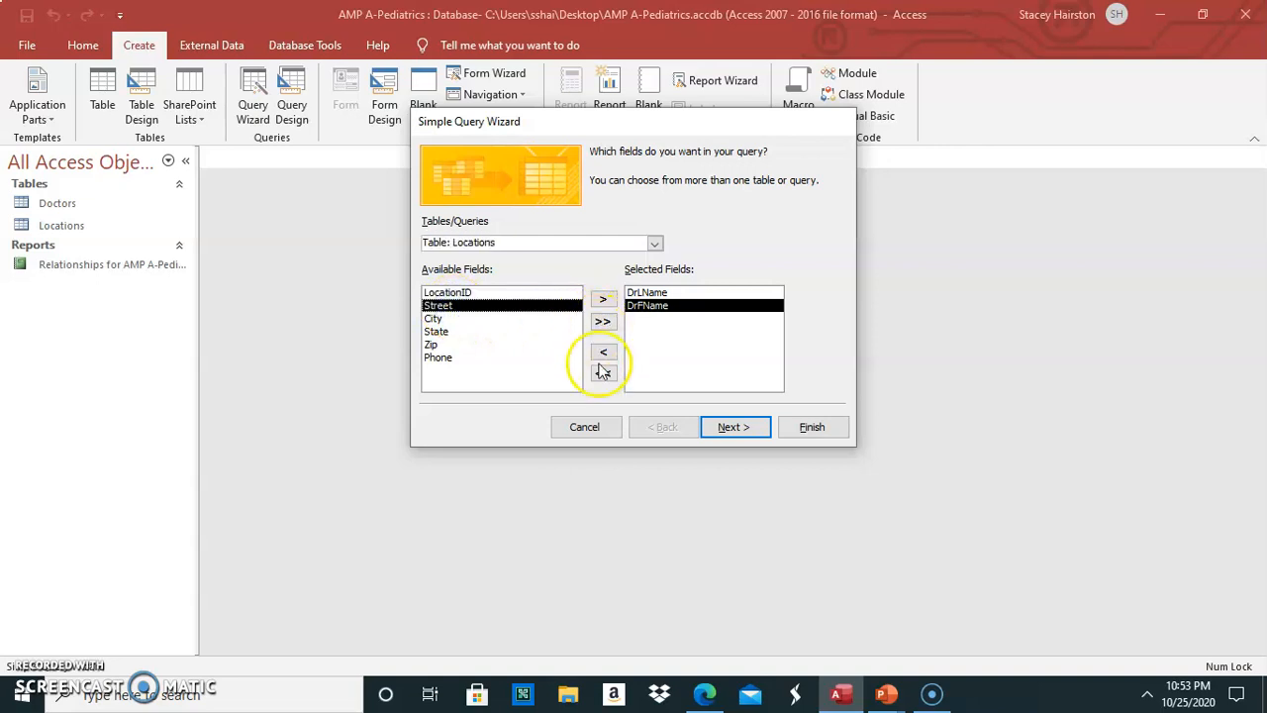
click(603, 300)
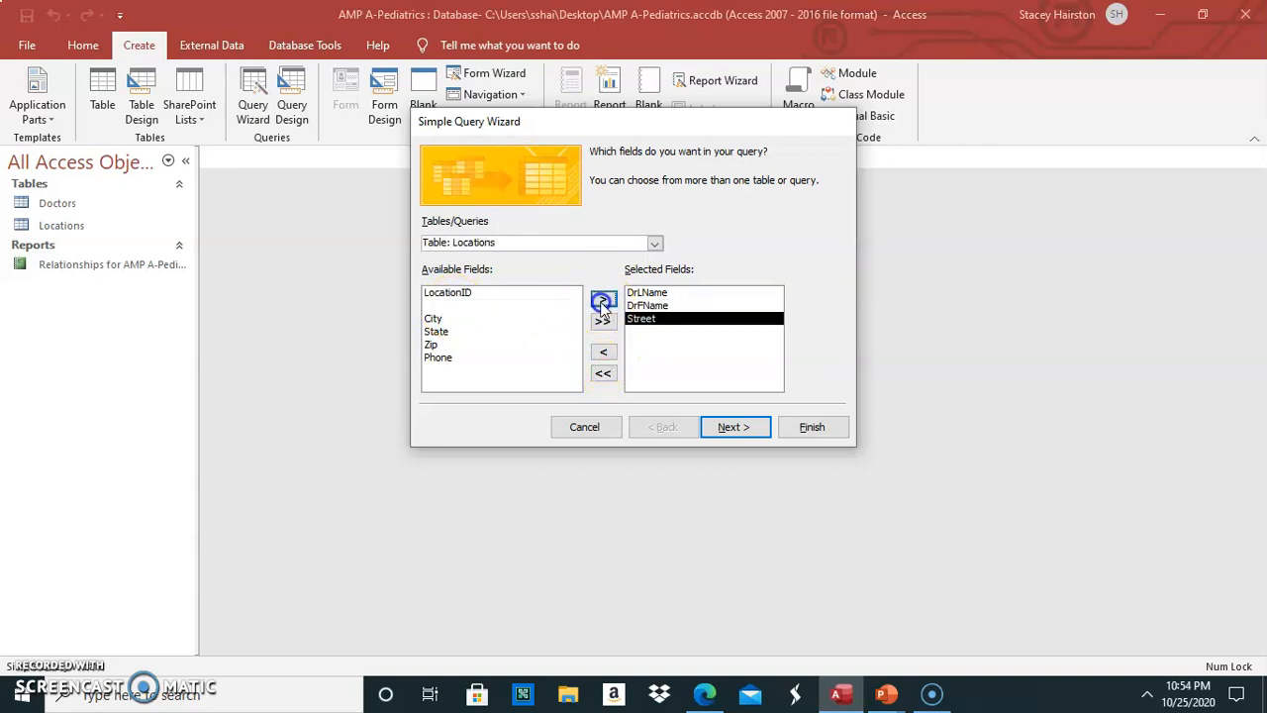
click(602, 302)
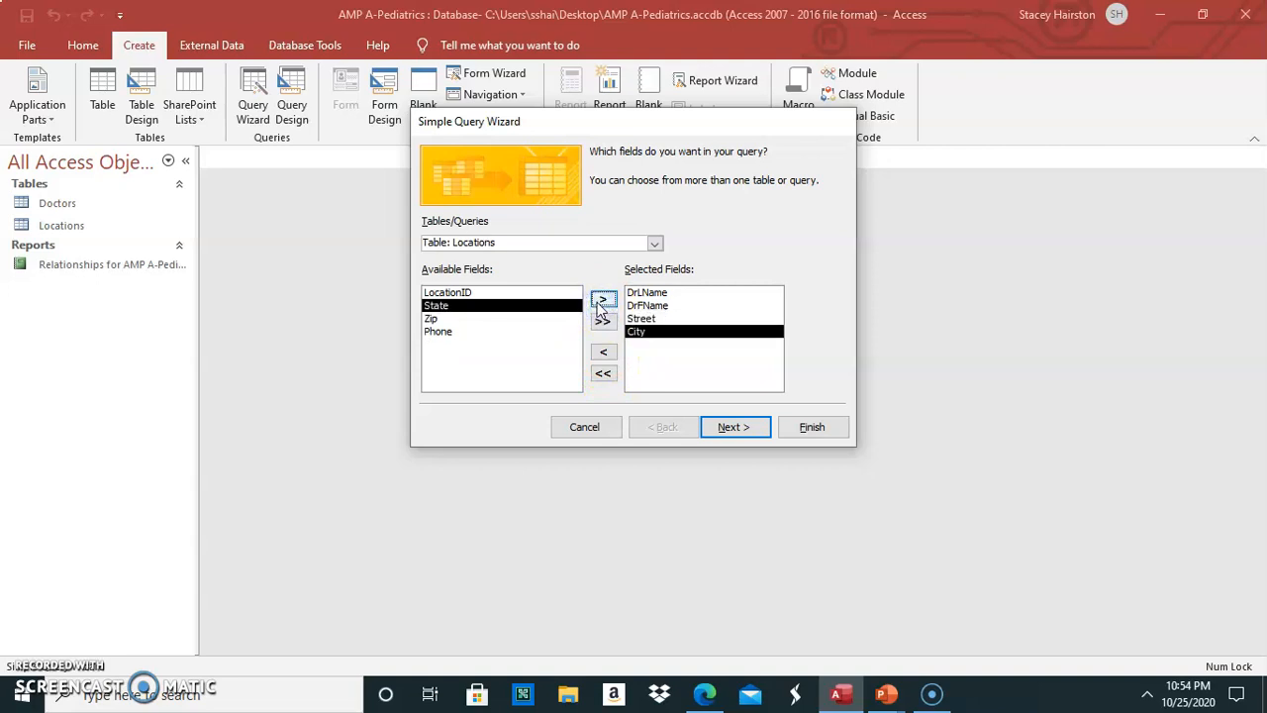
click(600, 303)
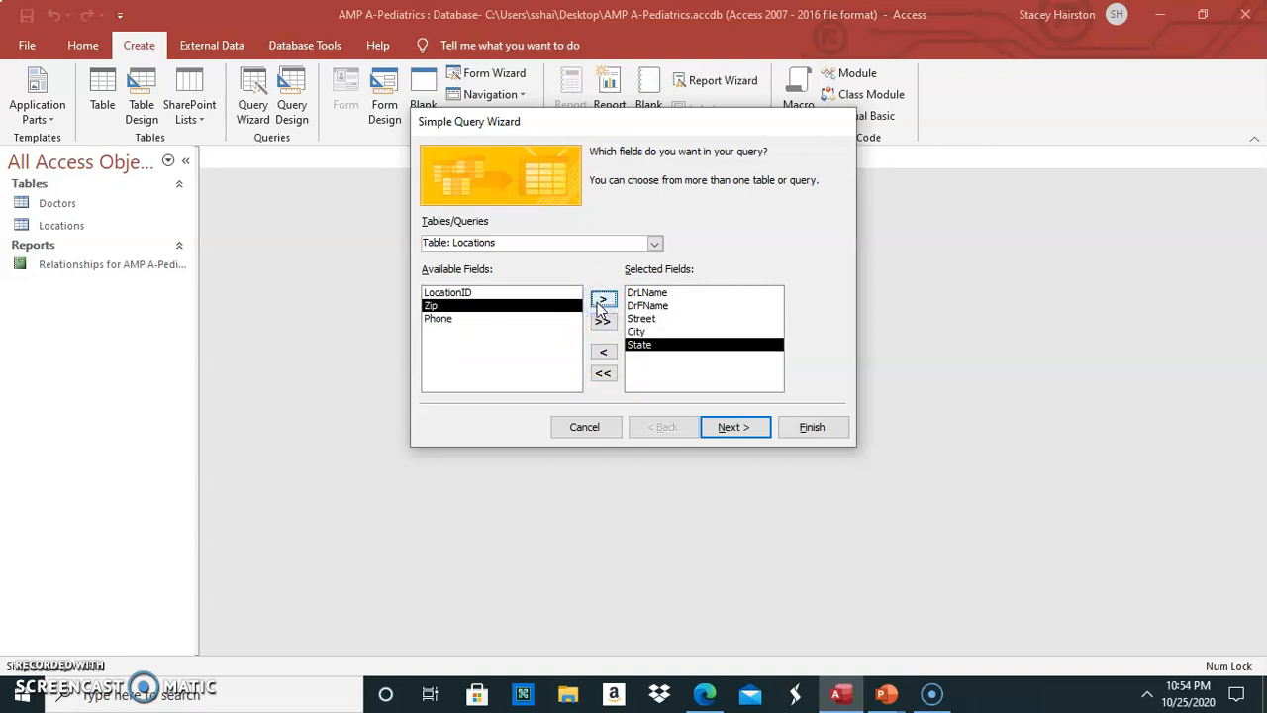
click(602, 302)
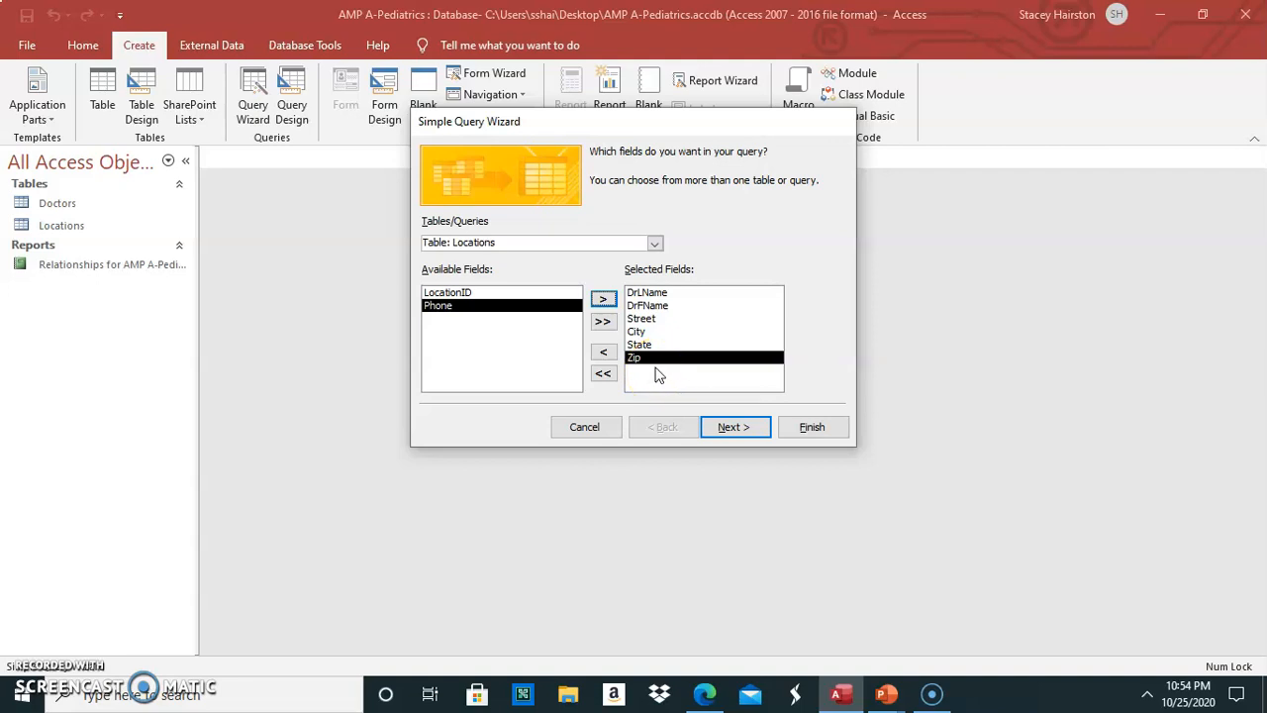
- Title the query "Doc Info" and finish the wizard, opening the query to view information
click(742, 436)
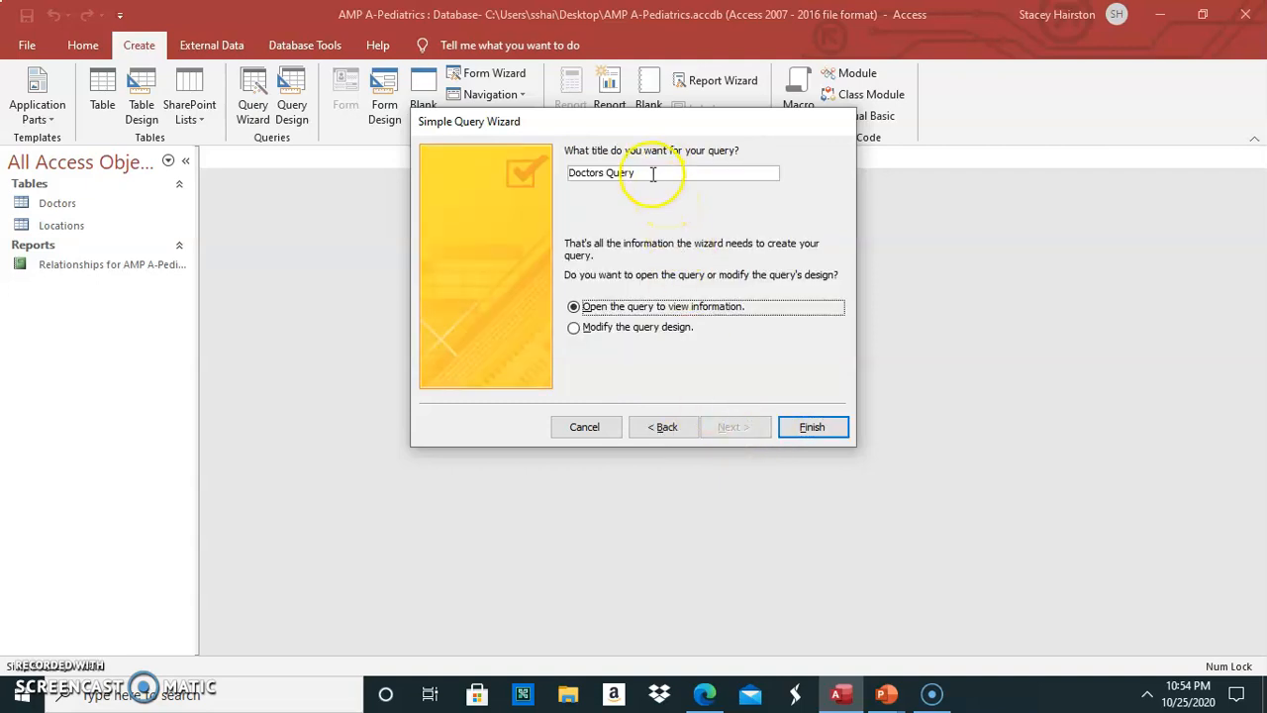
drag(654, 172, 540, 175)
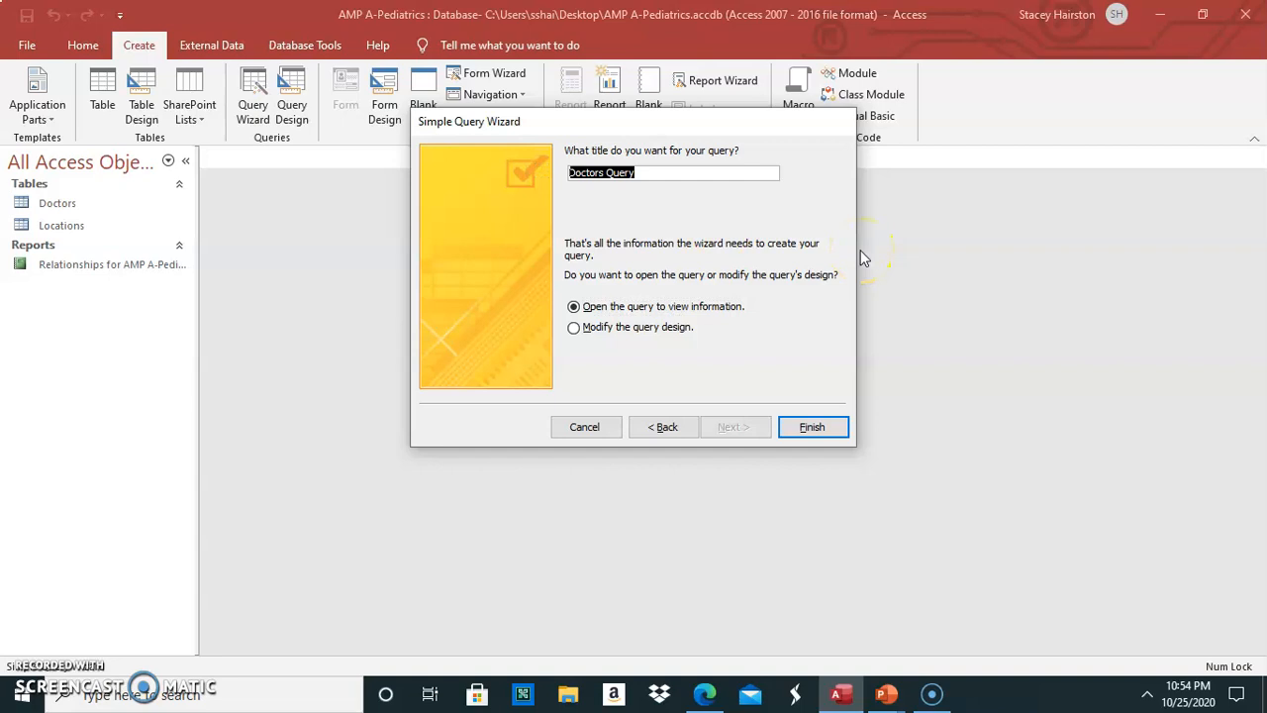
text(Doc Info)
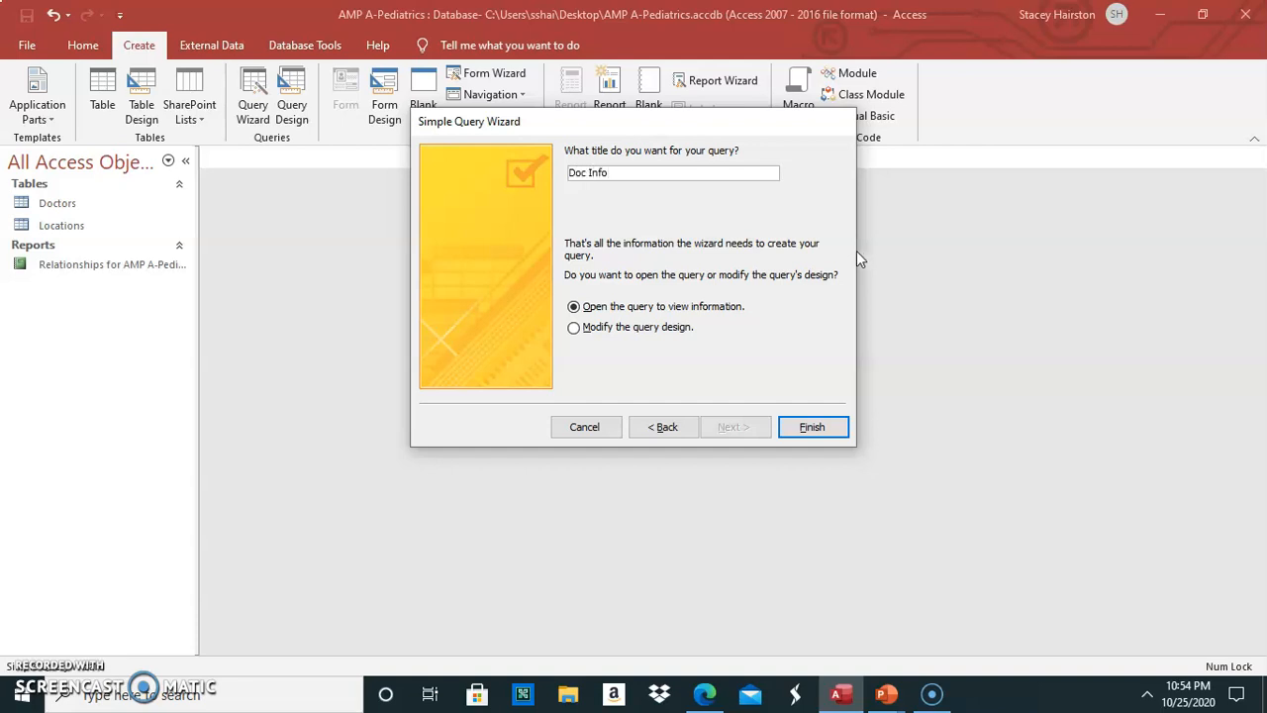
click(814, 434)
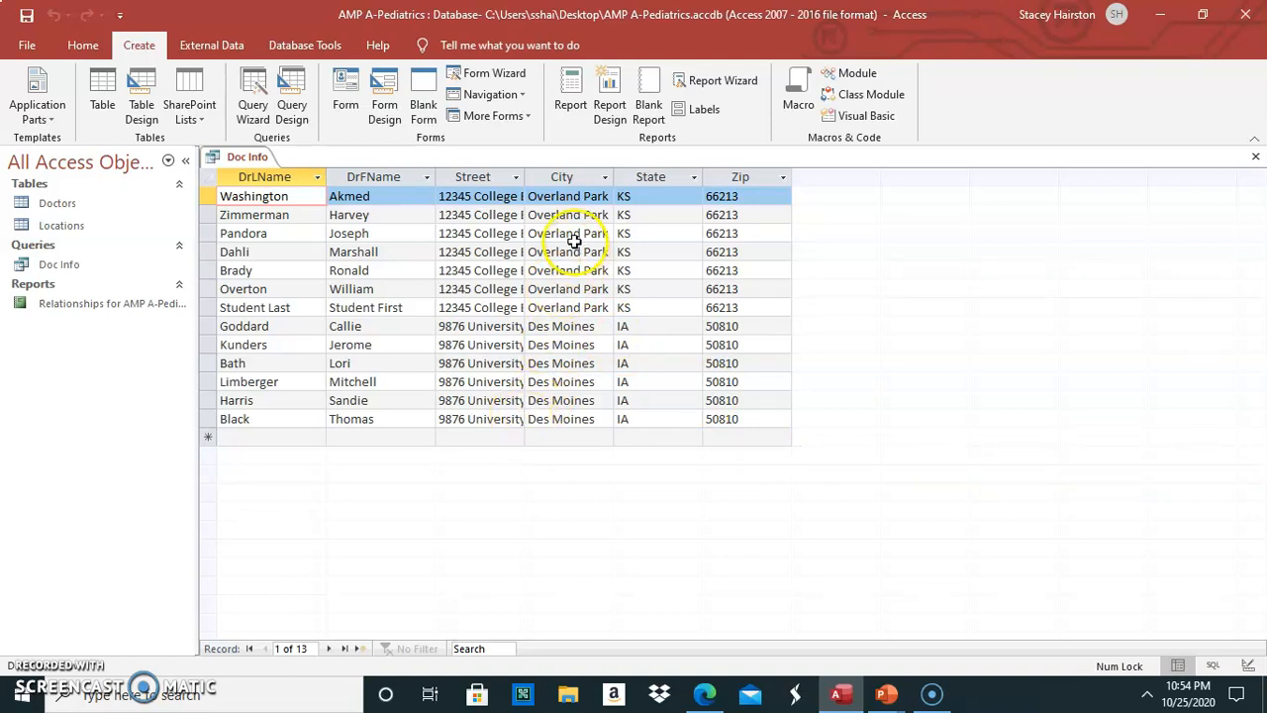
- Fit the Street, City, State and DrFName columns of the Doc Info datasheet to their contents
double_click(525, 176)
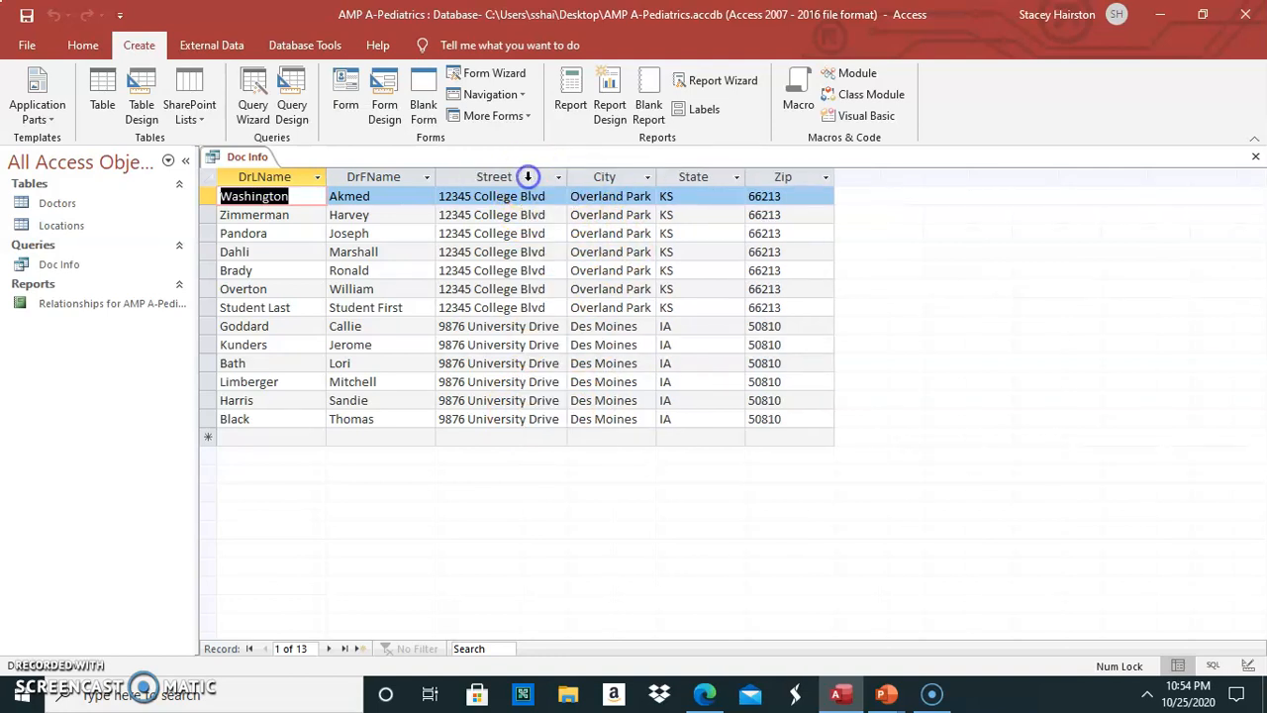
double_click(658, 176)
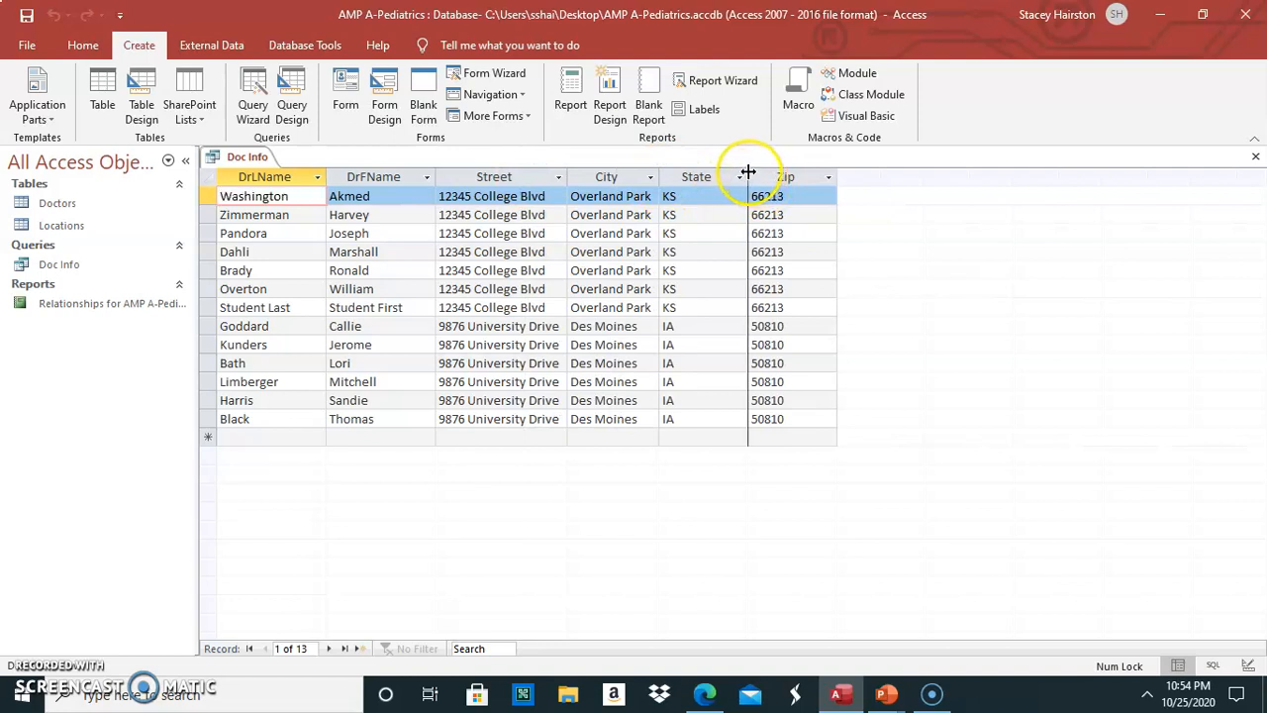
double_click(747, 176)
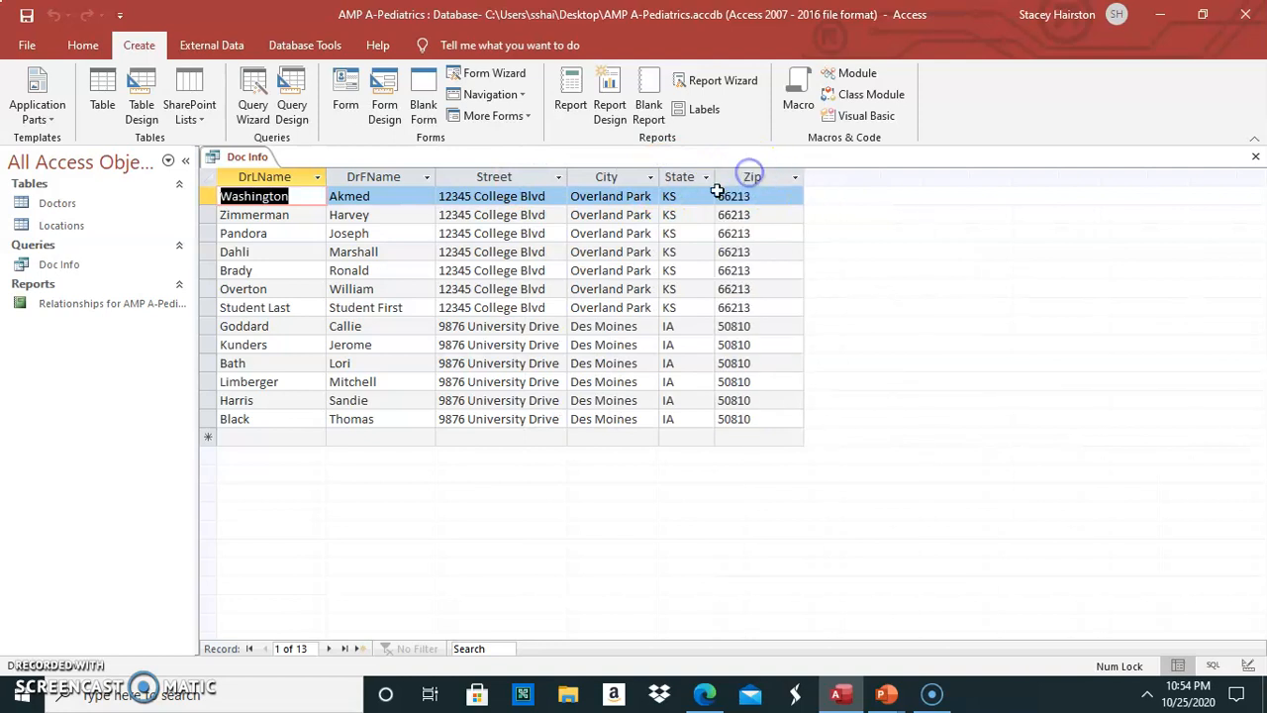
click(437, 173)
double_click(437, 174)
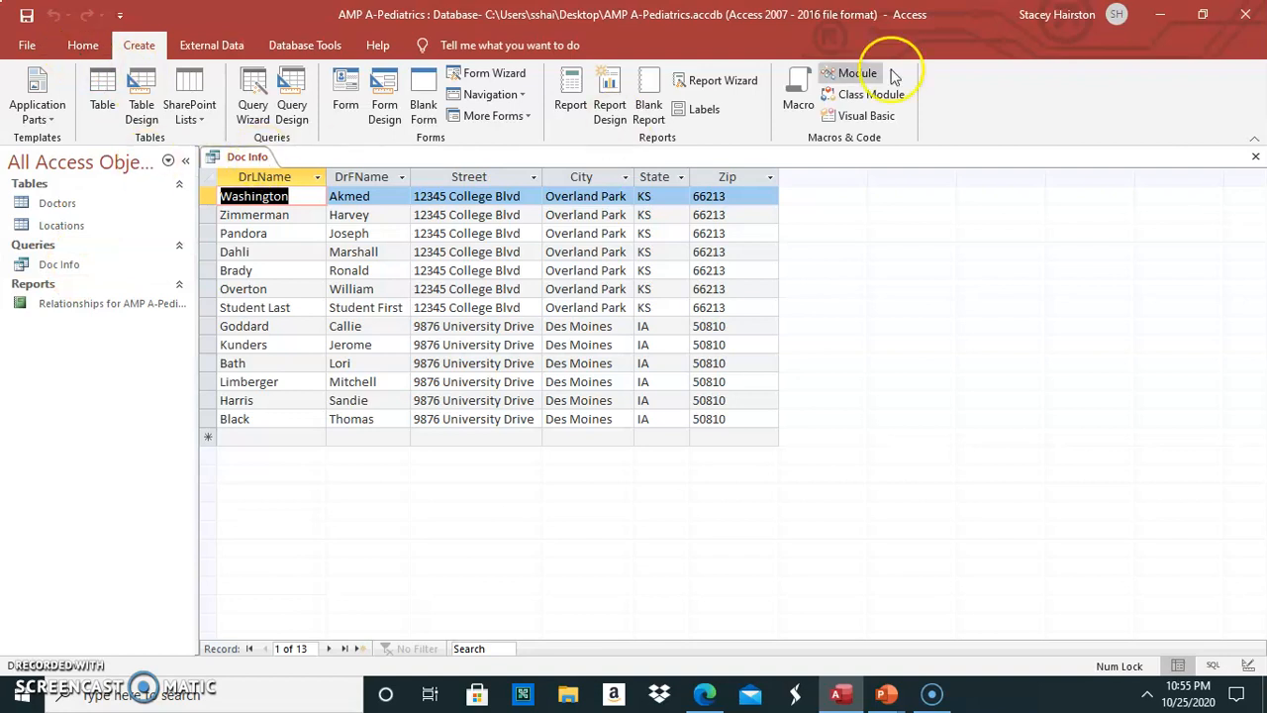
- Examine the Doc Info query's statement in SQL View and return to Datasheet View
click(95, 48)
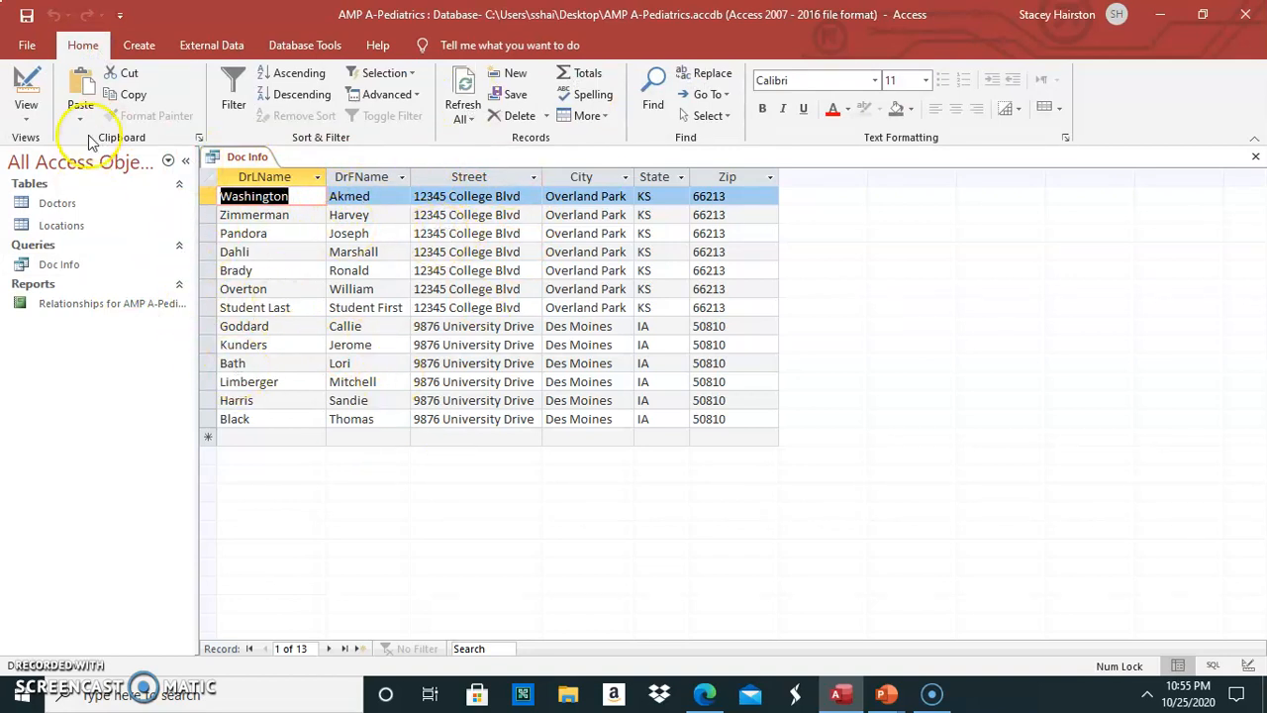
click(24, 120)
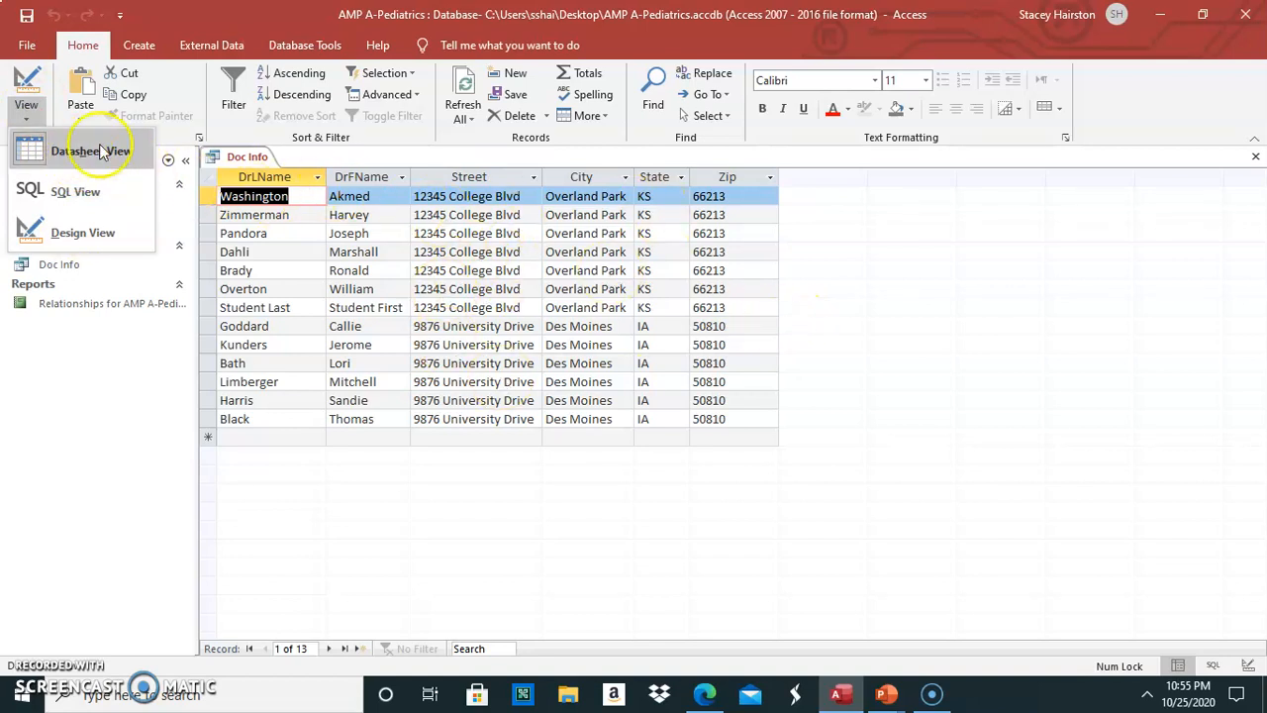
click(67, 194)
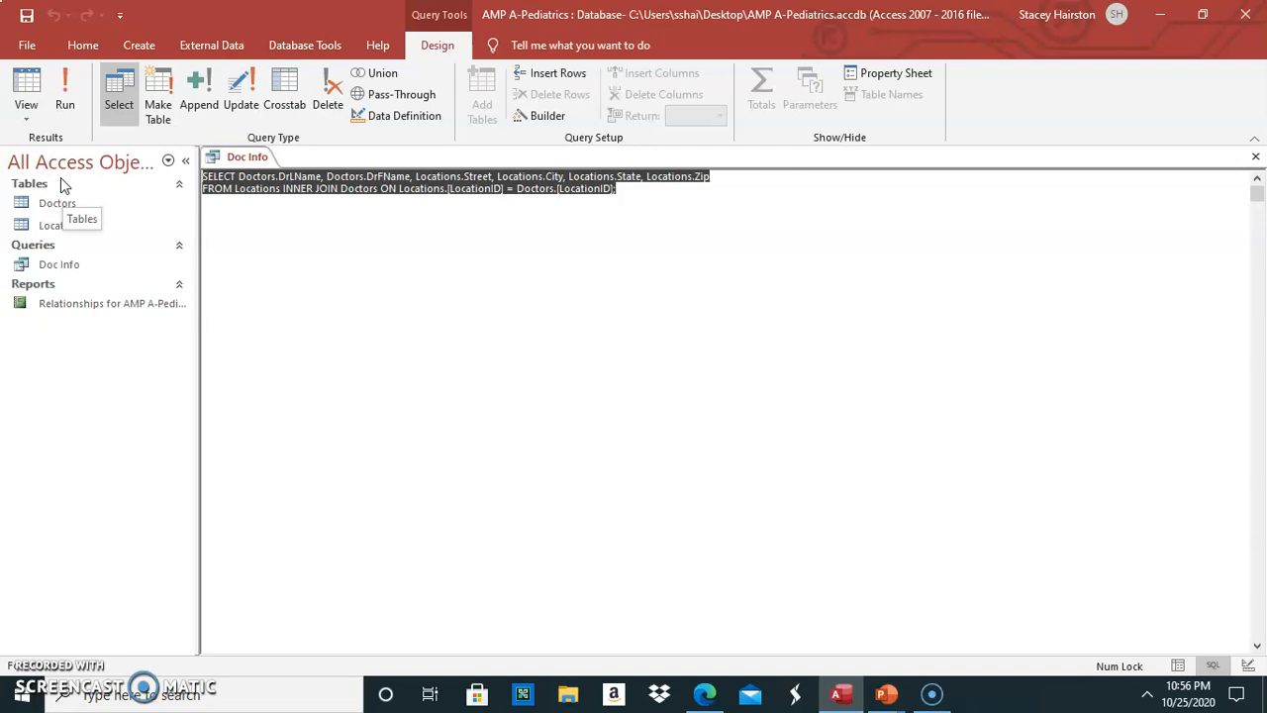
click(26, 119)
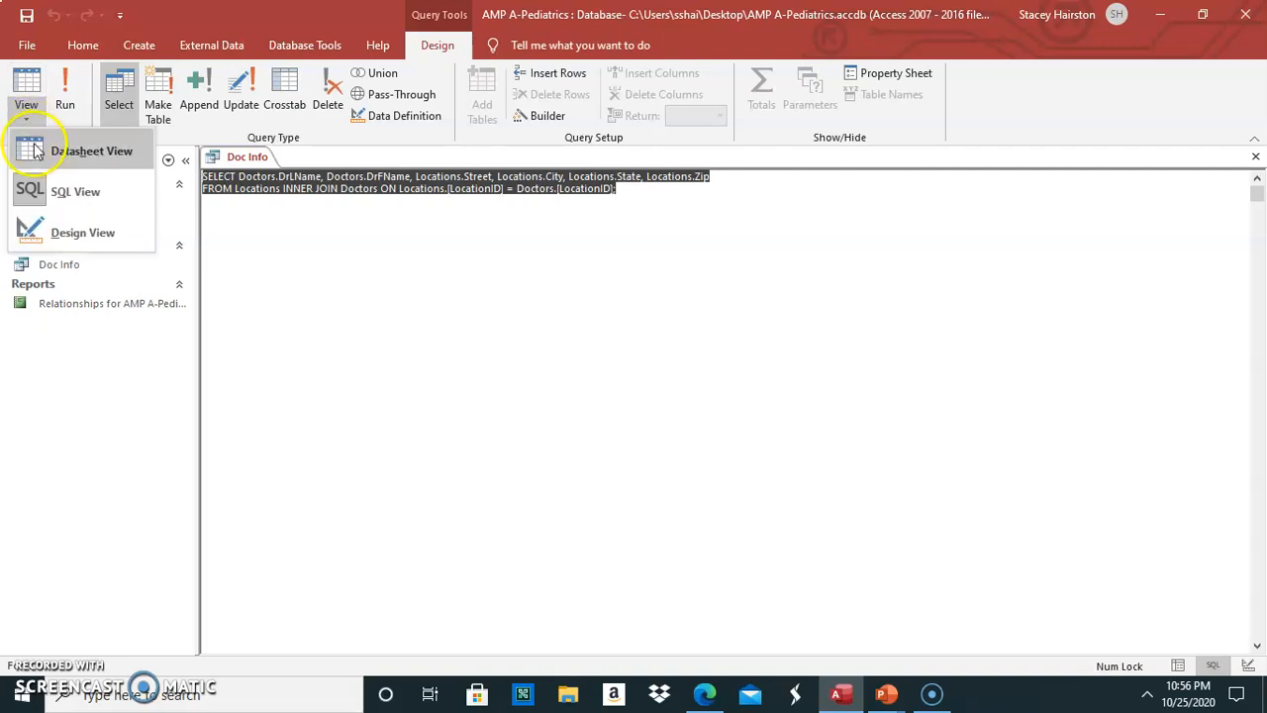
click(65, 154)
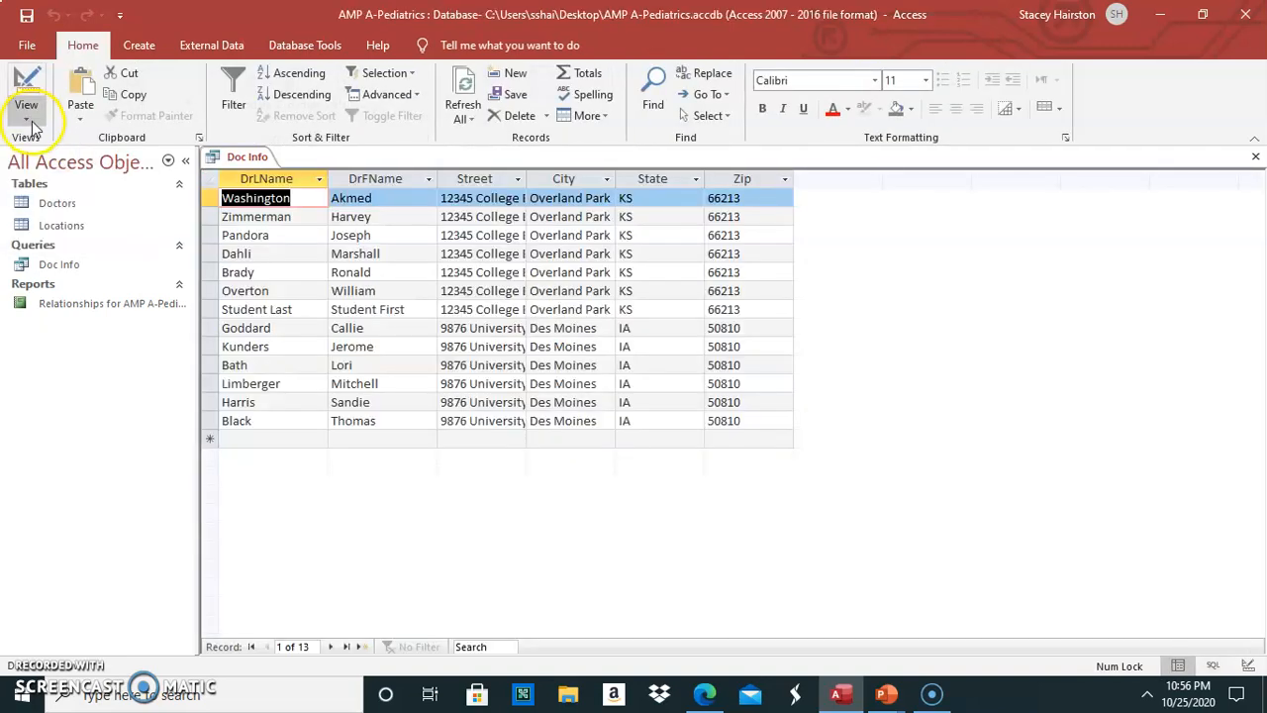
- Switch the Doc Info query to Design View and lengthen the Locations and Doctors field lists to show all fields
click(31, 117)
click(61, 230)
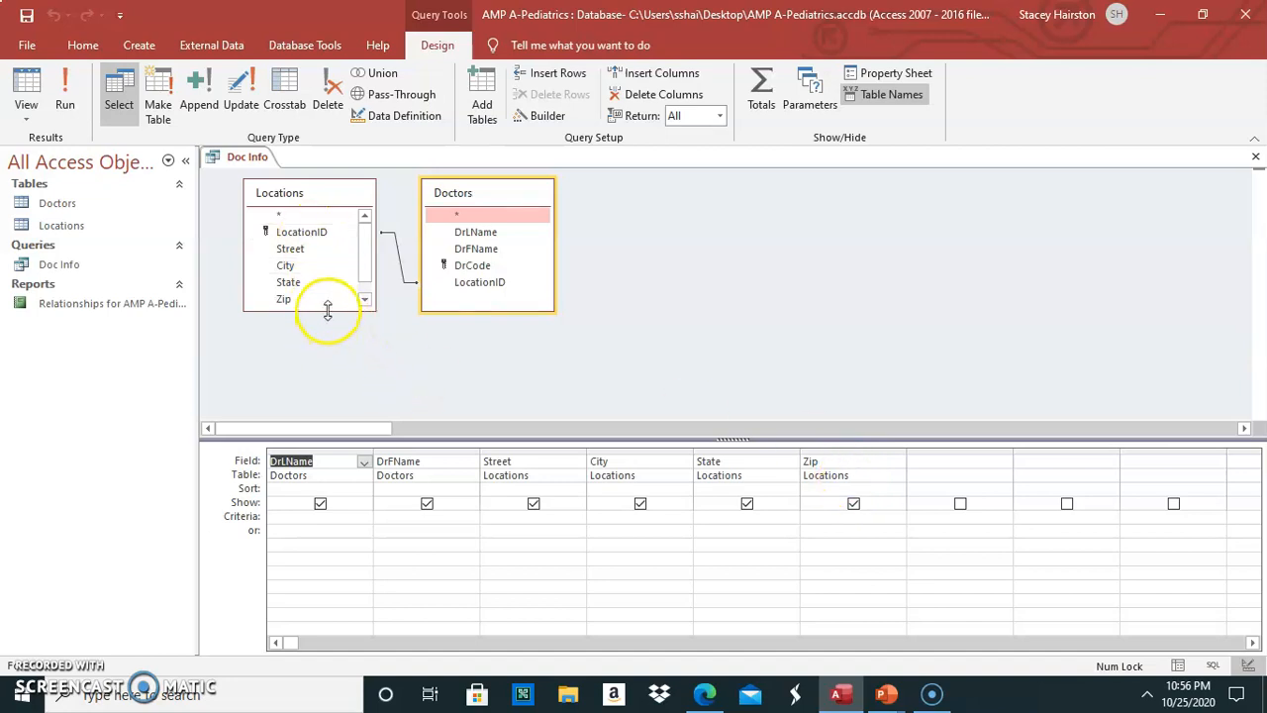
drag(333, 309, 337, 370)
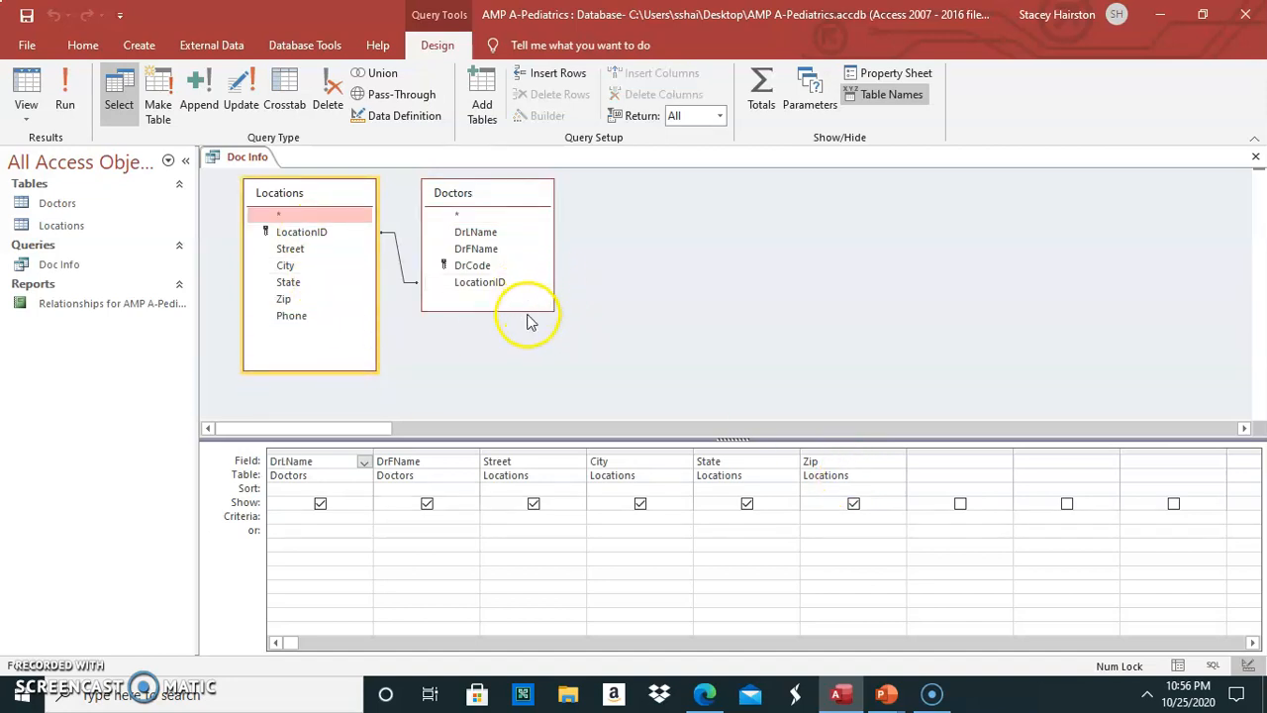
drag(524, 310, 543, 380)
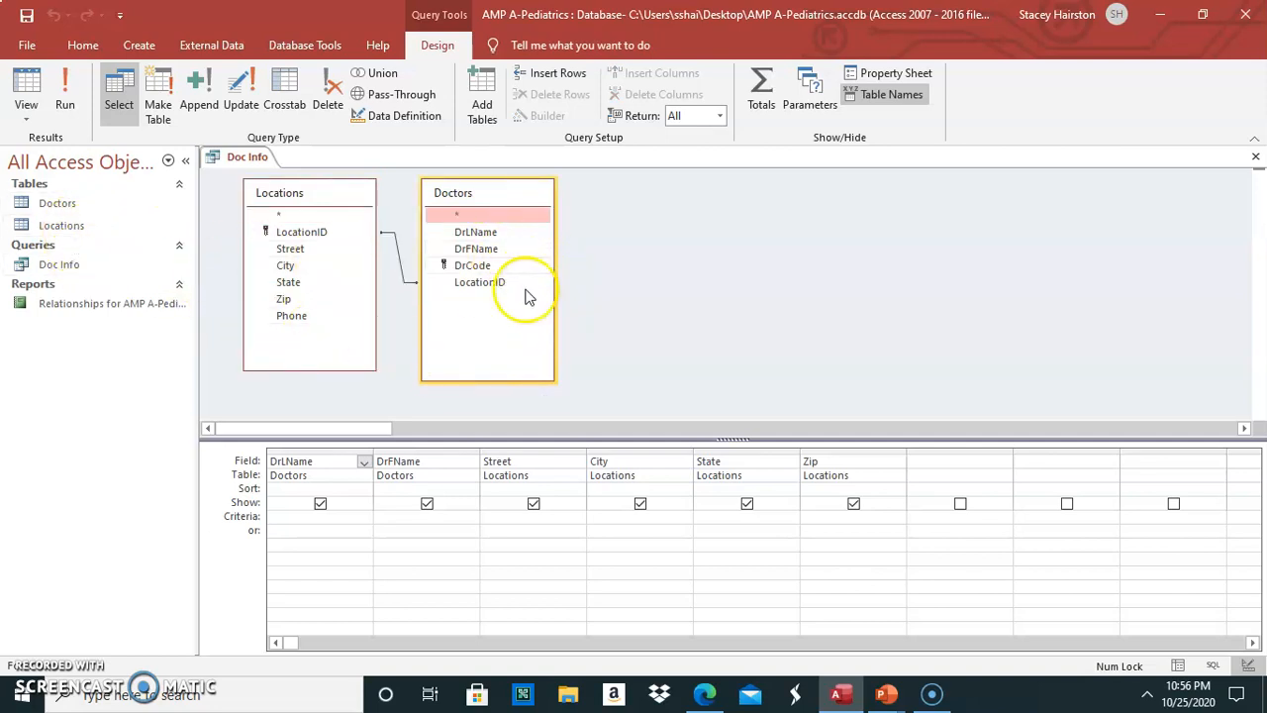
- Move the Doctors field list farther from Locations and select the join line between the two tables
click(503, 194)
drag(503, 194, 570, 177)
click(437, 256)
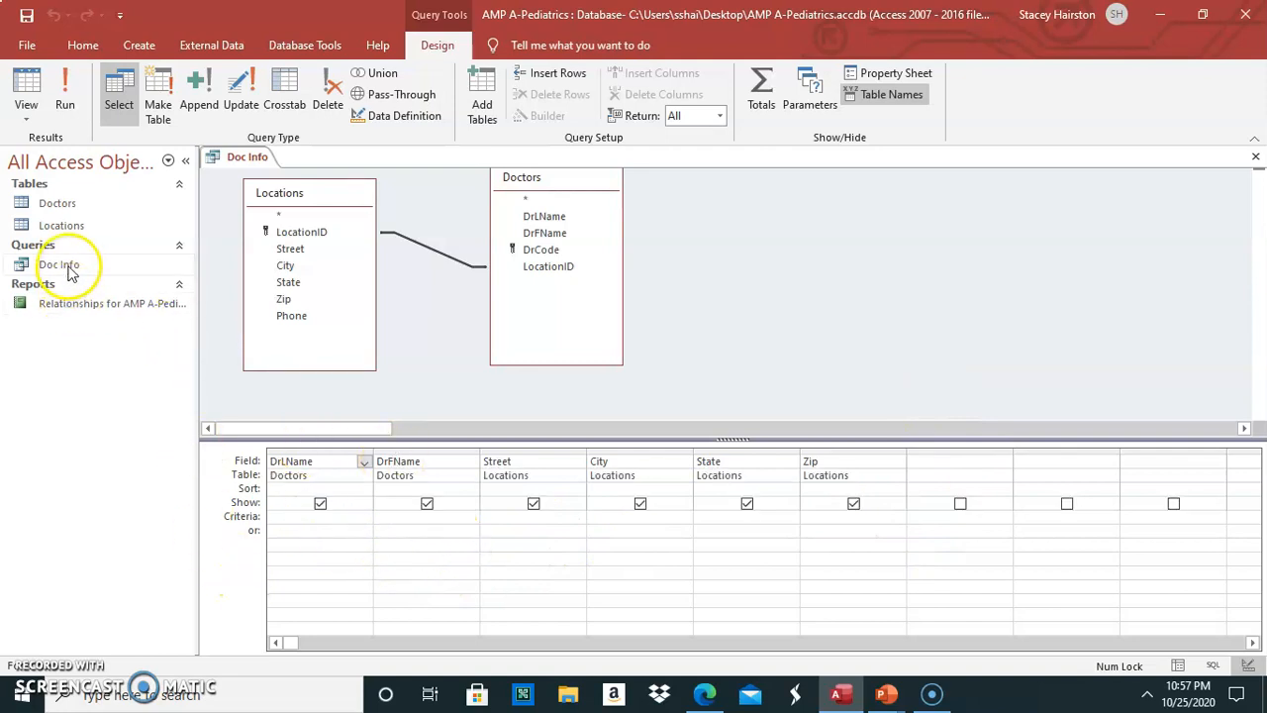
- Examine the table choices for DrFName and the field choices for DrLName in the design grid, ending in the City criteria cell
click(333, 476)
click(464, 472)
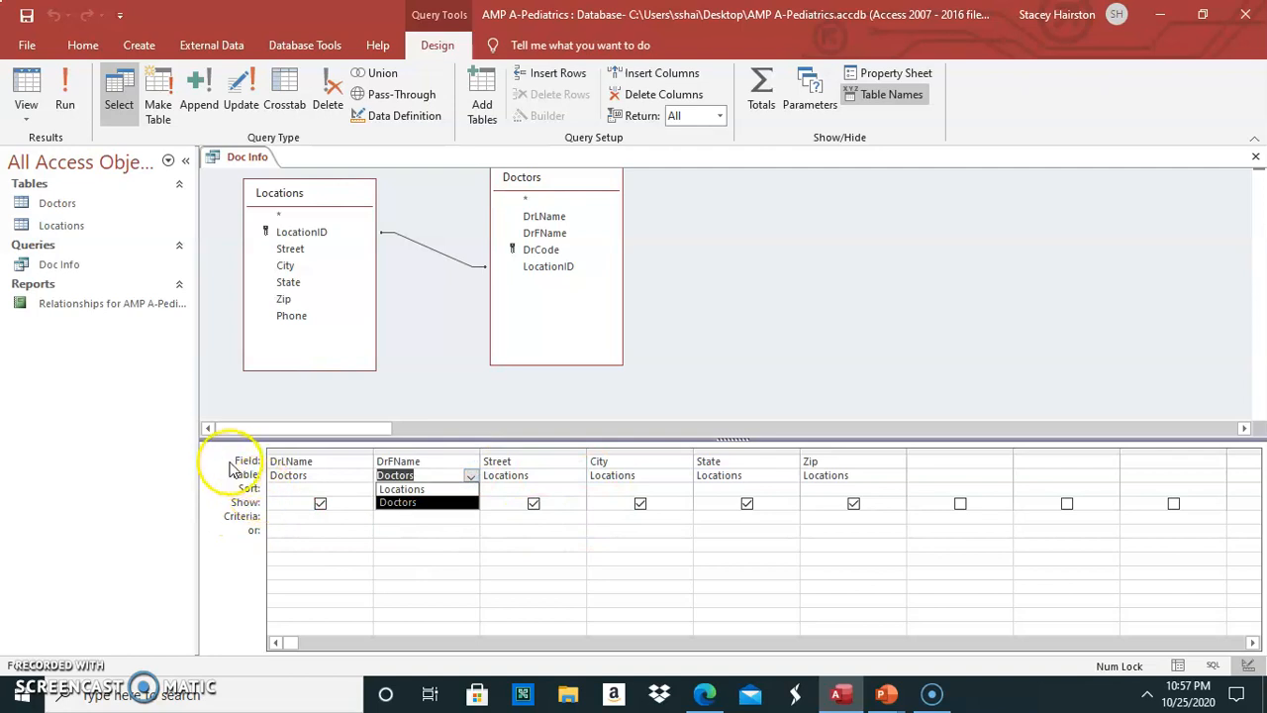
click(332, 462)
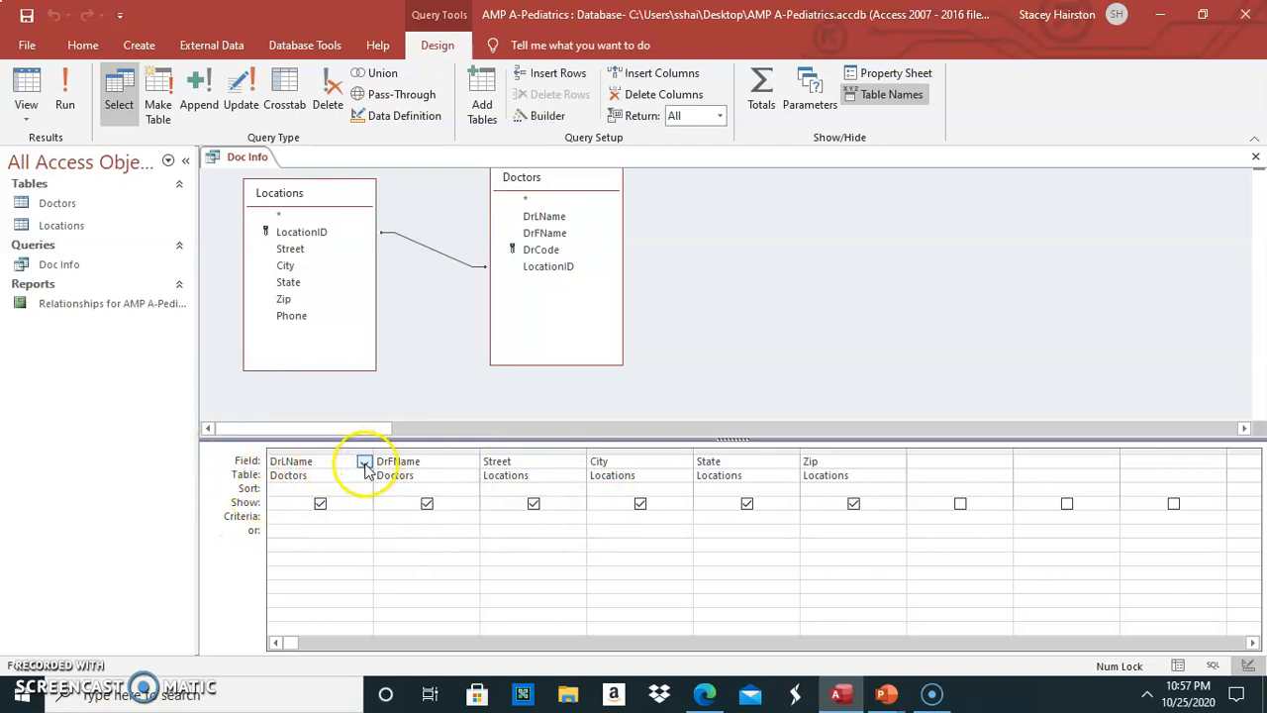
click(364, 462)
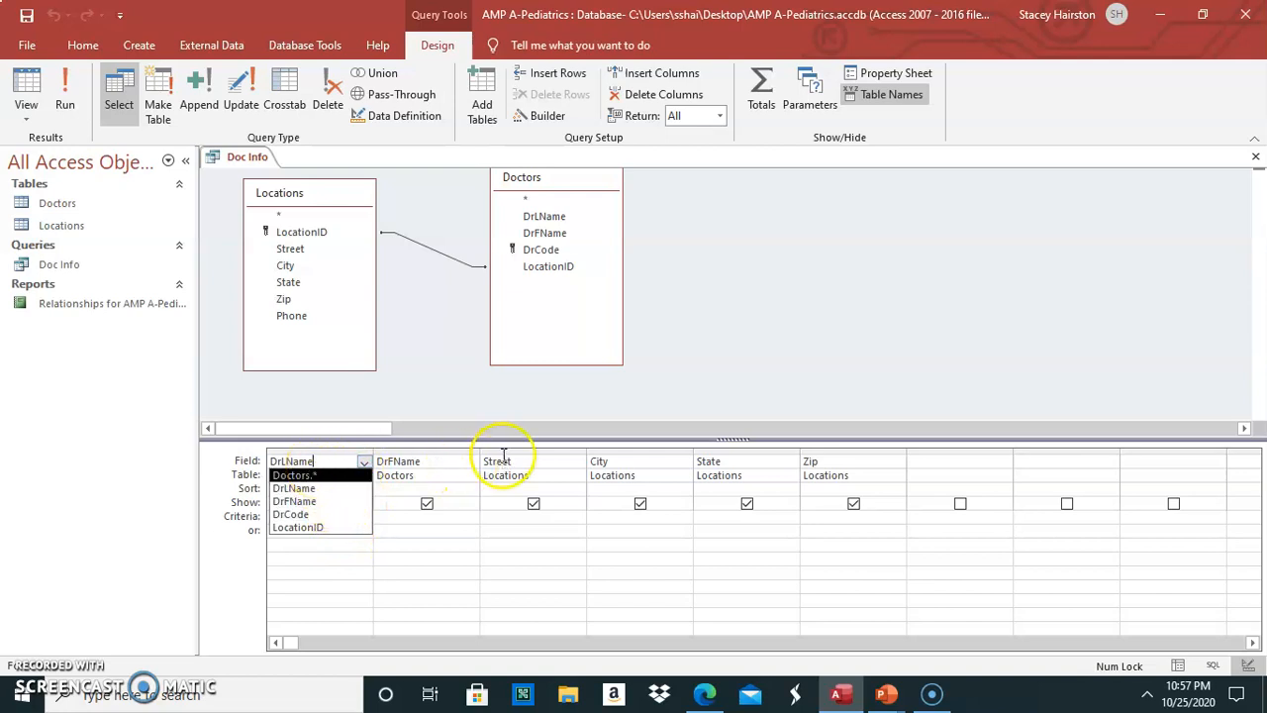
click(661, 517)
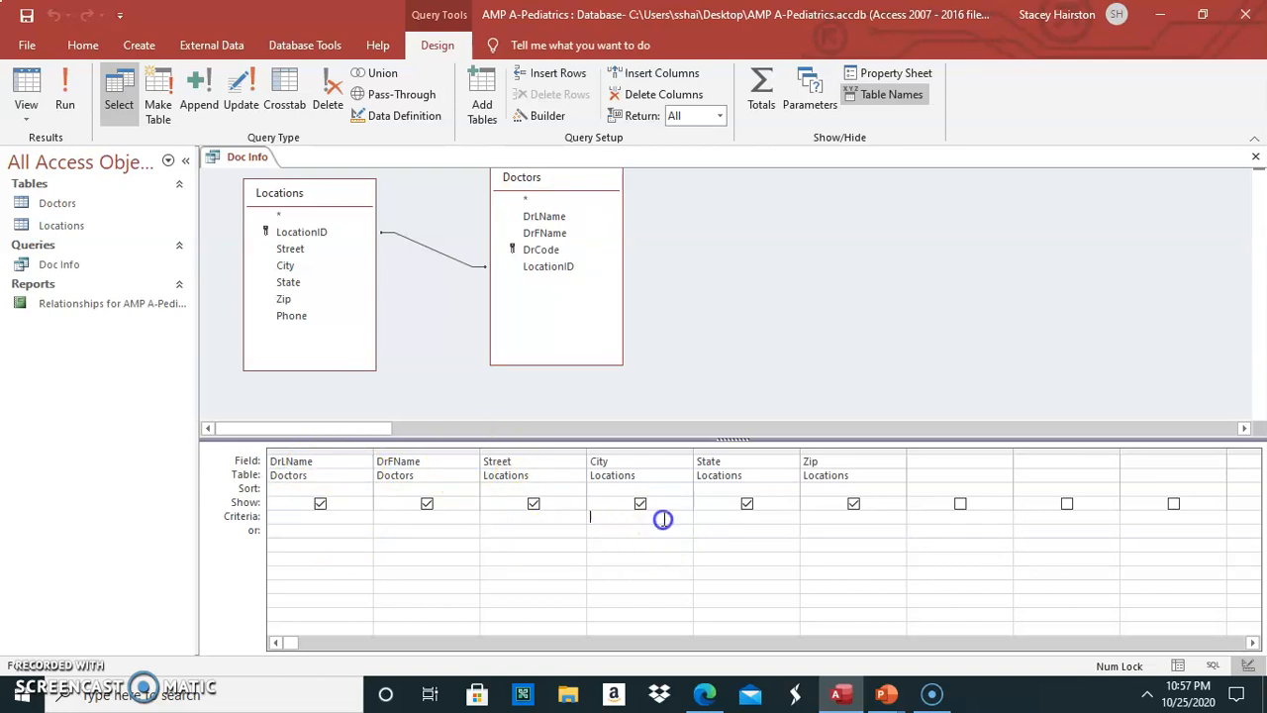
- Examine the table choices for the DrLName field in the Doc Info design grid without changing the table
click(336, 475)
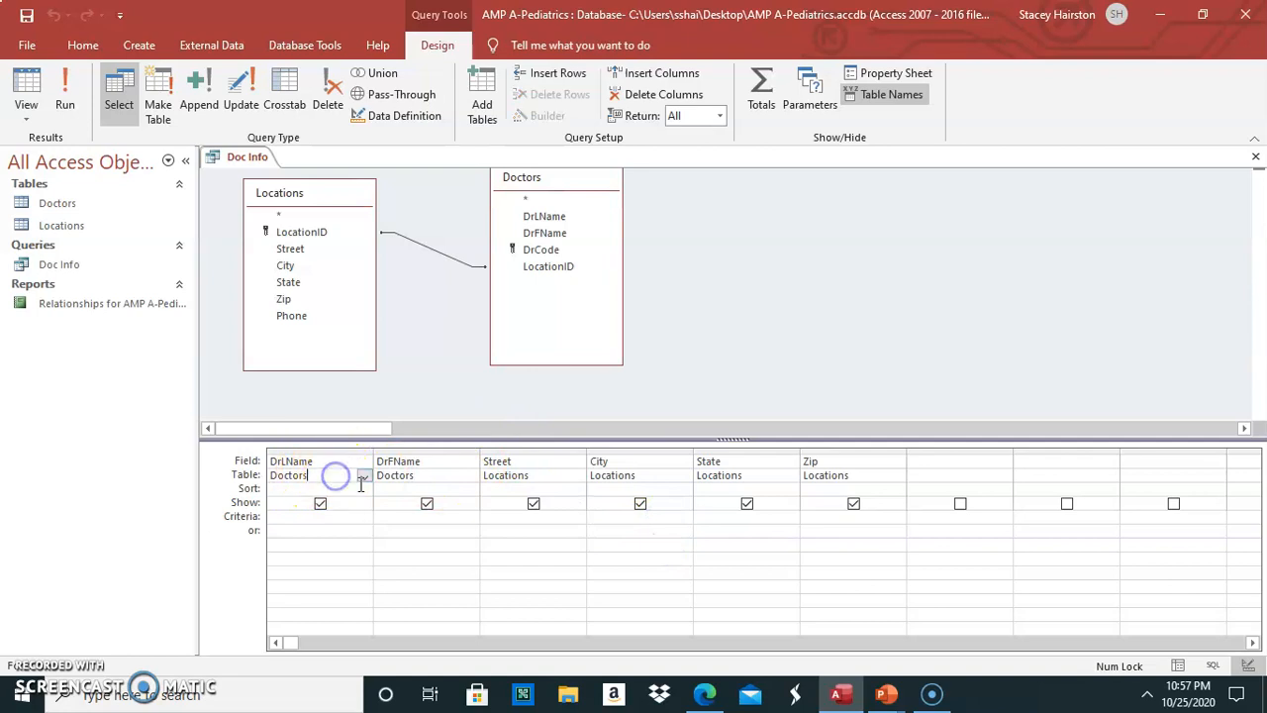
click(364, 479)
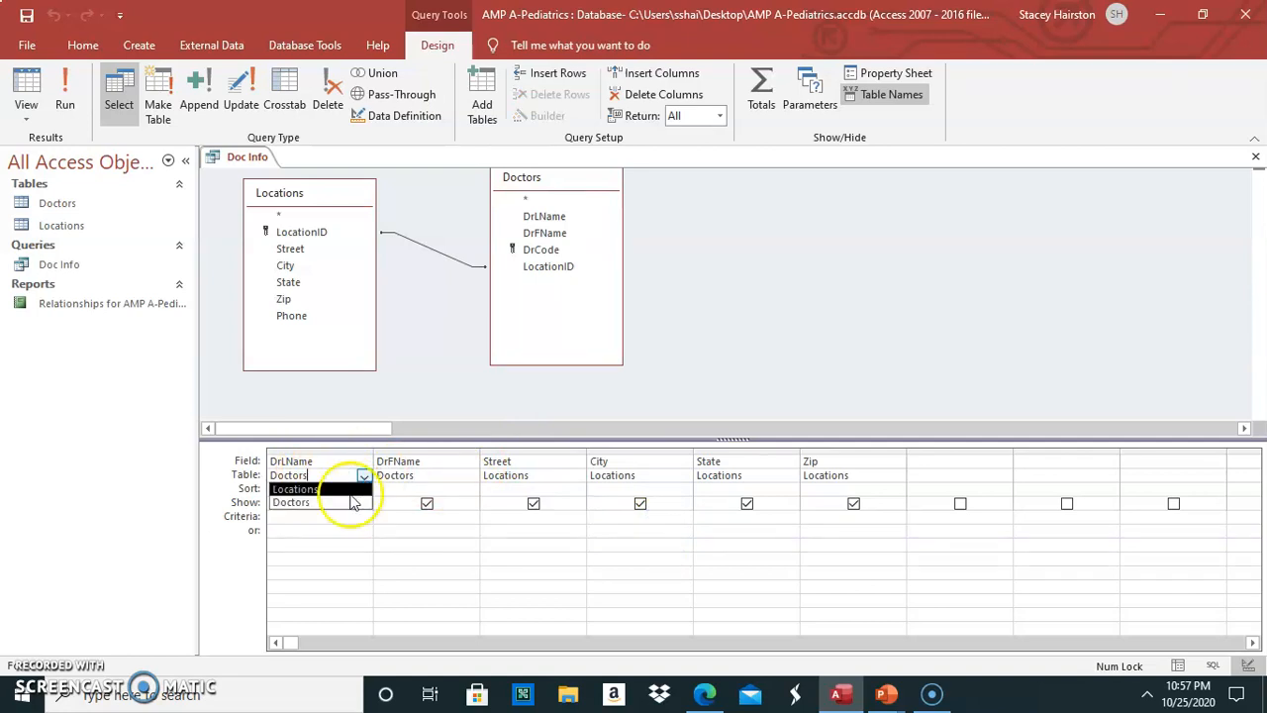
click(438, 558)
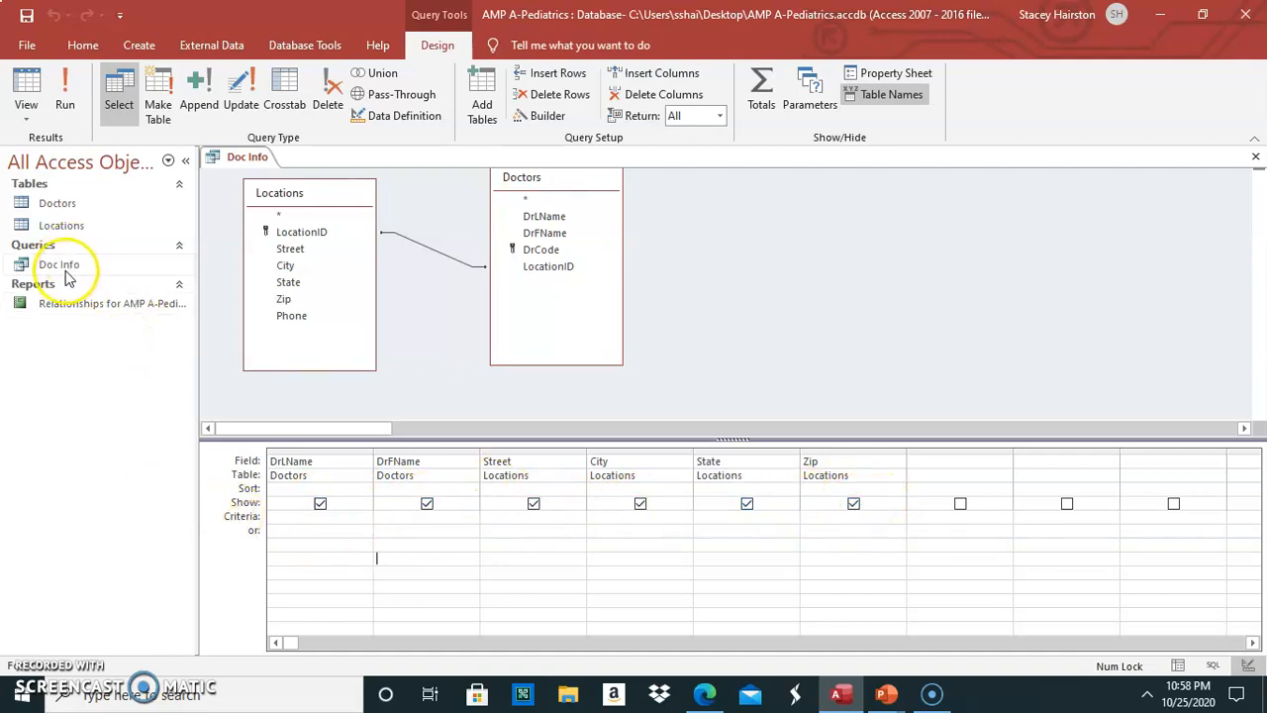
- Test the Doc Info query with DrLName hidden from its results, and restore the field's display in Design View
click(319, 504)
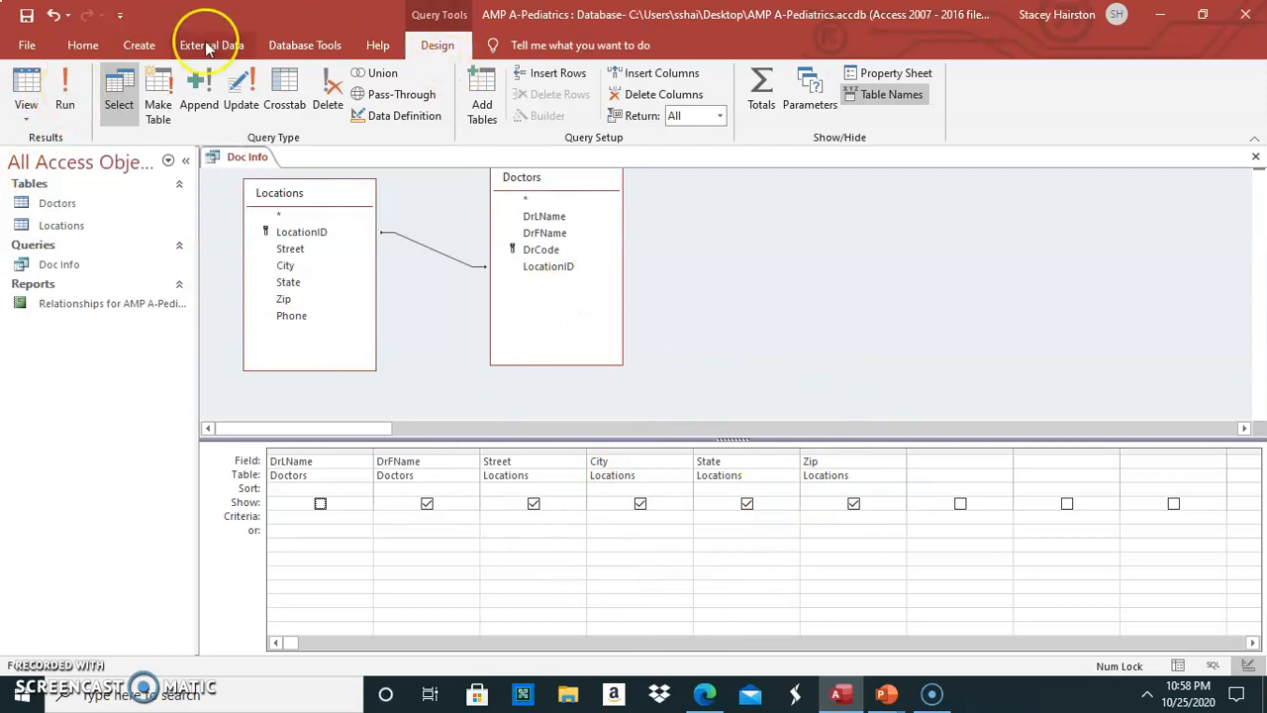
click(65, 97)
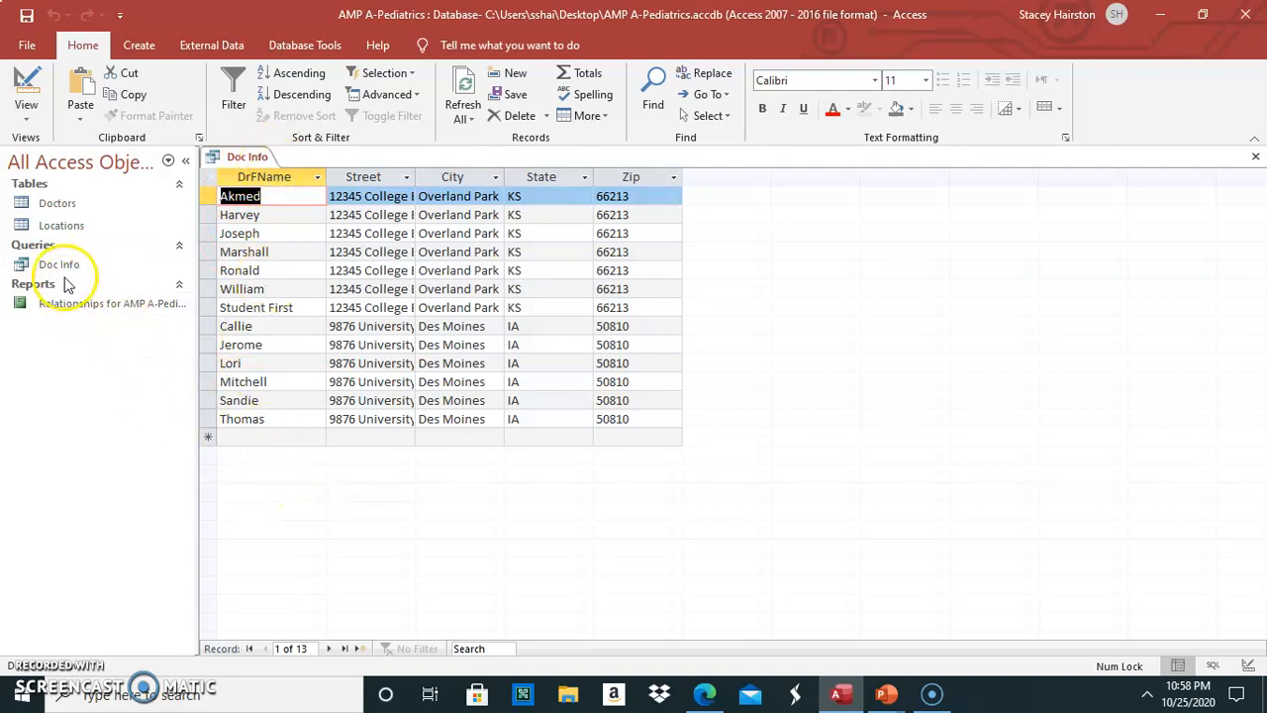
click(28, 117)
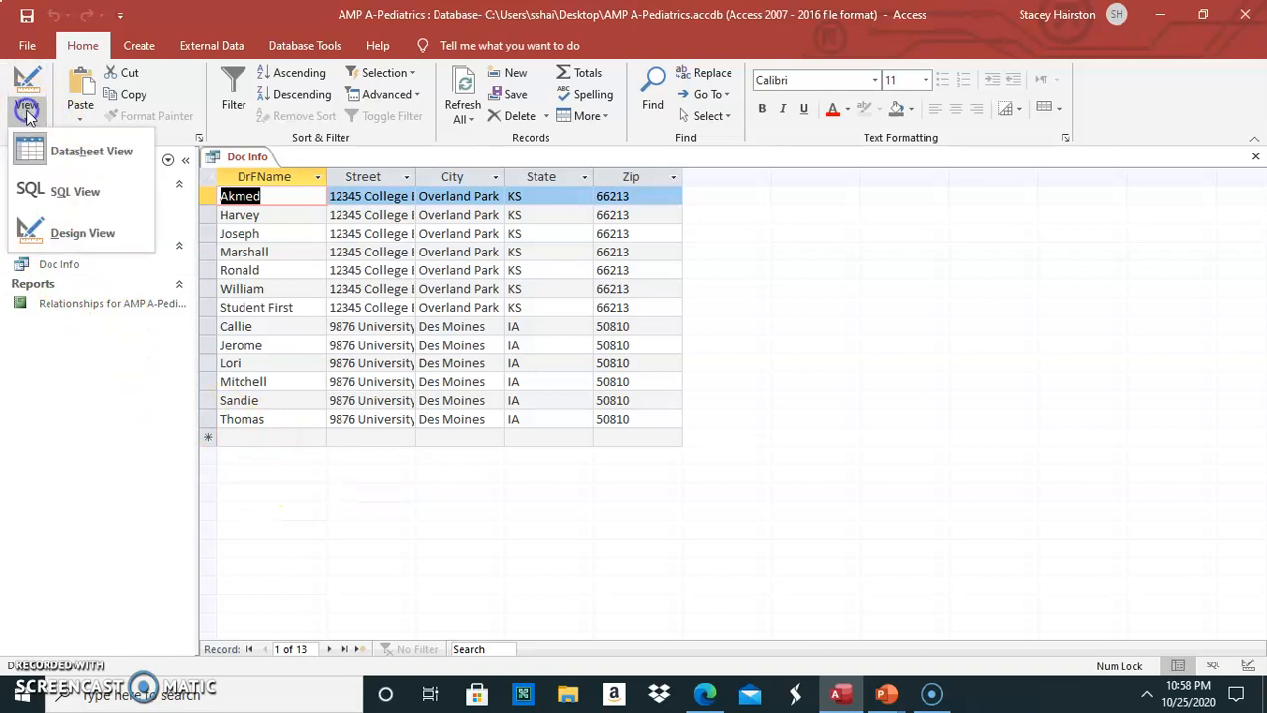
click(54, 230)
click(321, 505)
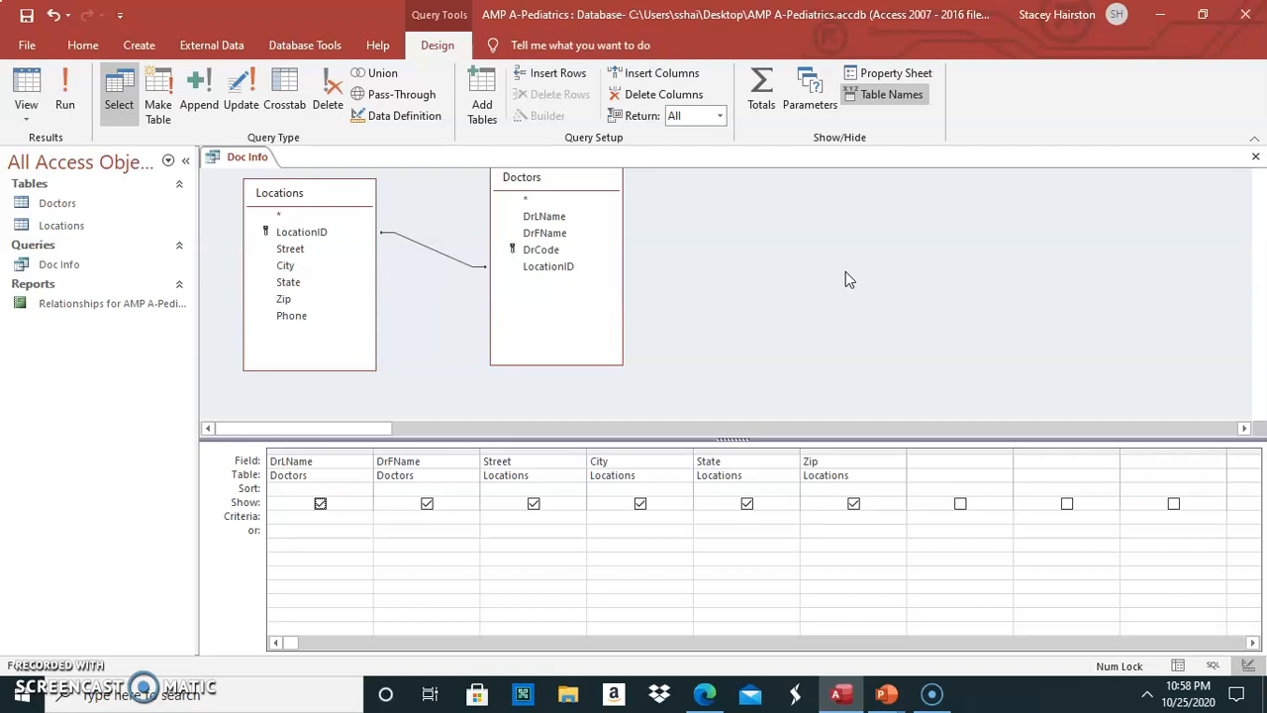
- Display the Doc Info query's records in Datasheet View
click(56, 269)
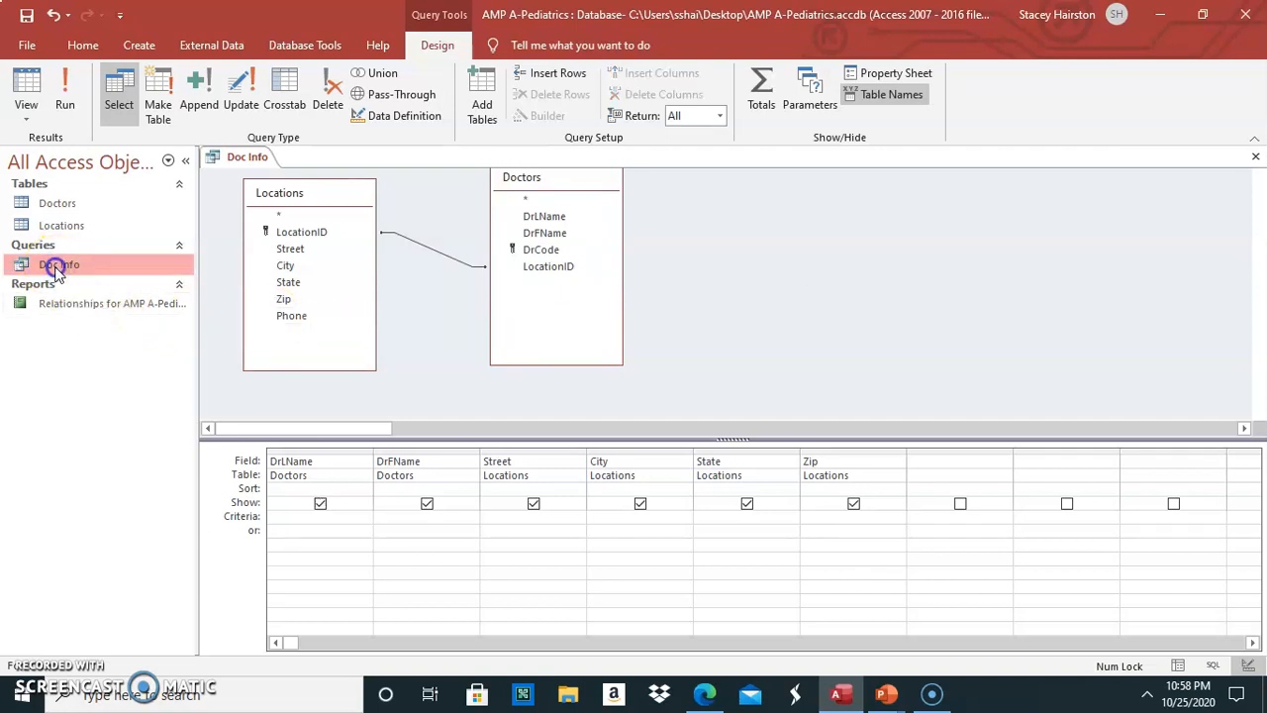
double_click(56, 270)
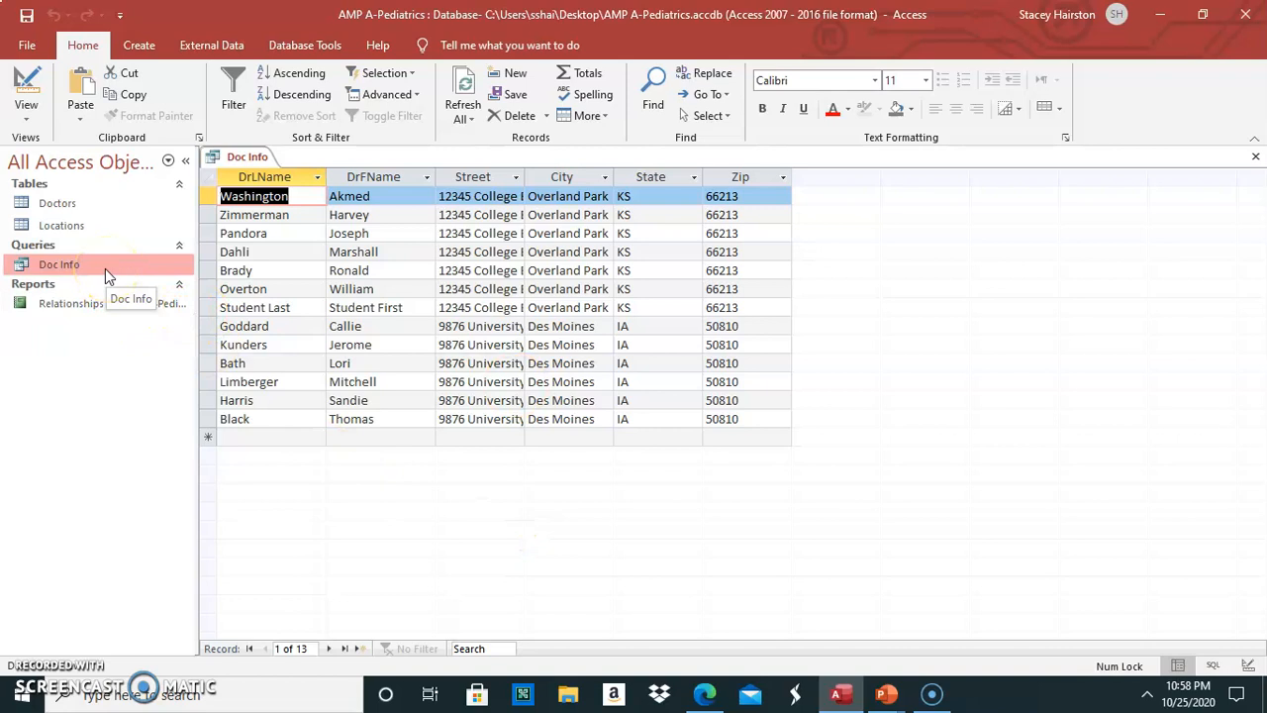
- Create a new query in Design View and add the Doctors and Locations tables to it
click(139, 45)
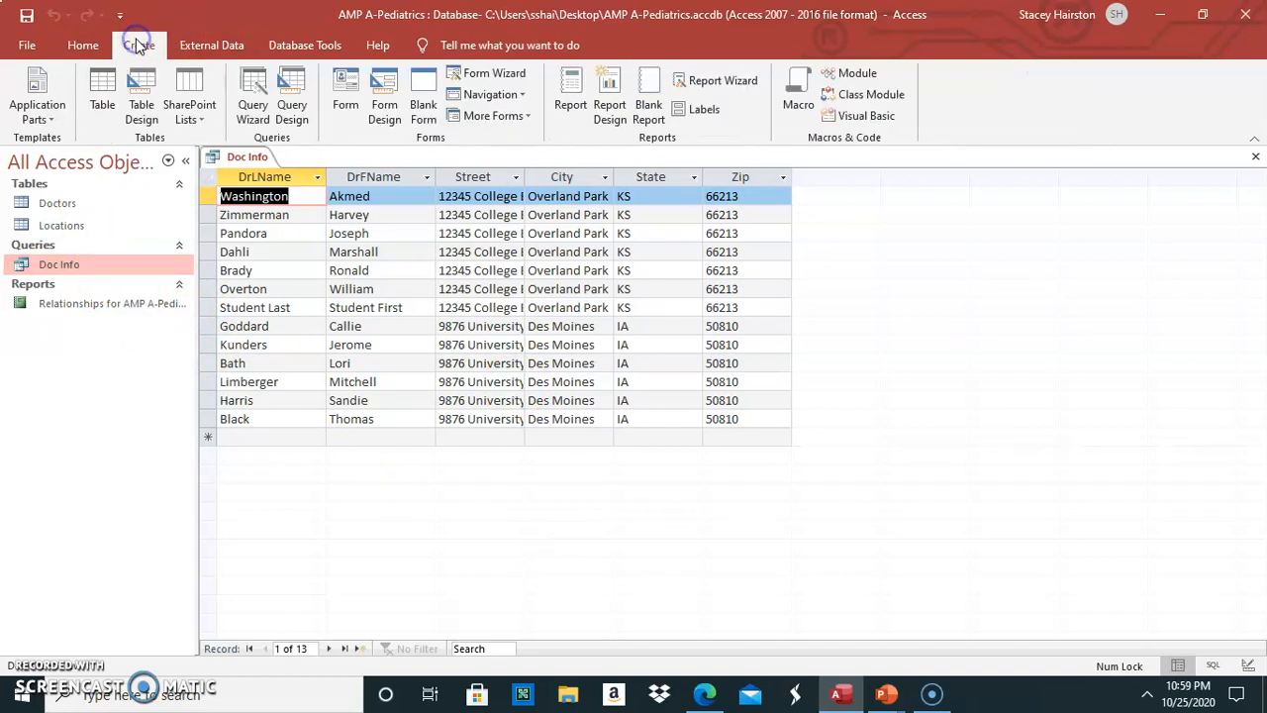
click(289, 107)
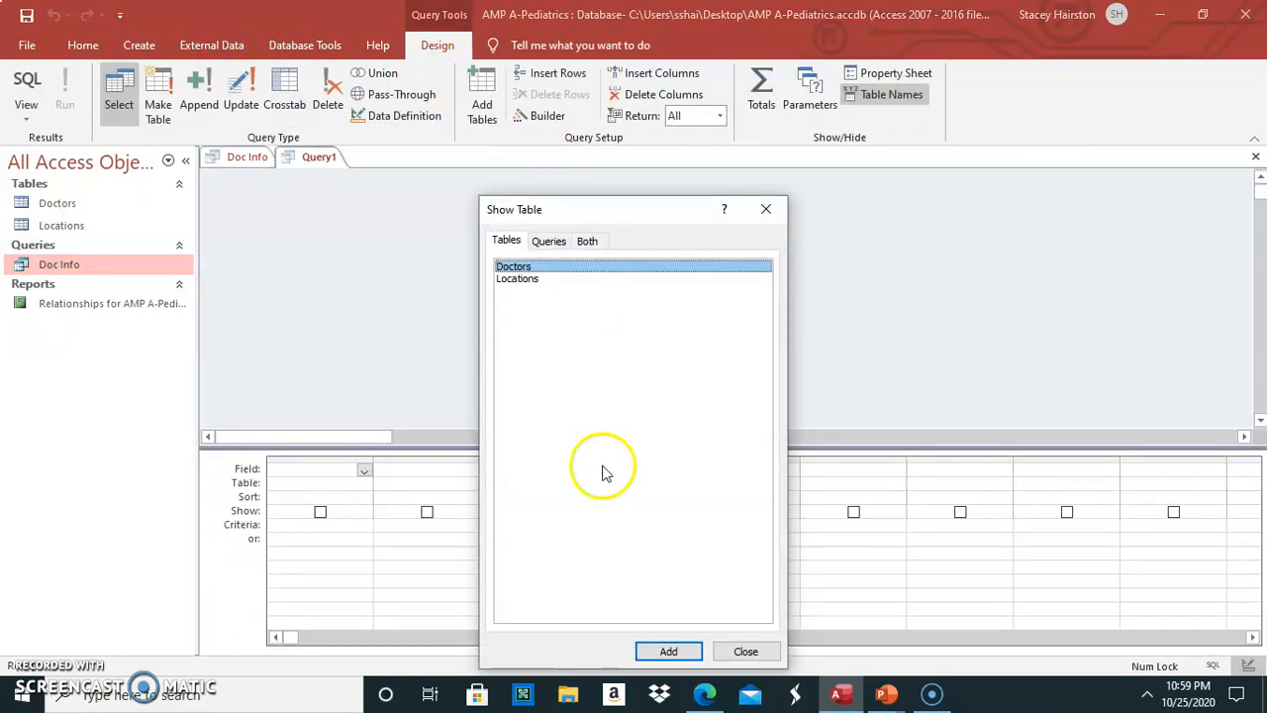
drag(620, 210, 747, 158)
click(640, 212)
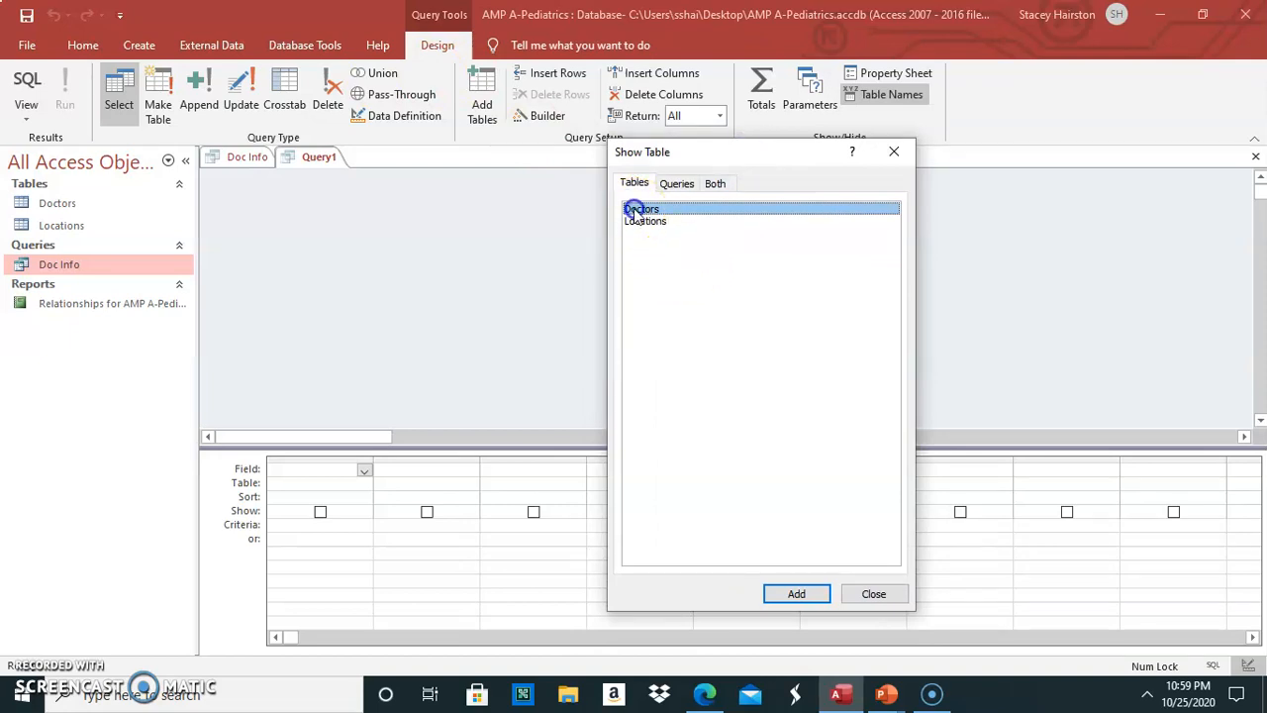
click(804, 595)
click(648, 221)
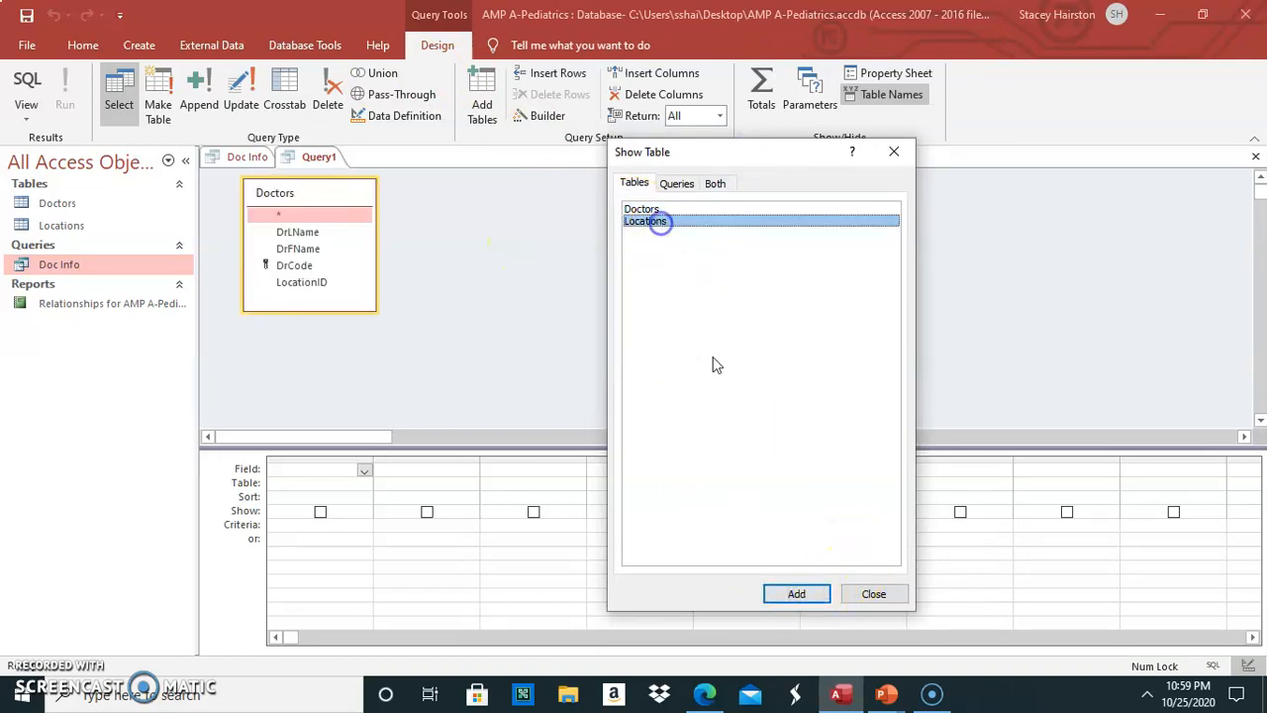
click(800, 593)
- Add the Doc Info query as a third source of the new query and close the Show Table dialog
click(676, 183)
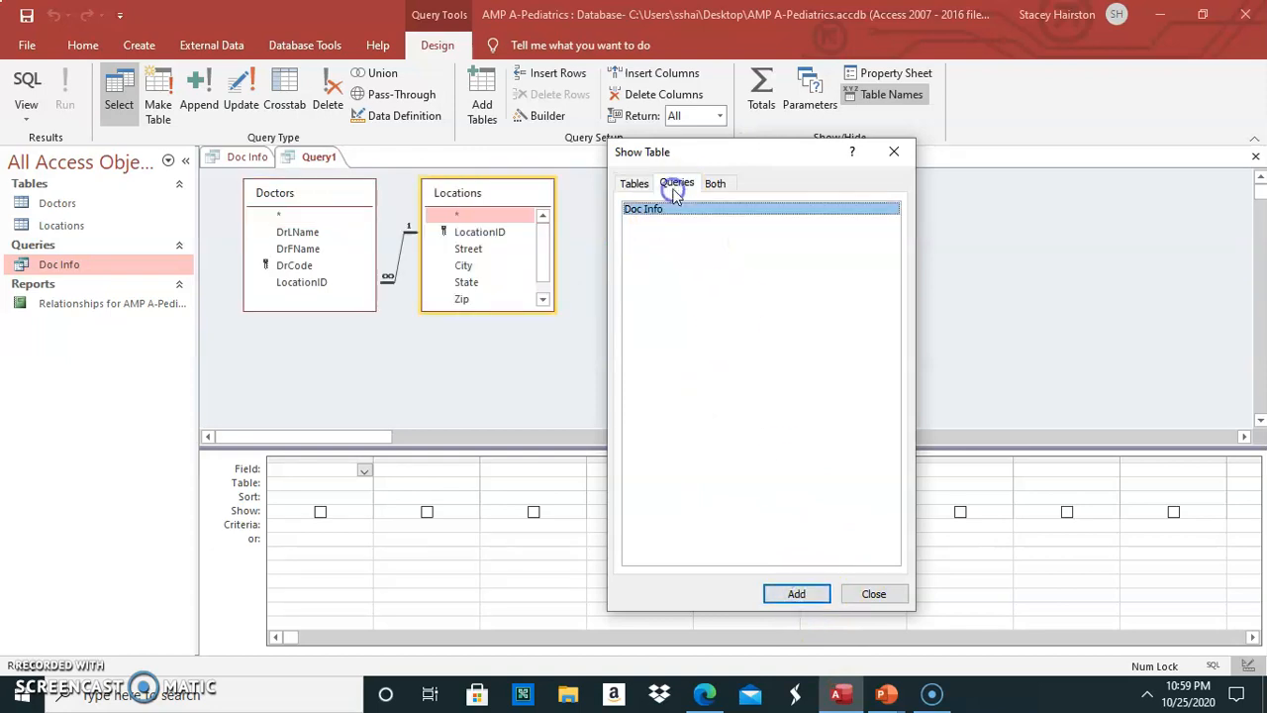
click(807, 599)
drag(797, 156, 1112, 124)
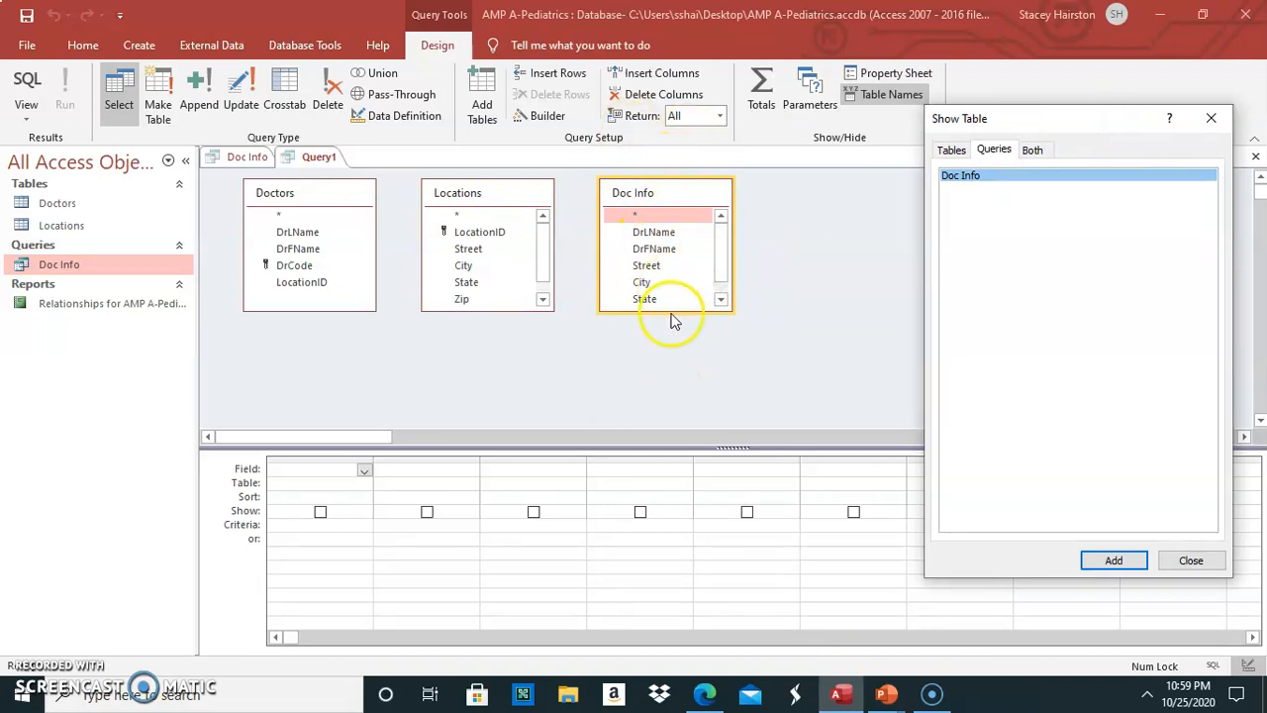
click(1211, 118)
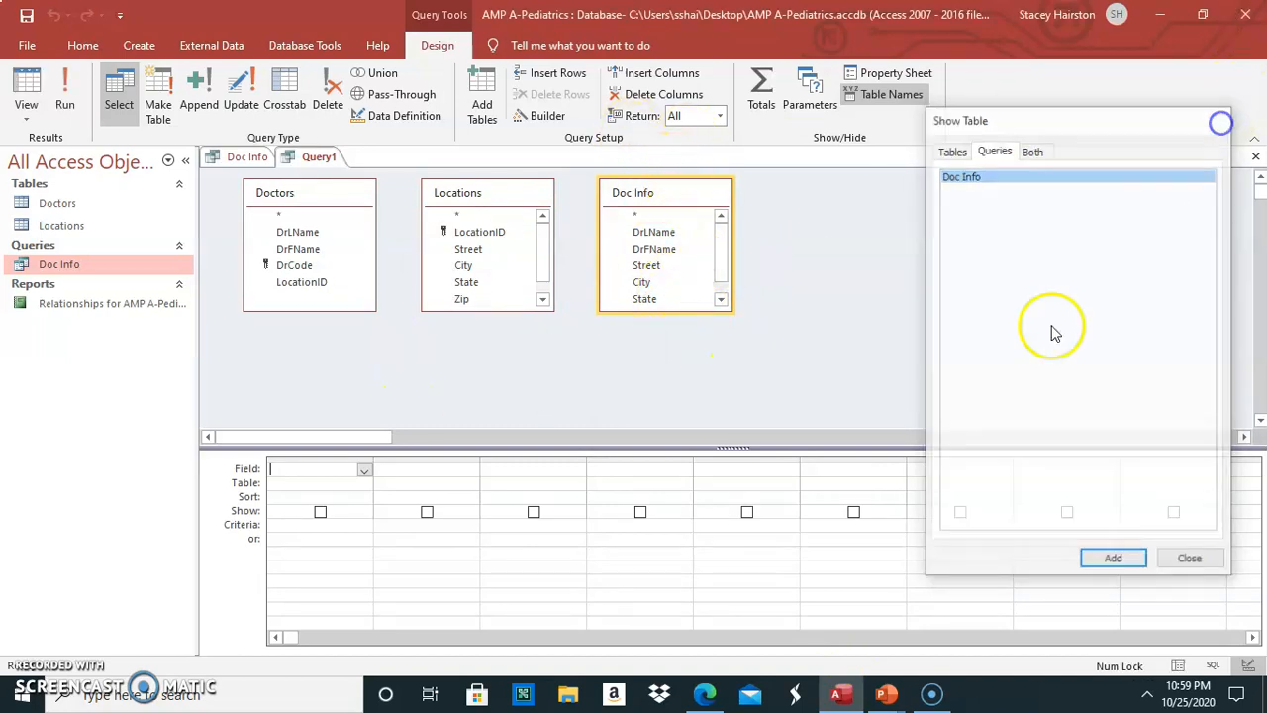
- Add DrLName from Doctors, Street from Locations, Street from Doc Info and State from Locations to the design grid
double_click(298, 238)
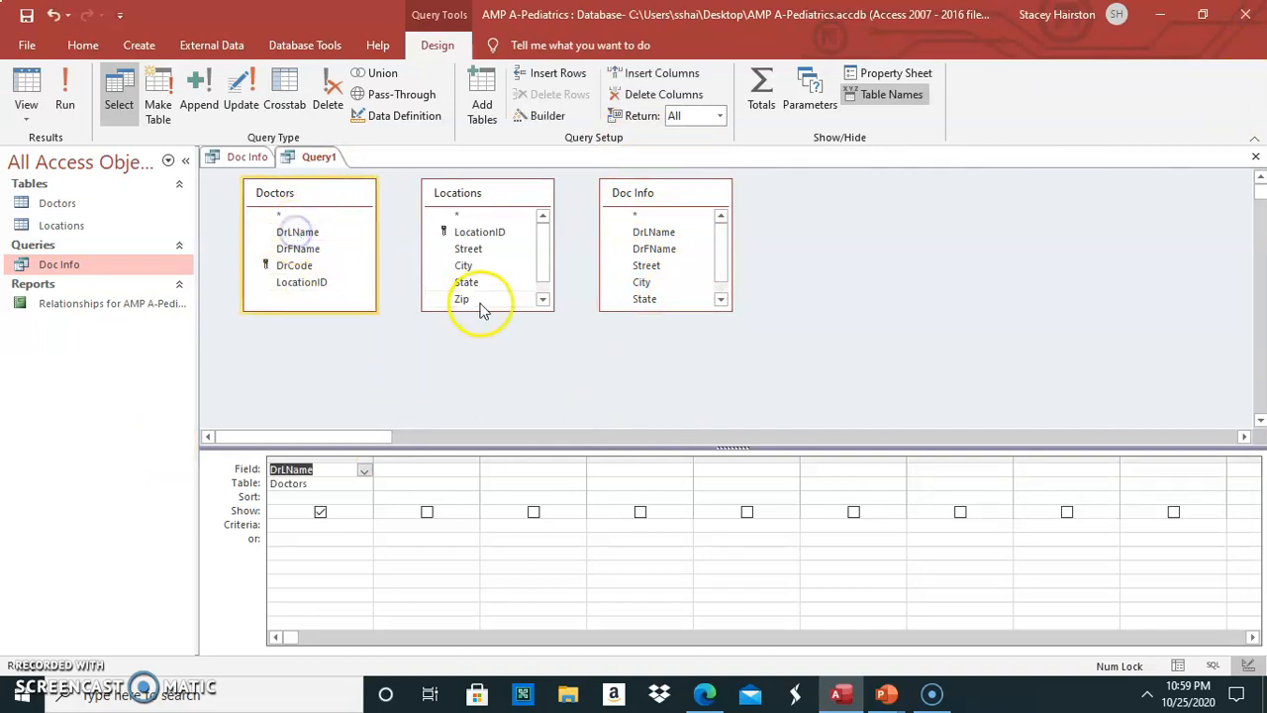
click(477, 250)
double_click(477, 249)
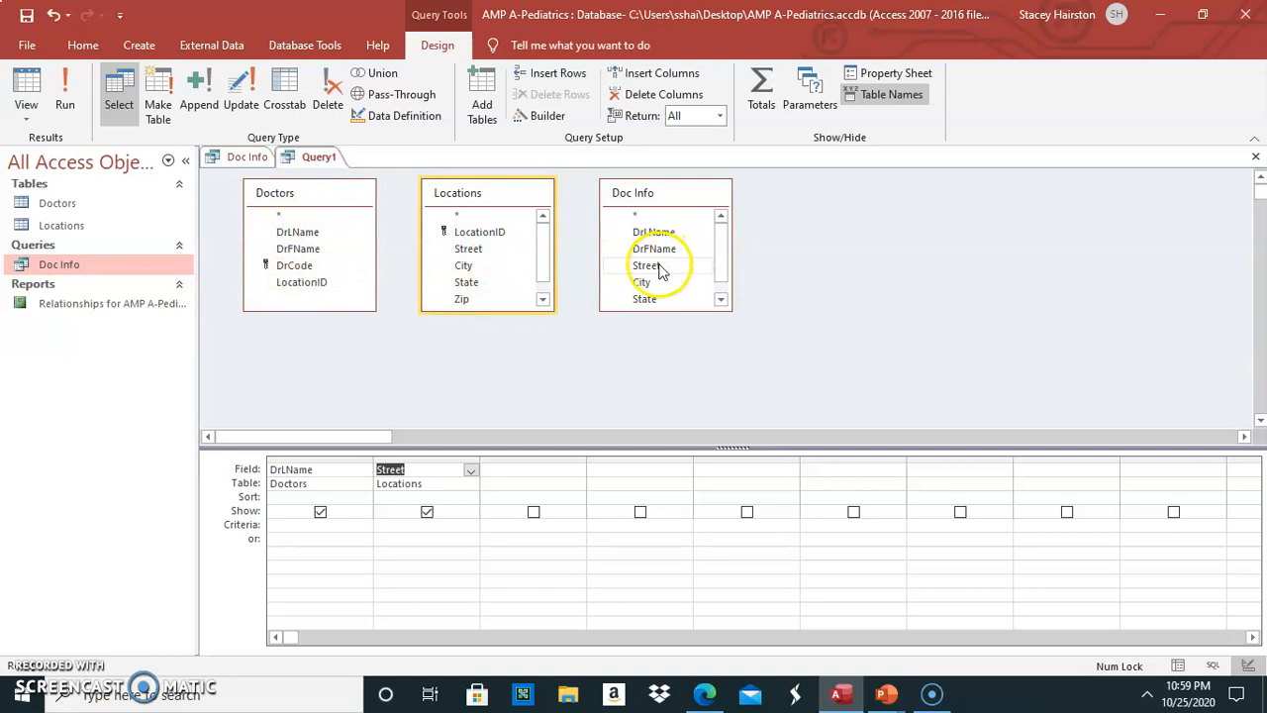
double_click(656, 267)
double_click(467, 284)
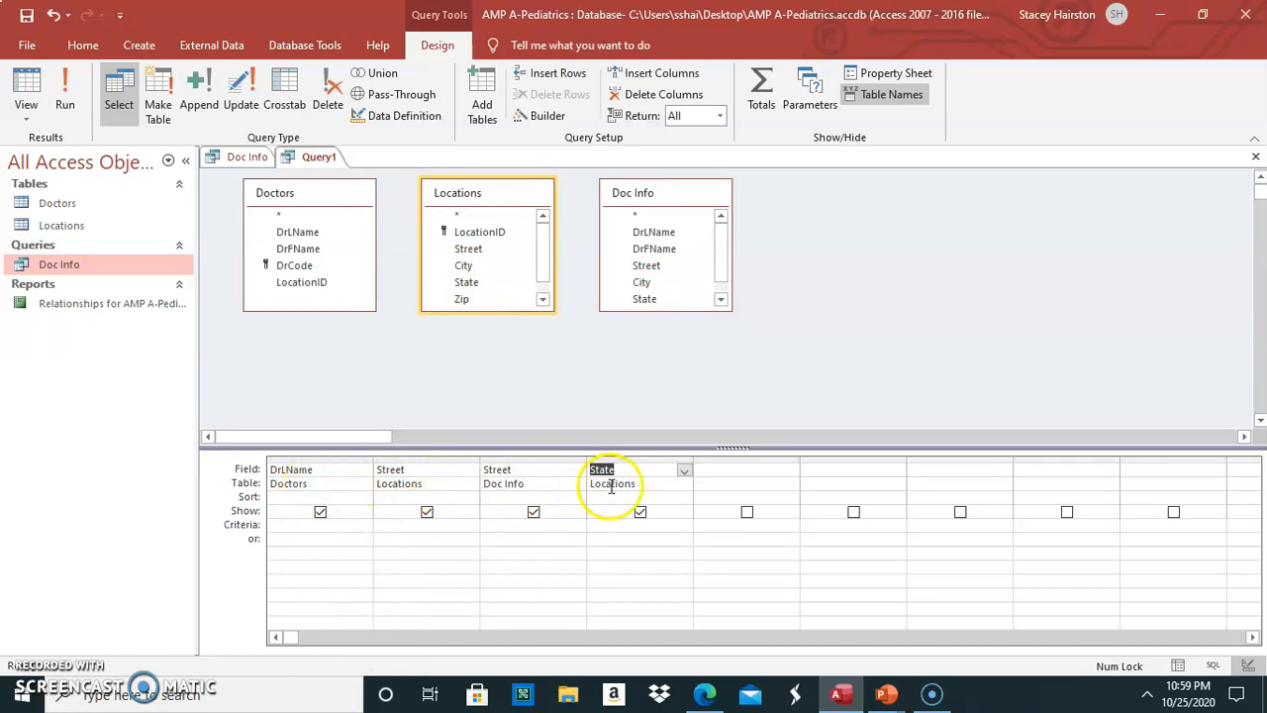
- Run the new query and fit the Locations.Street and Doc Info.Street columns to their contents
click(65, 99)
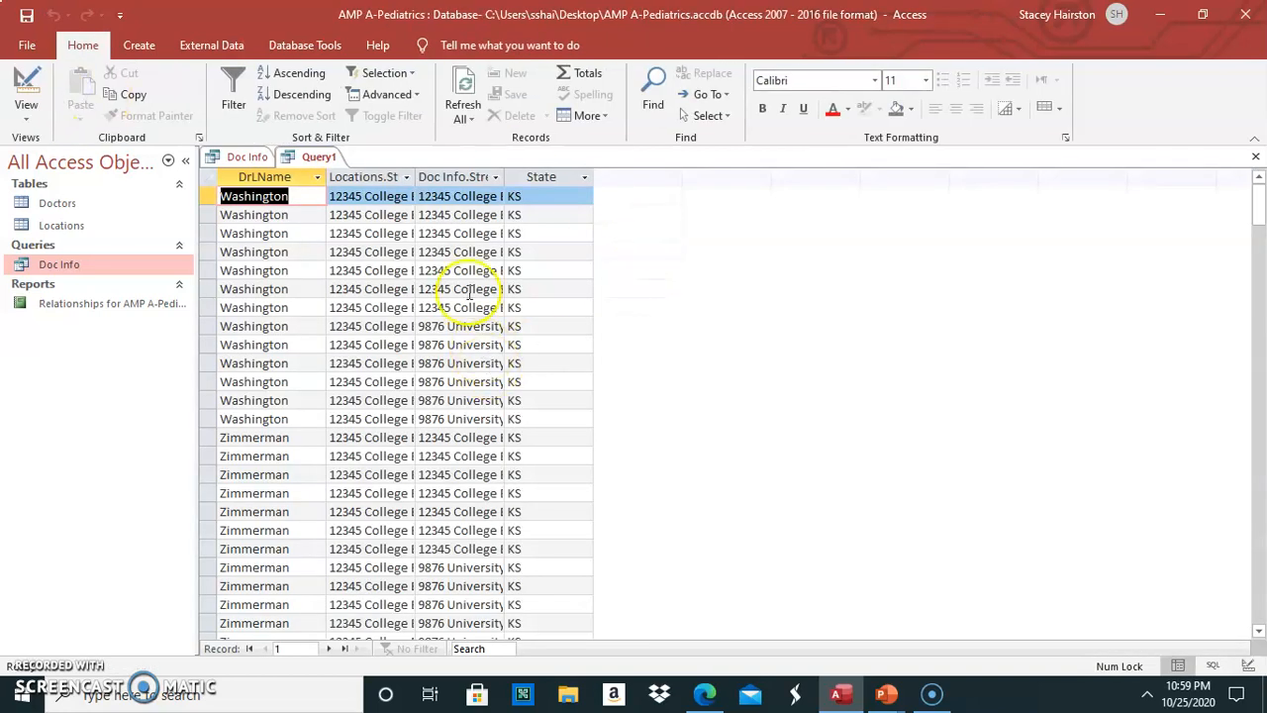
double_click(415, 170)
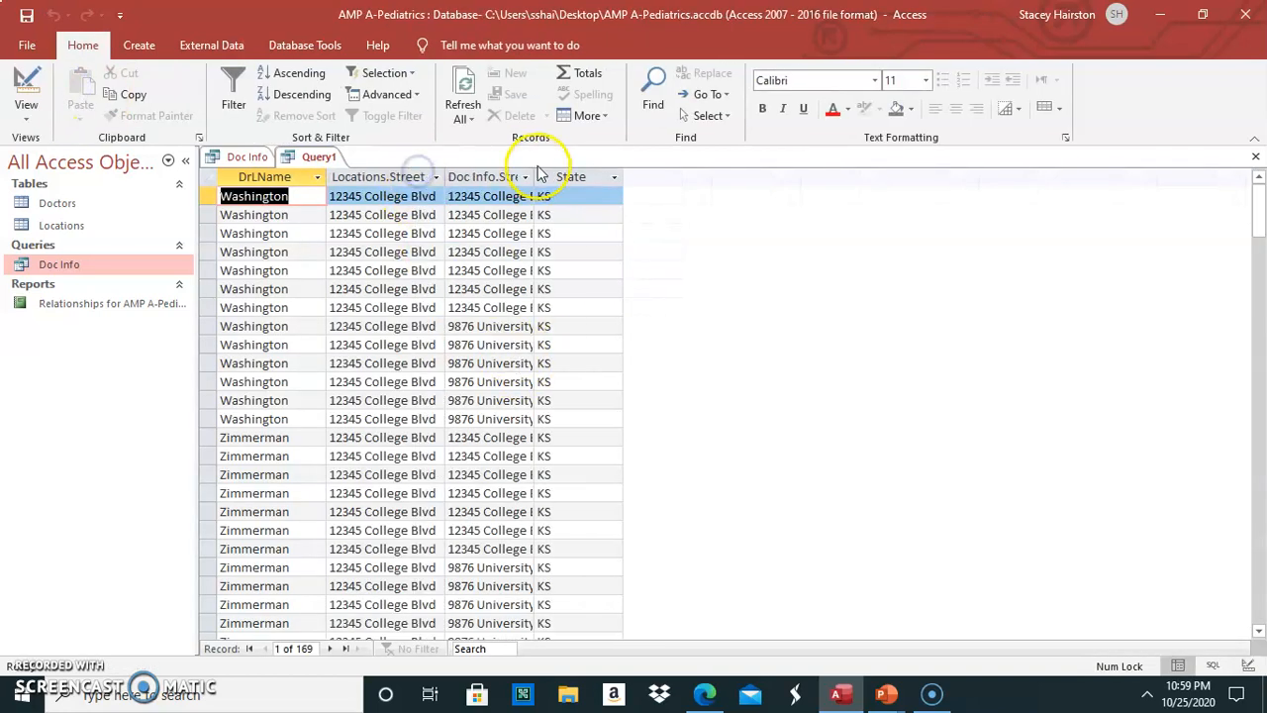
double_click(534, 176)
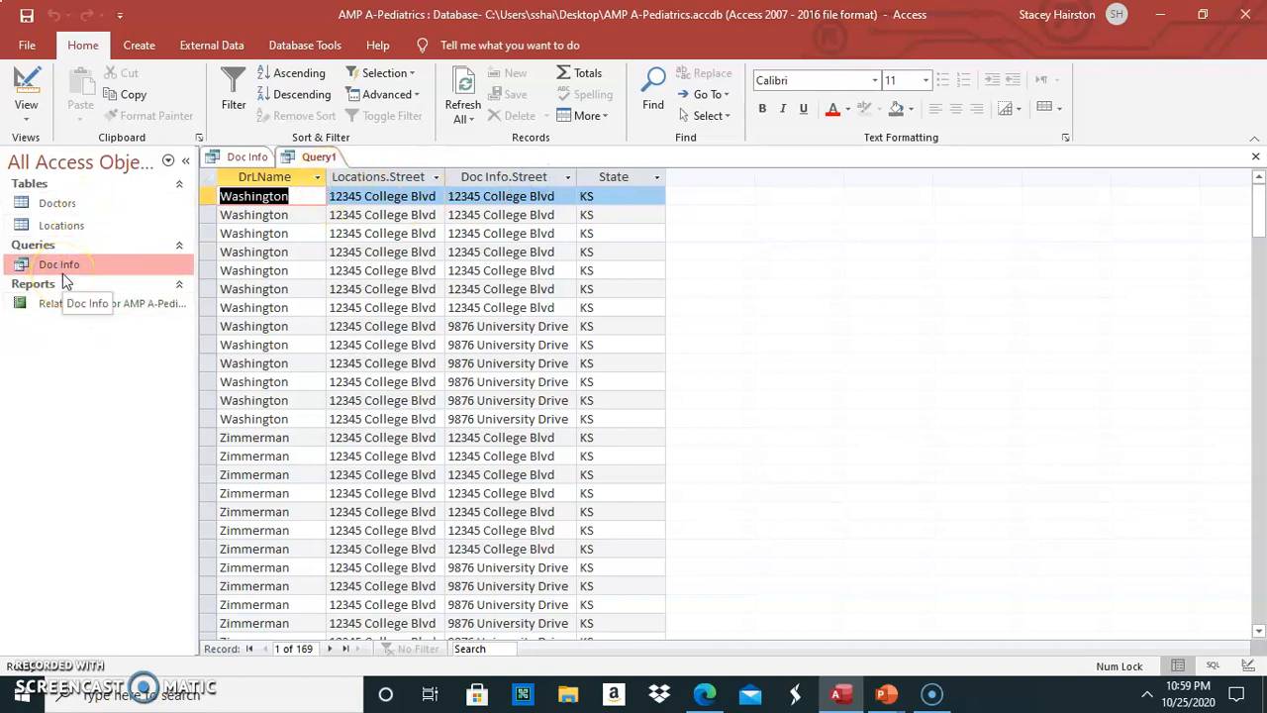
- Close the new query and save it under the name Test
click(311, 159)
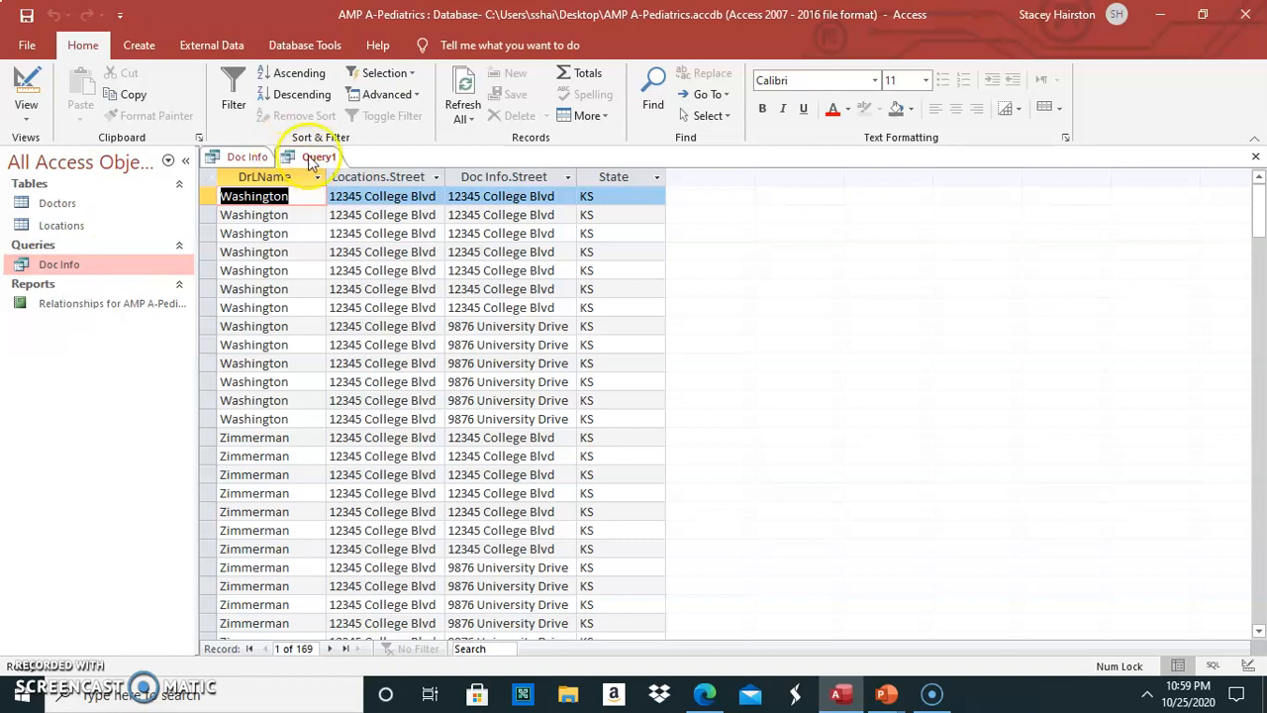
right_click(311, 161)
click(329, 189)
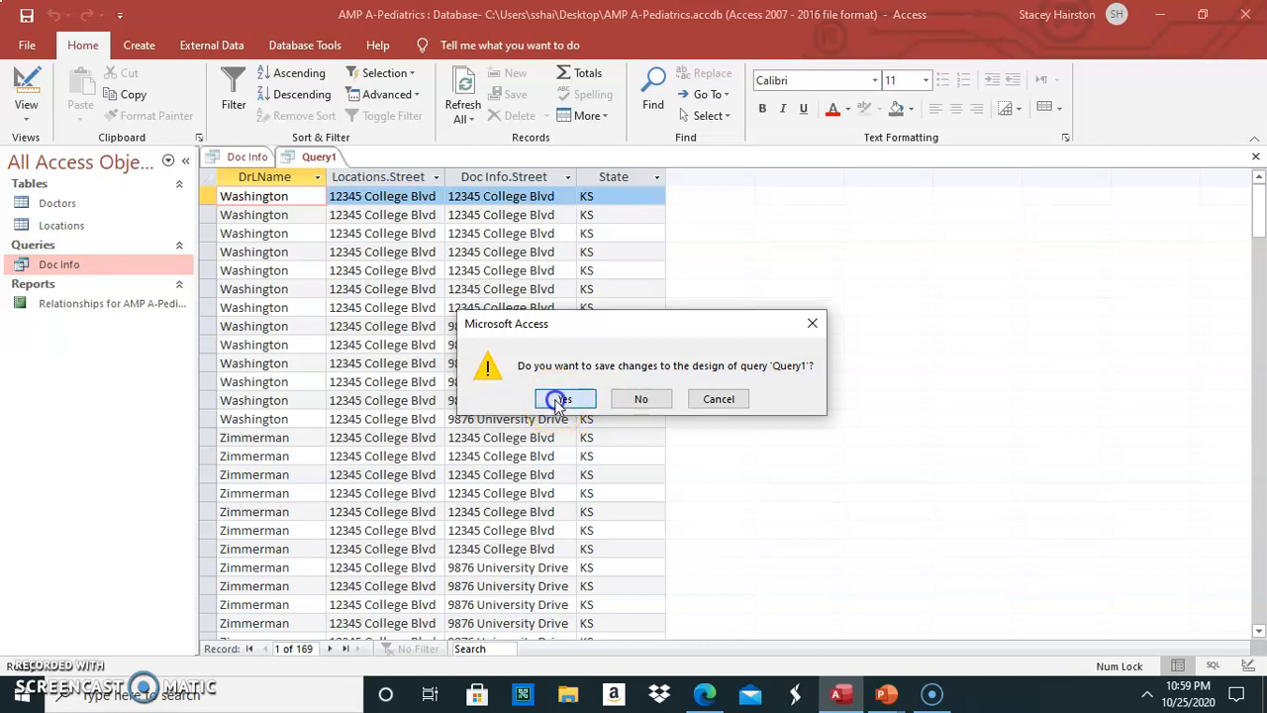
click(558, 401)
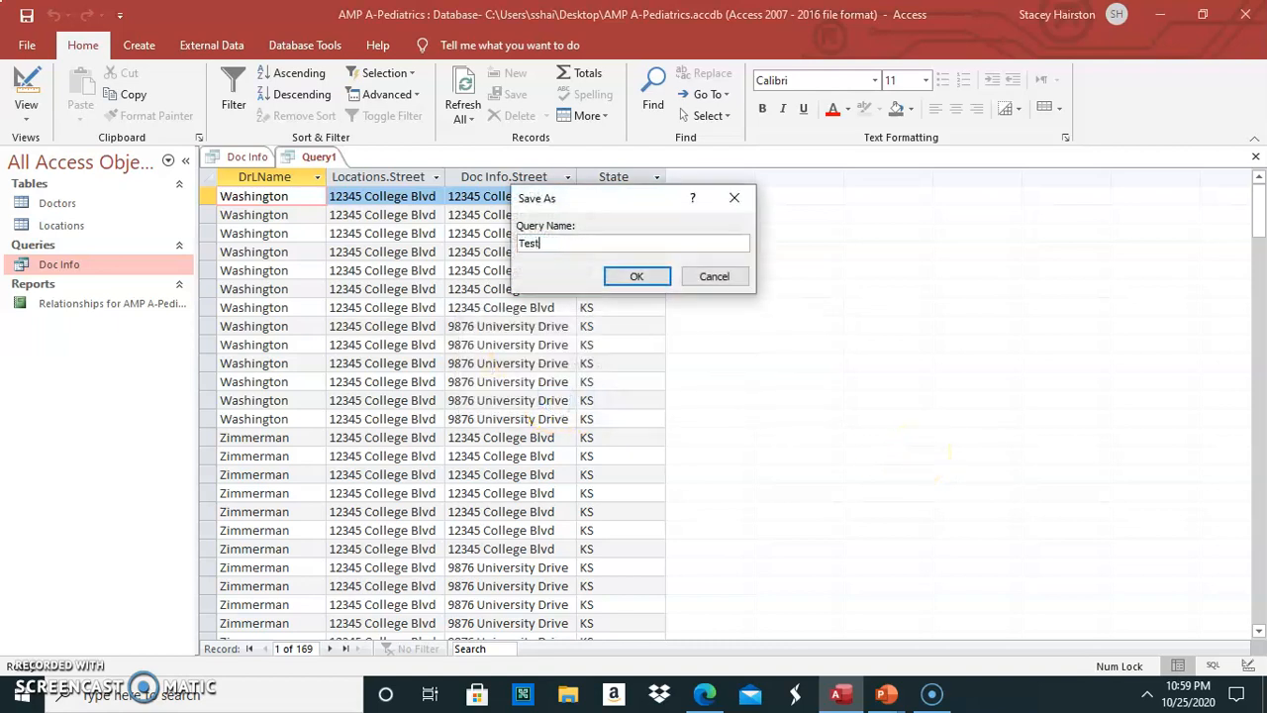
click(636, 276)
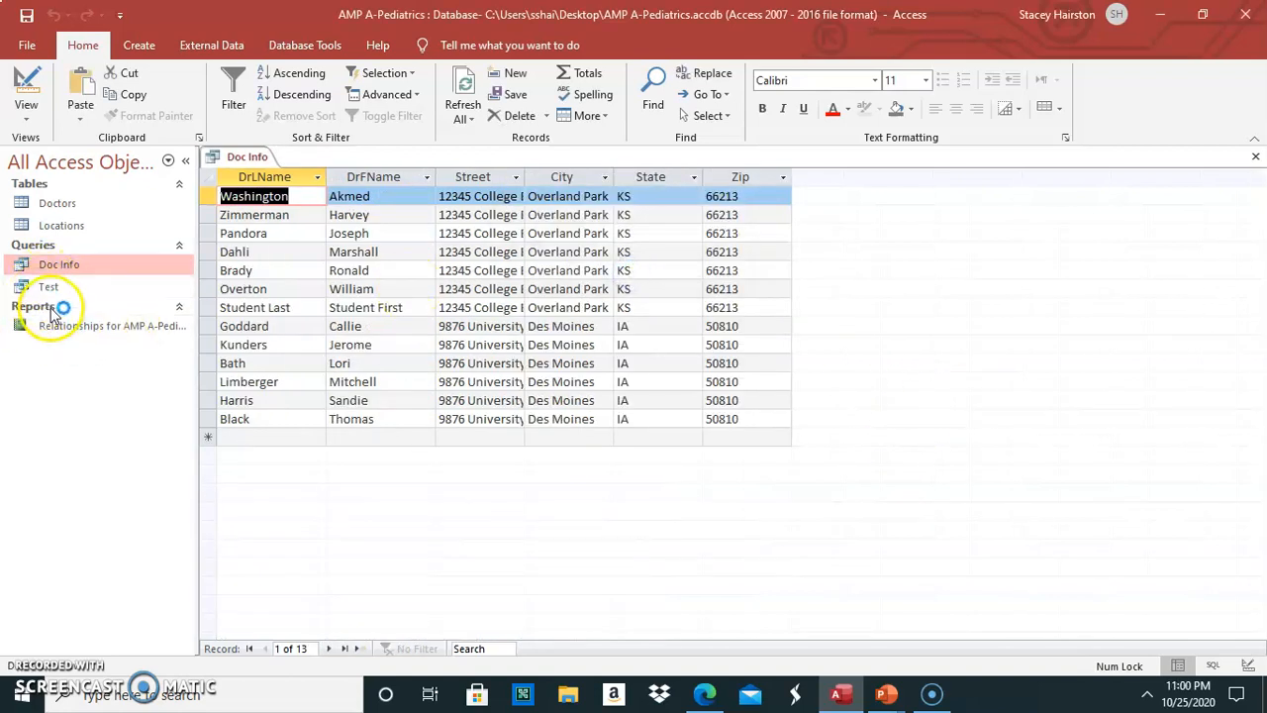
- Fit the Street column of the Doc Info datasheet to its contents
click(79, 264)
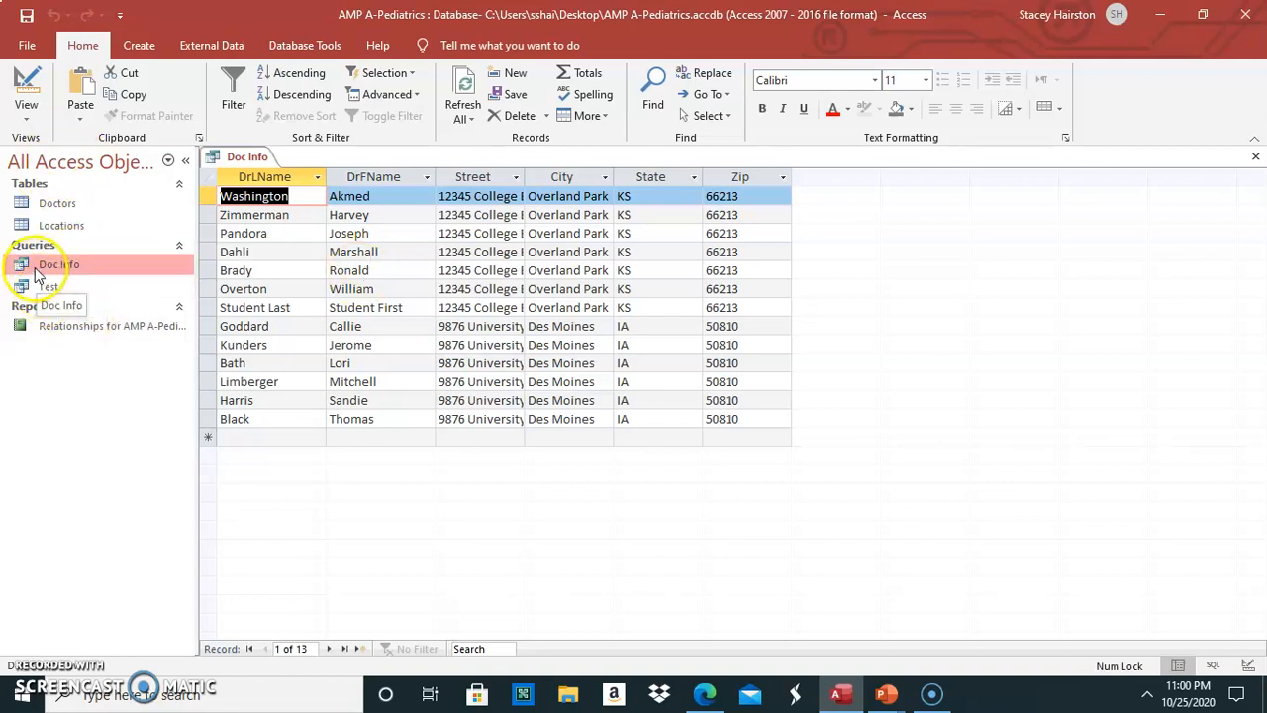
click(524, 177)
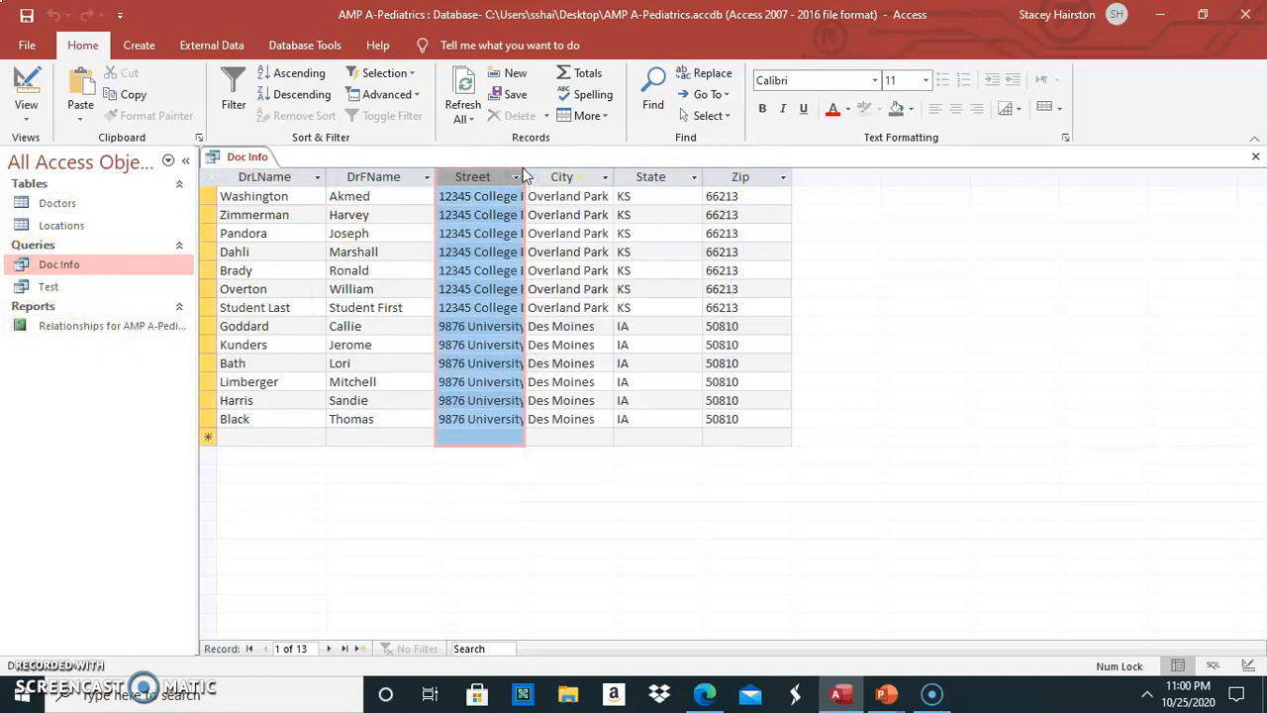
double_click(526, 176)
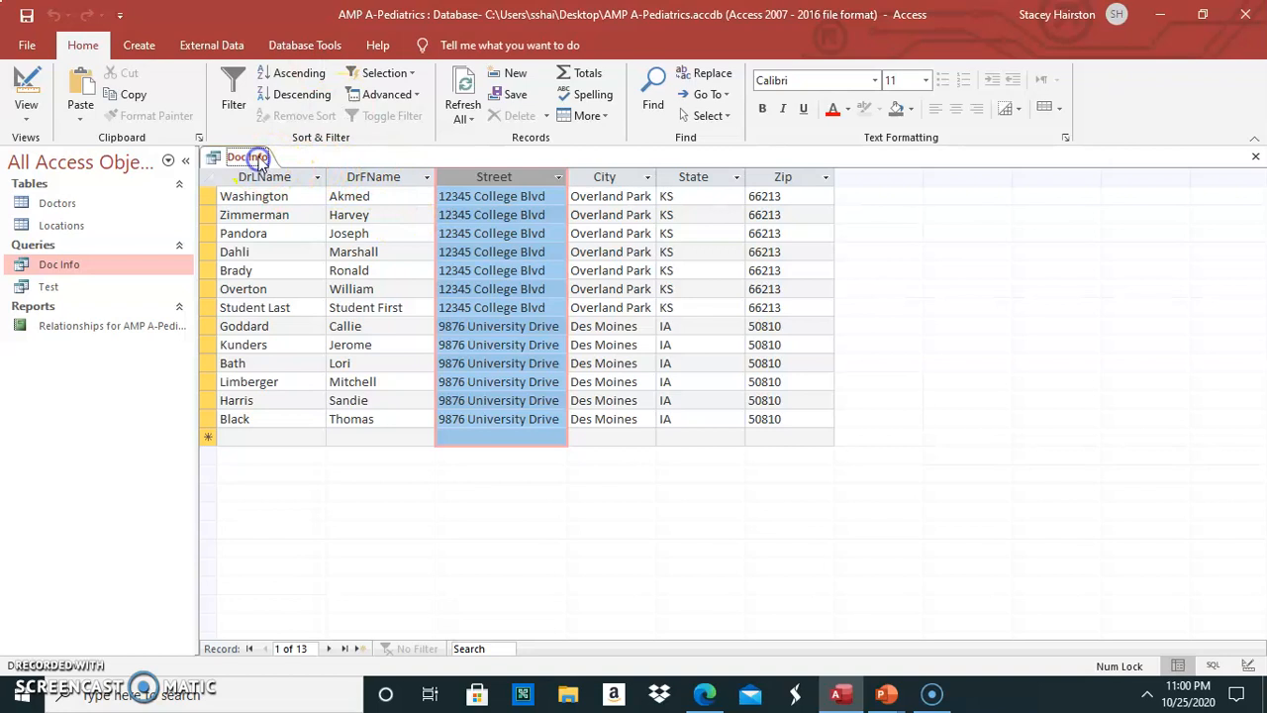
click(303, 46)
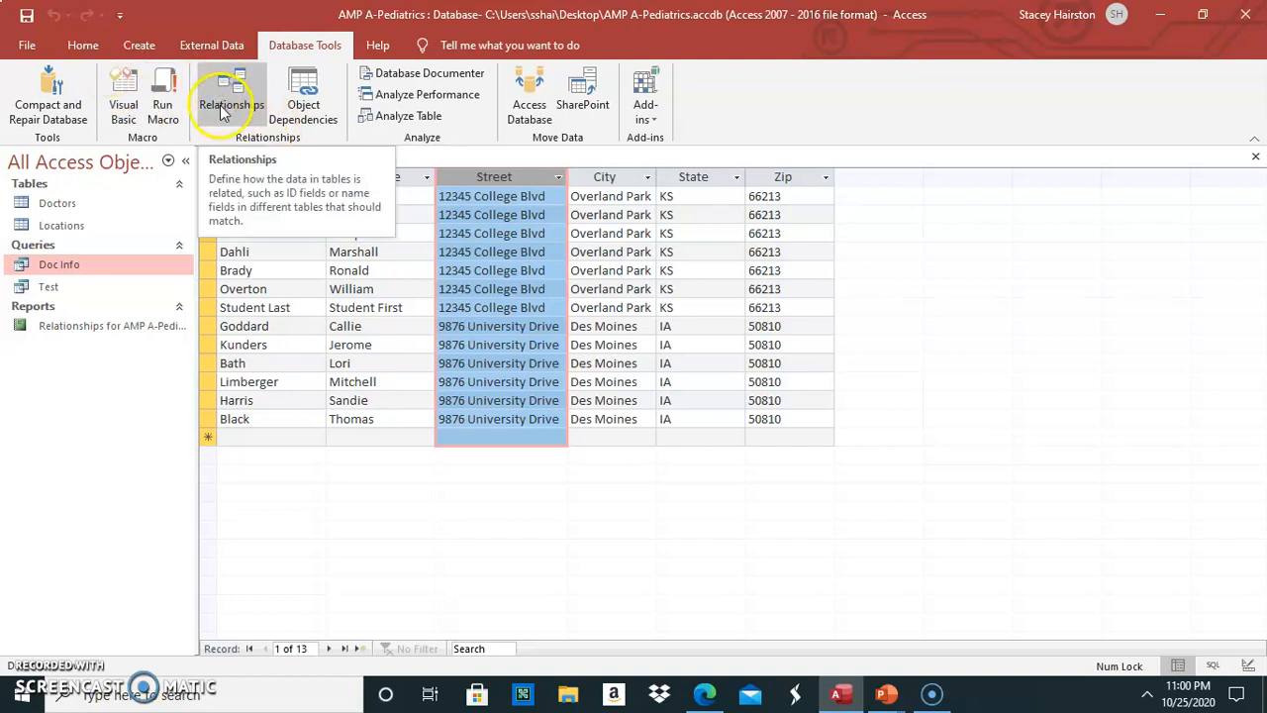
click(83, 46)
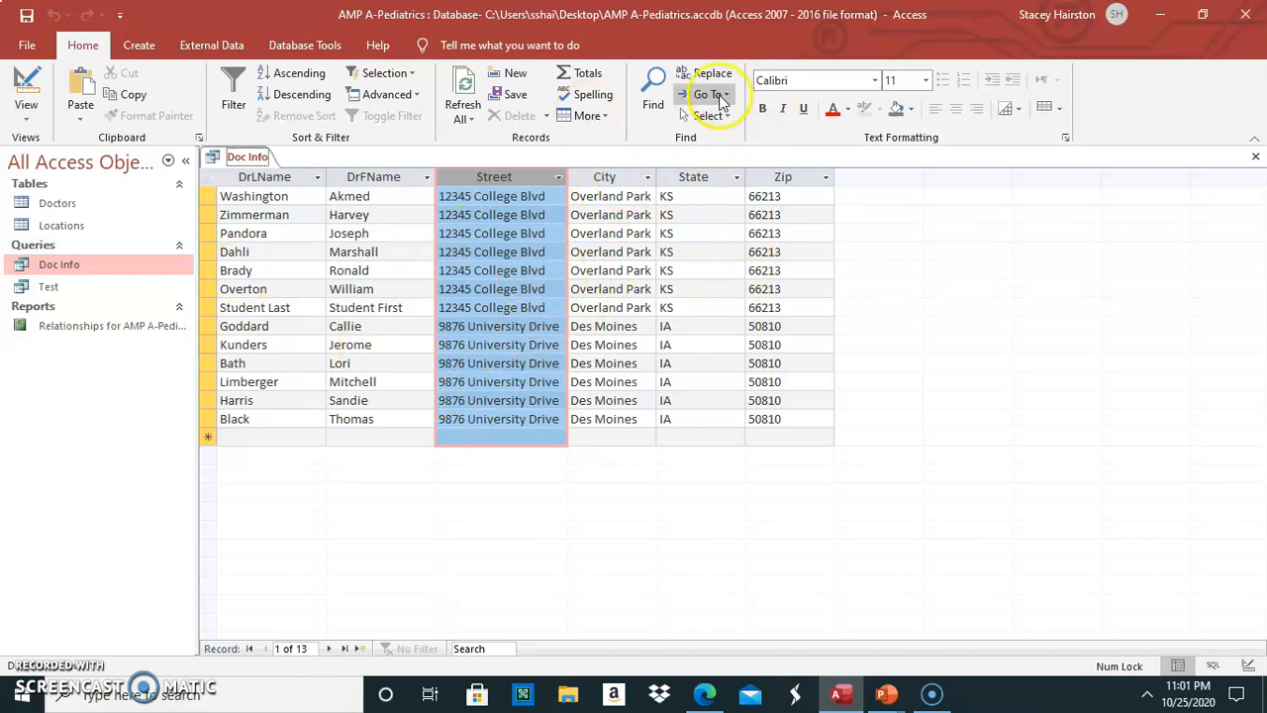
- Search the selected Street column of Doc Info for a doctor's first name, and close the Find and Replace dialog
click(654, 99)
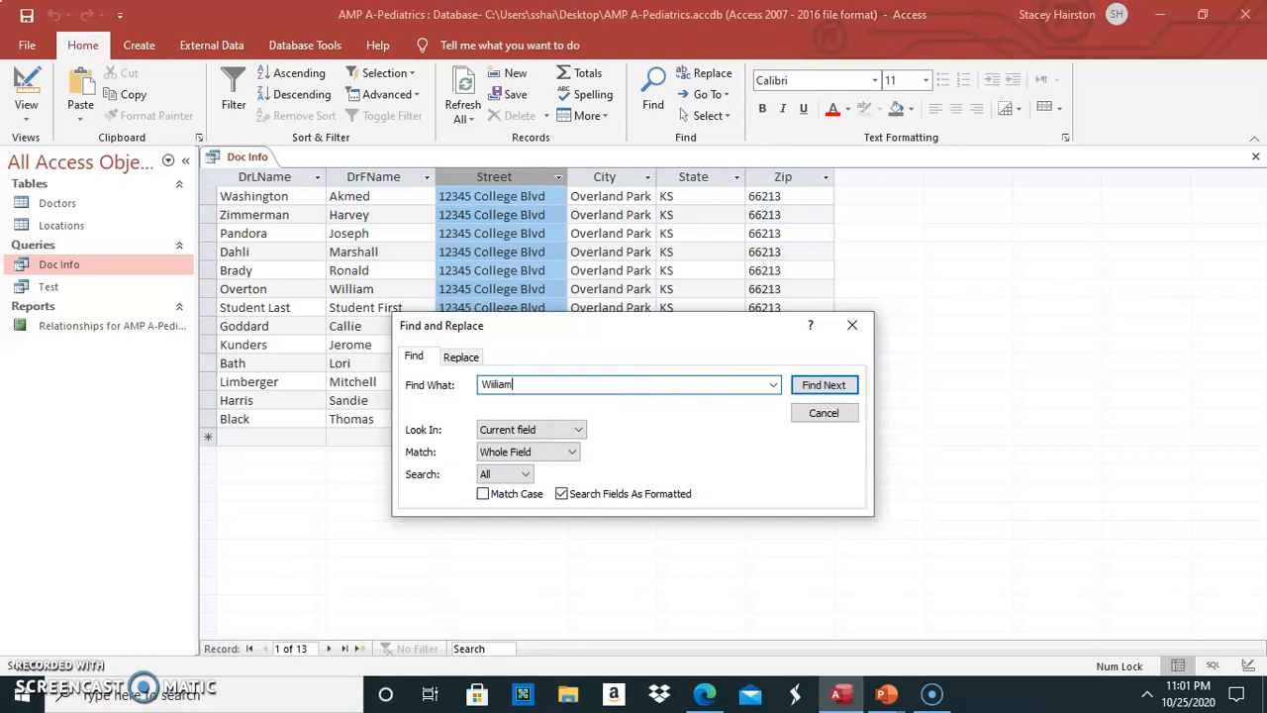
click(825, 386)
click(636, 404)
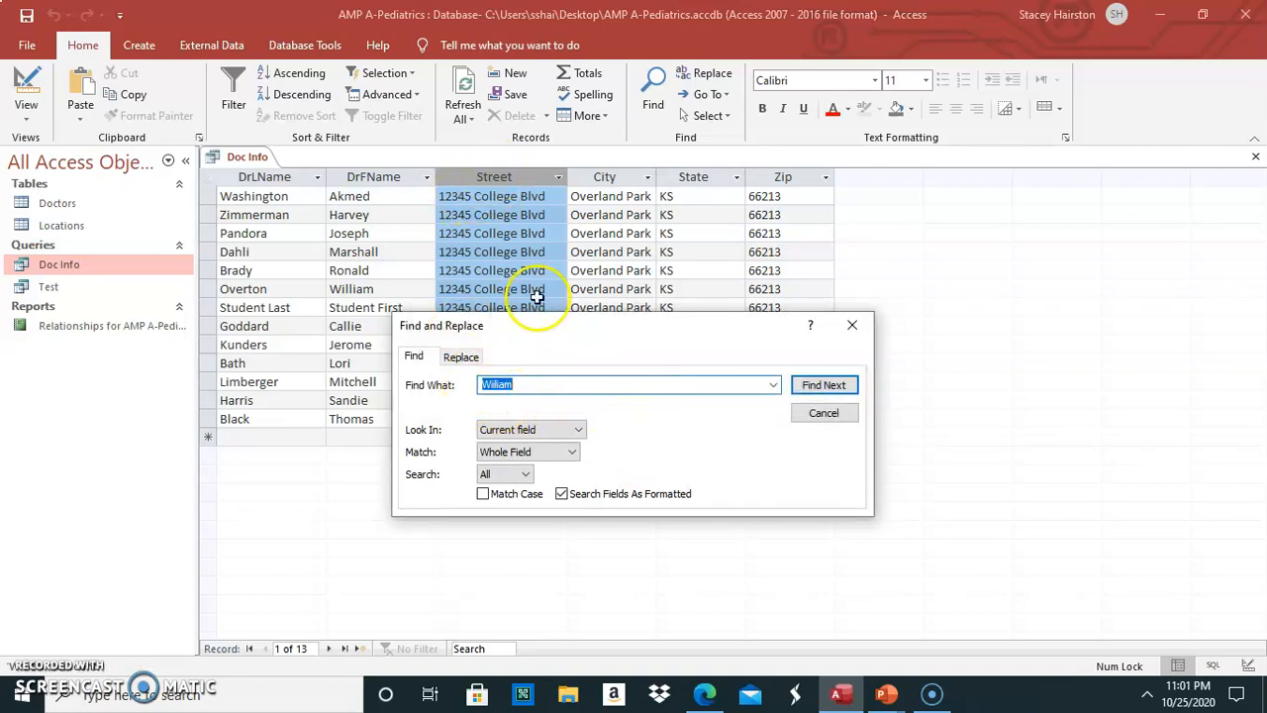
drag(558, 332, 731, 324)
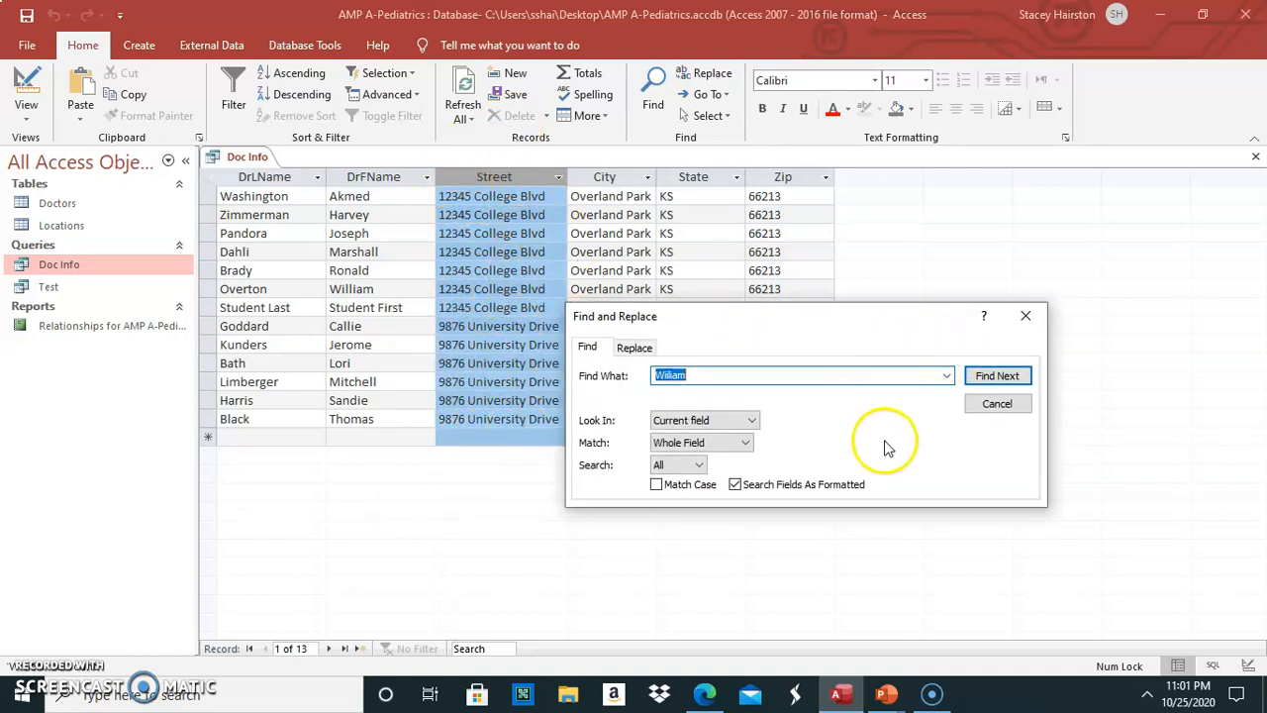
click(997, 404)
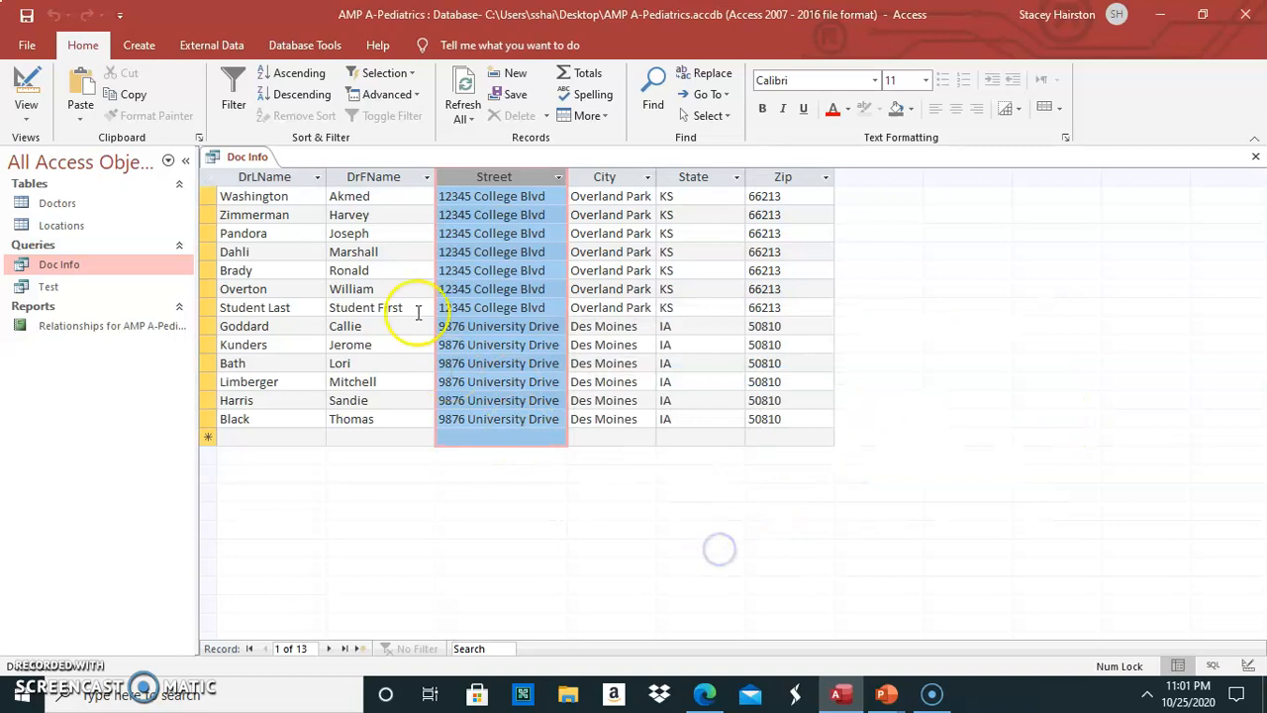
- Search the DrFName column of Doc Info for a doctor's first name
click(384, 177)
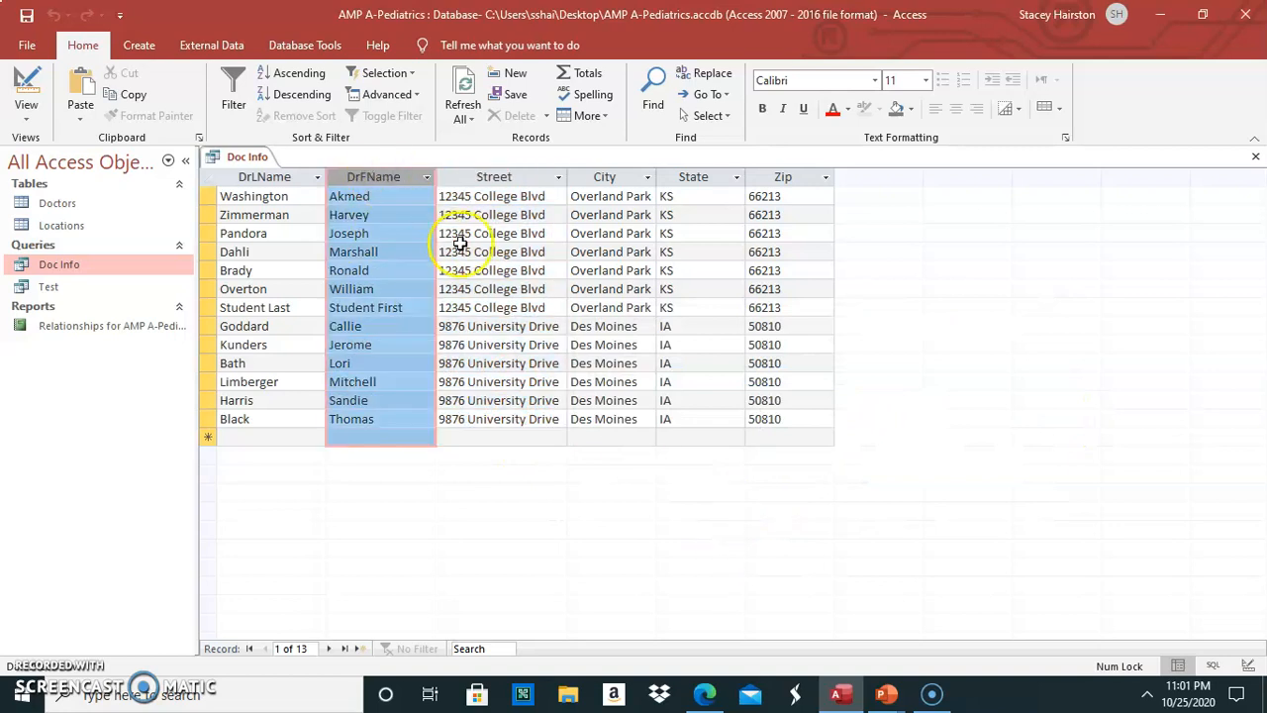
click(649, 87)
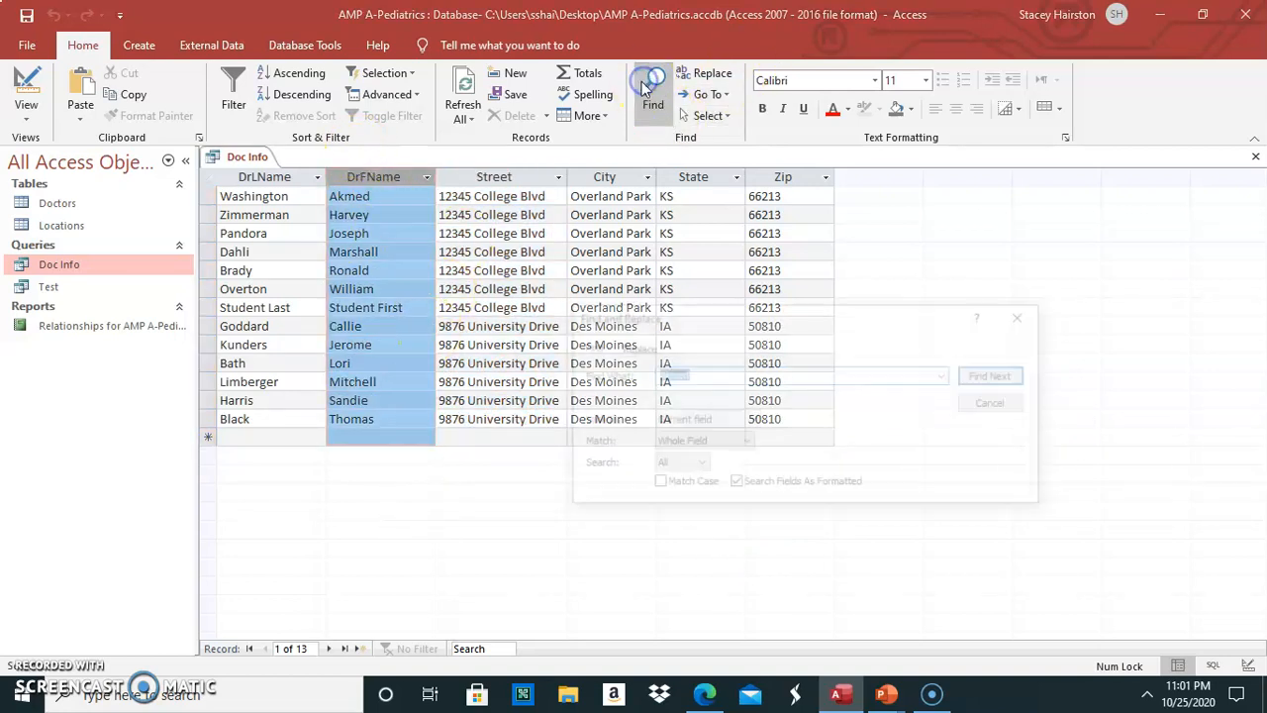
click(698, 374)
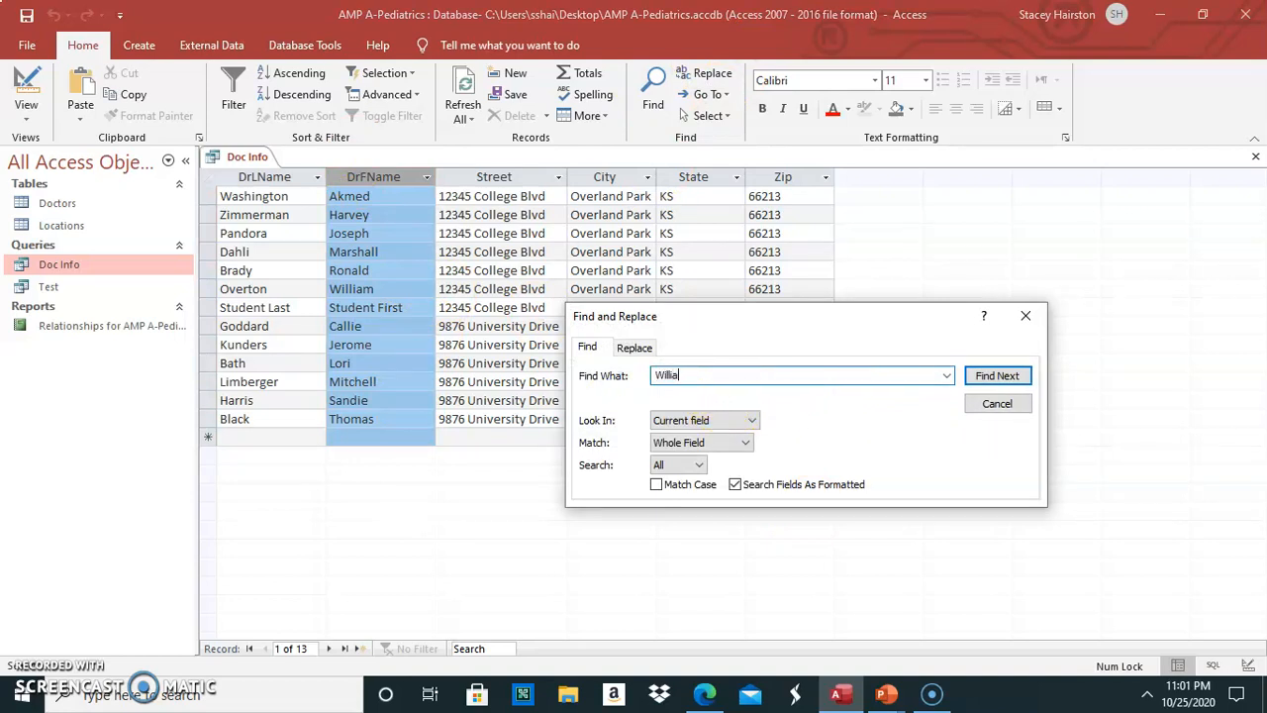
click(997, 375)
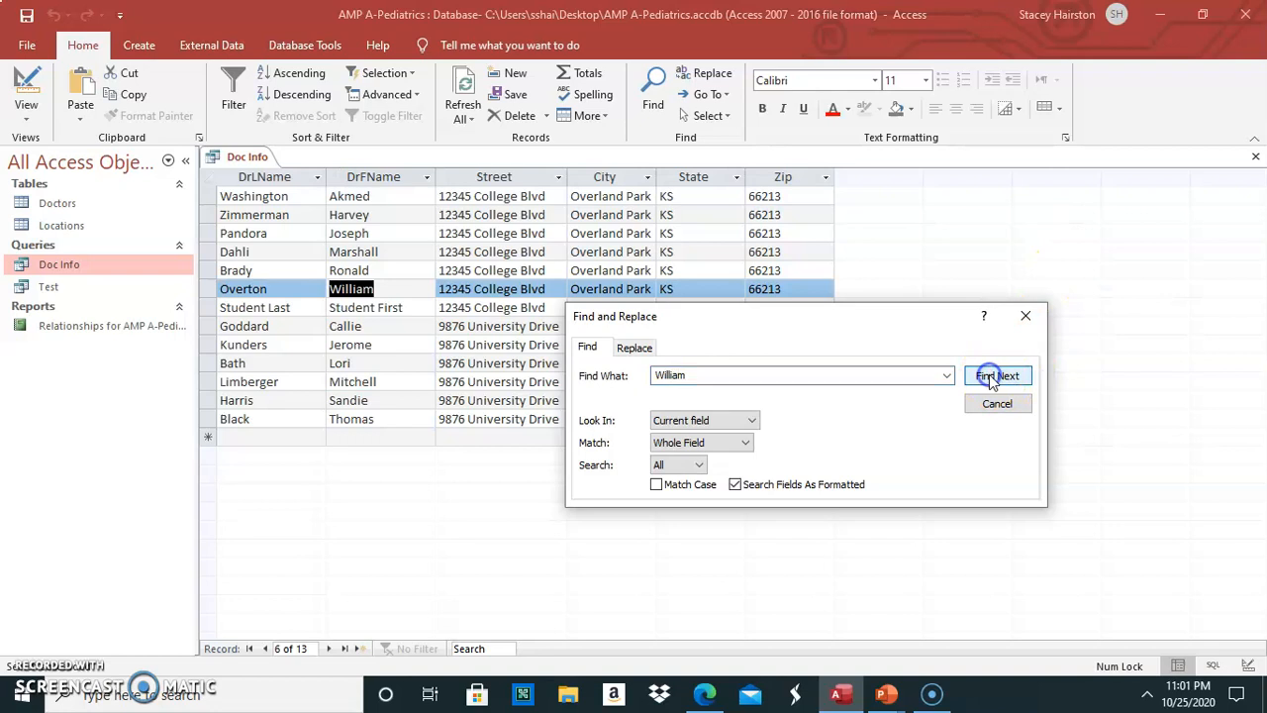
- Replace the found doctor's first name in Doc Info with a different first name, and close the Find and Replace dialog
drag(734, 311, 379, 327)
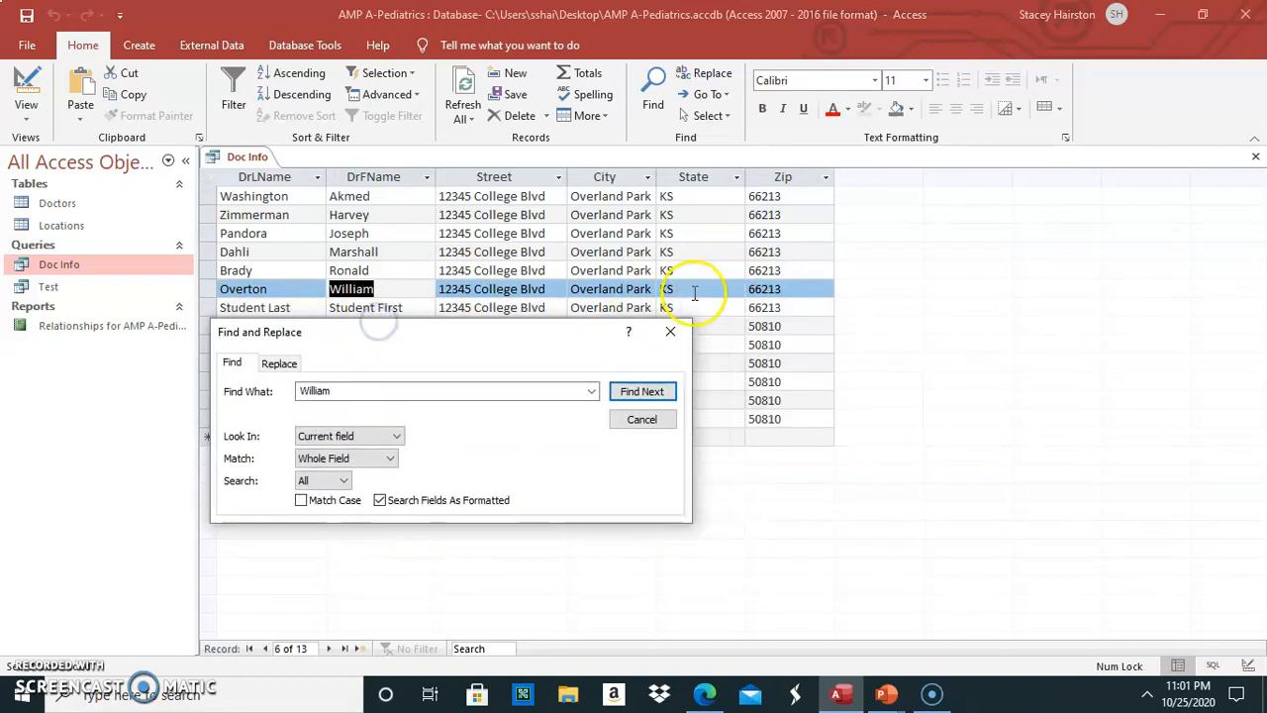
click(279, 362)
click(313, 416)
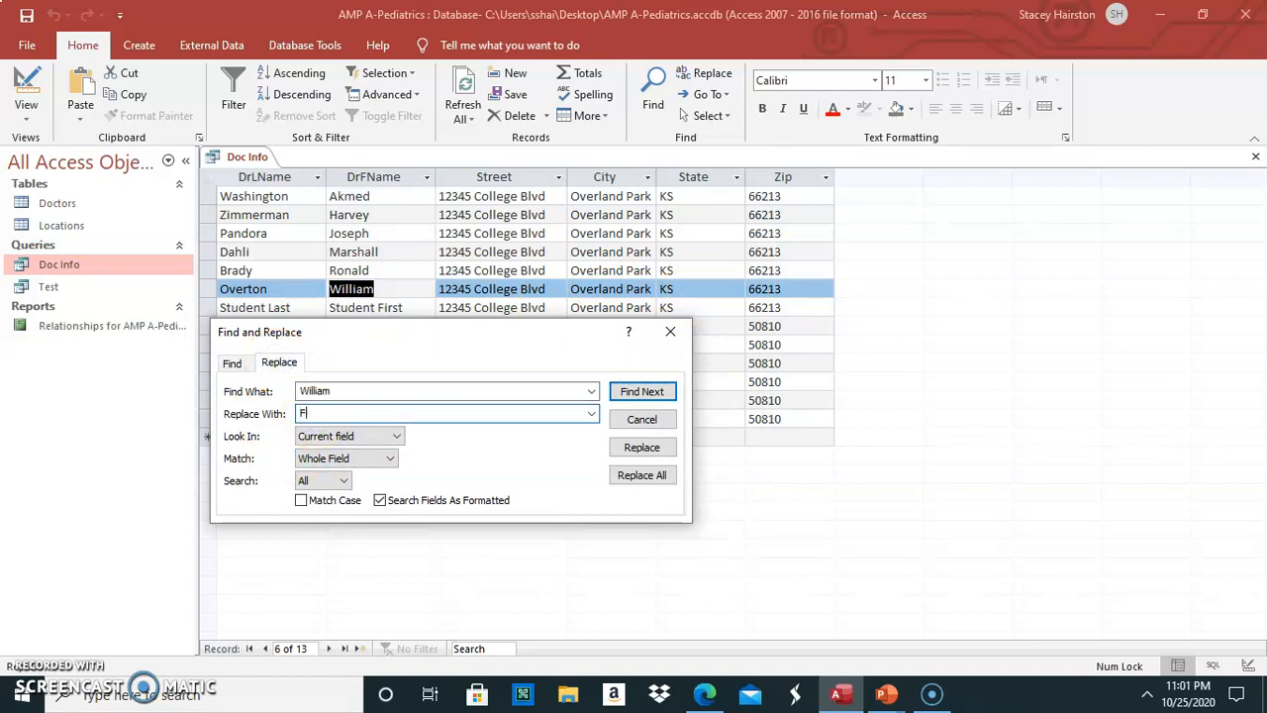
text(Fred)
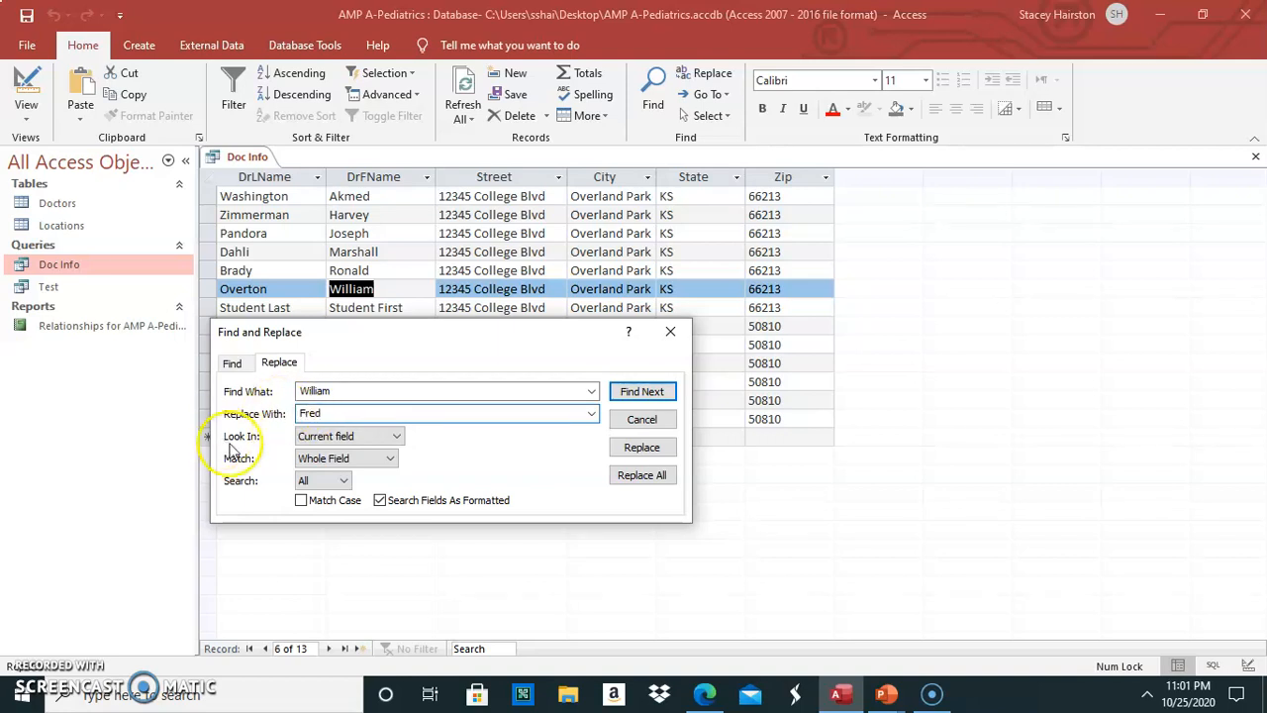
click(641, 446)
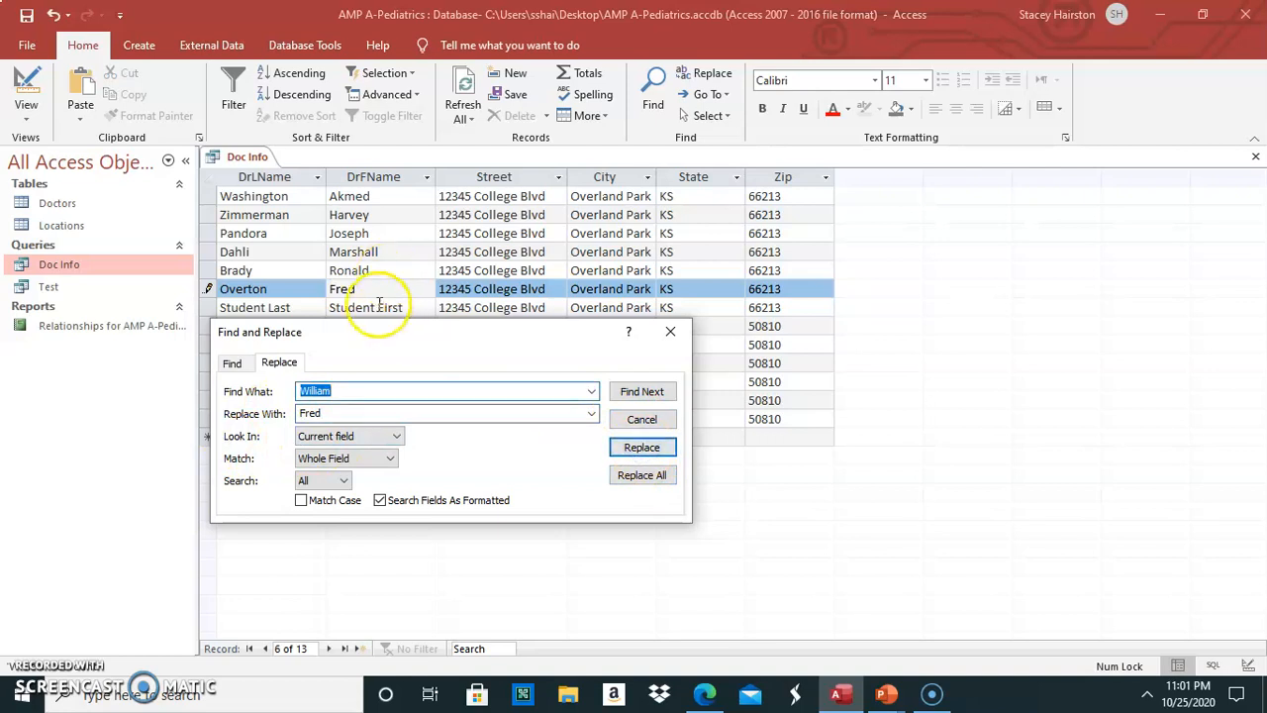
click(670, 333)
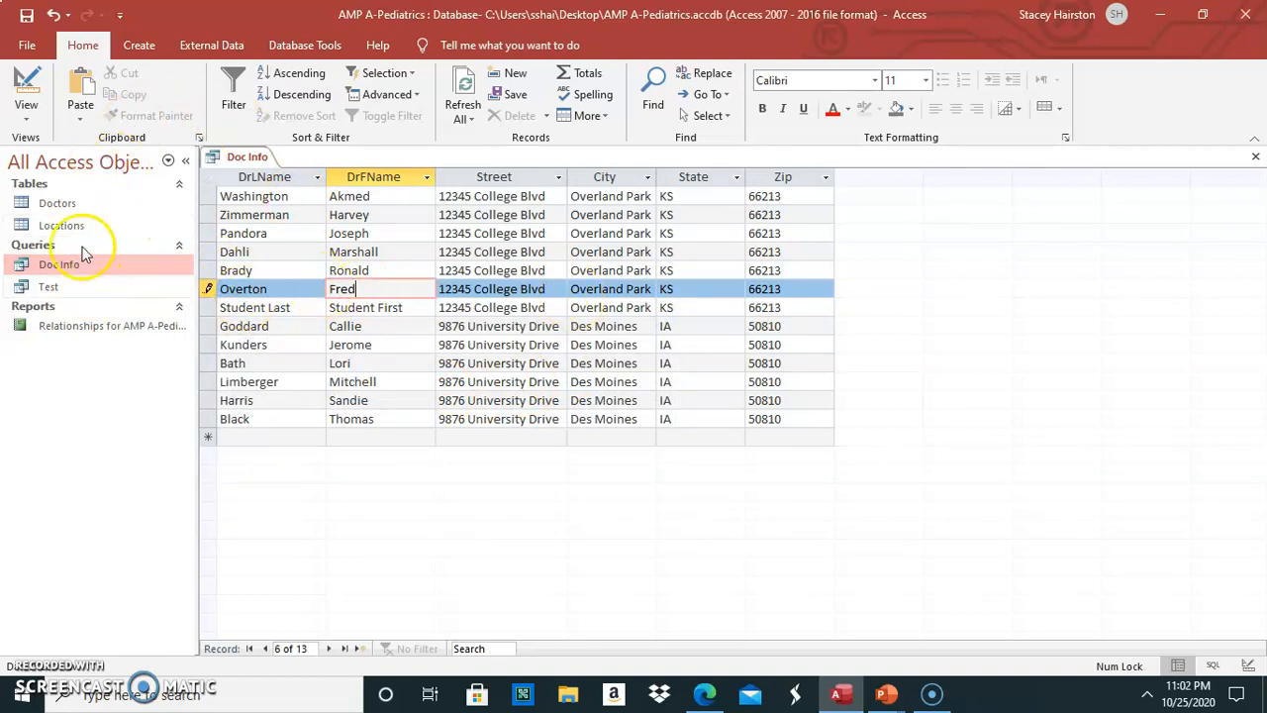
- Open the Doctors table to check the edited doctor's first name, and return to the Doc Info query
double_click(71, 202)
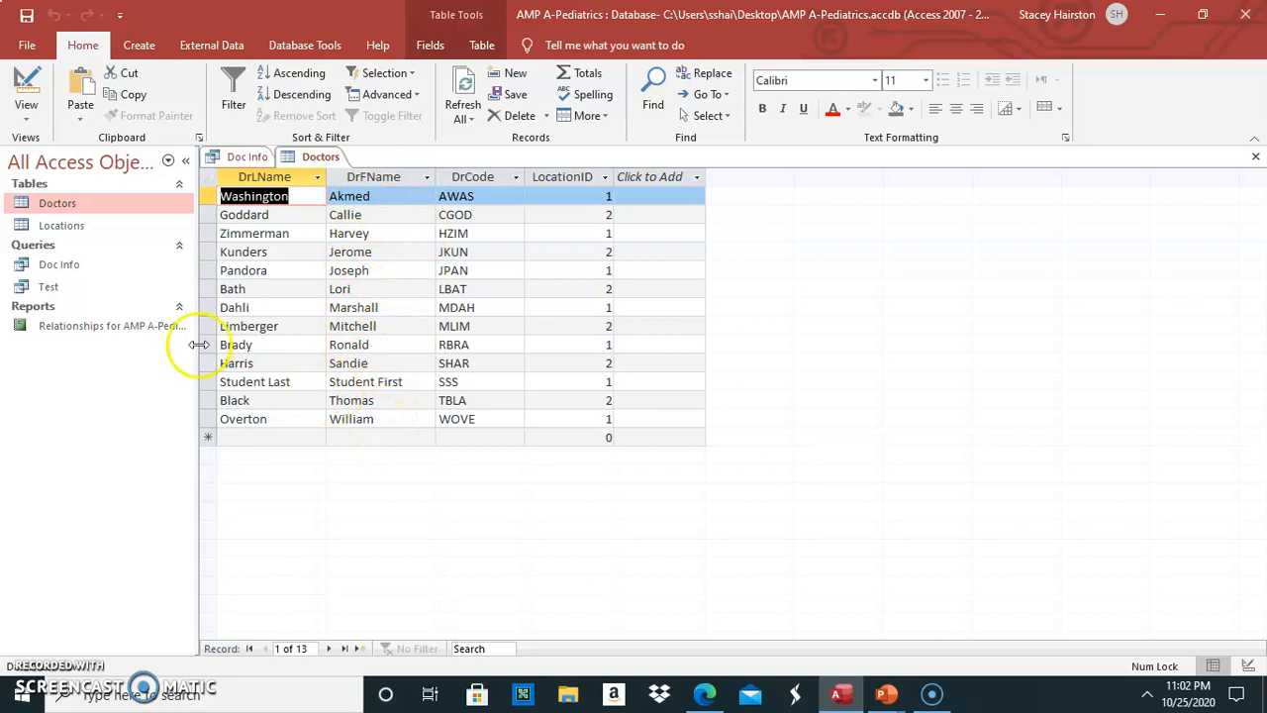
double_click(62, 265)
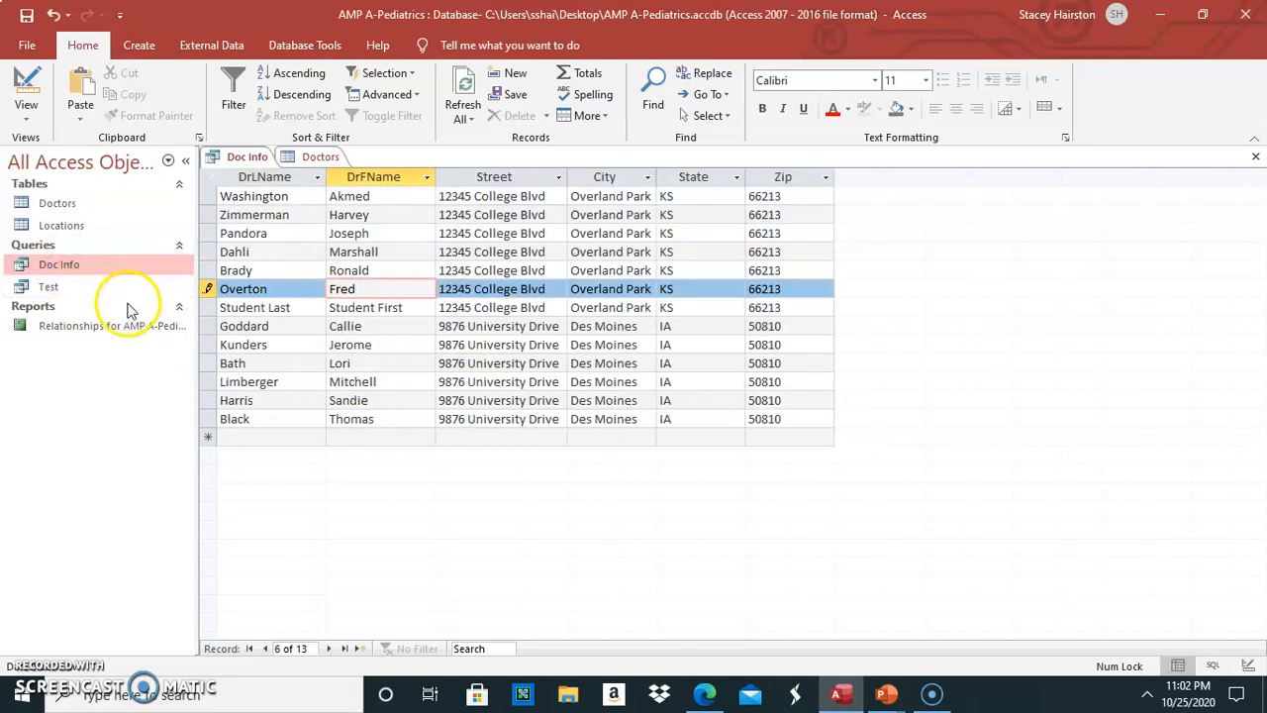
click(334, 518)
- Close the Doc Info query, saving its design changes, and close the Doctors table
click(257, 161)
right_click(256, 162)
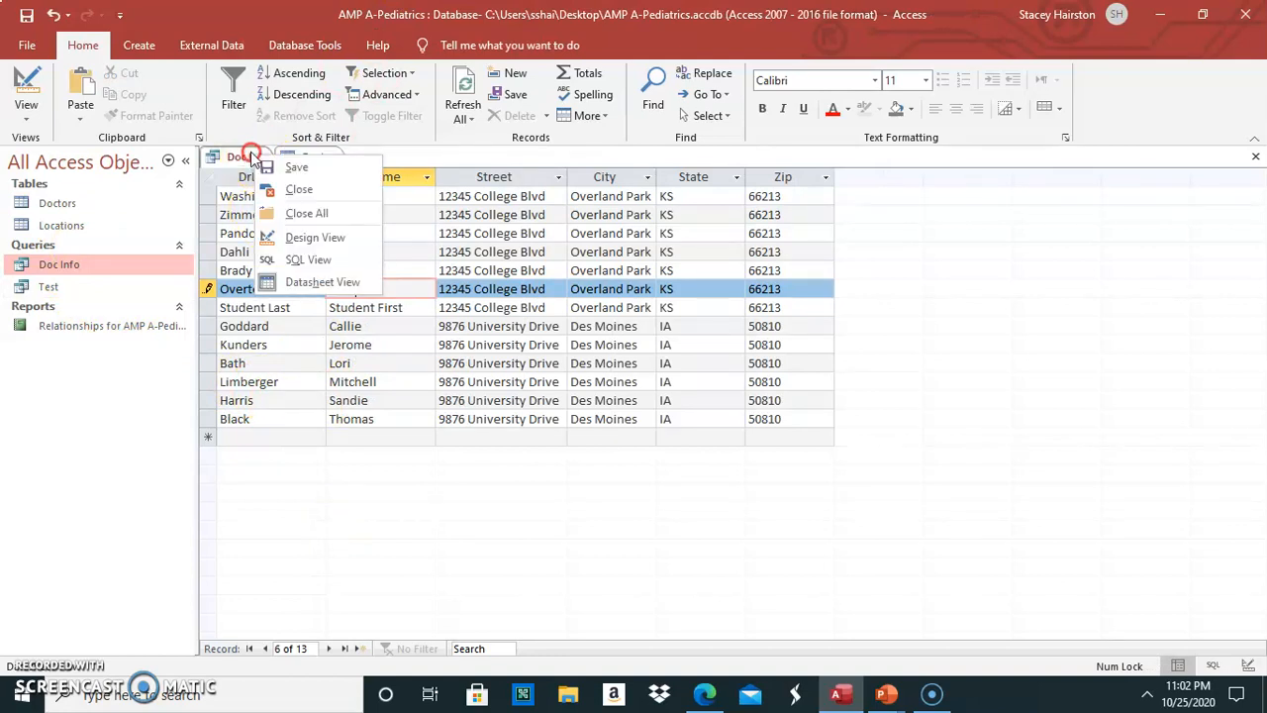
click(282, 189)
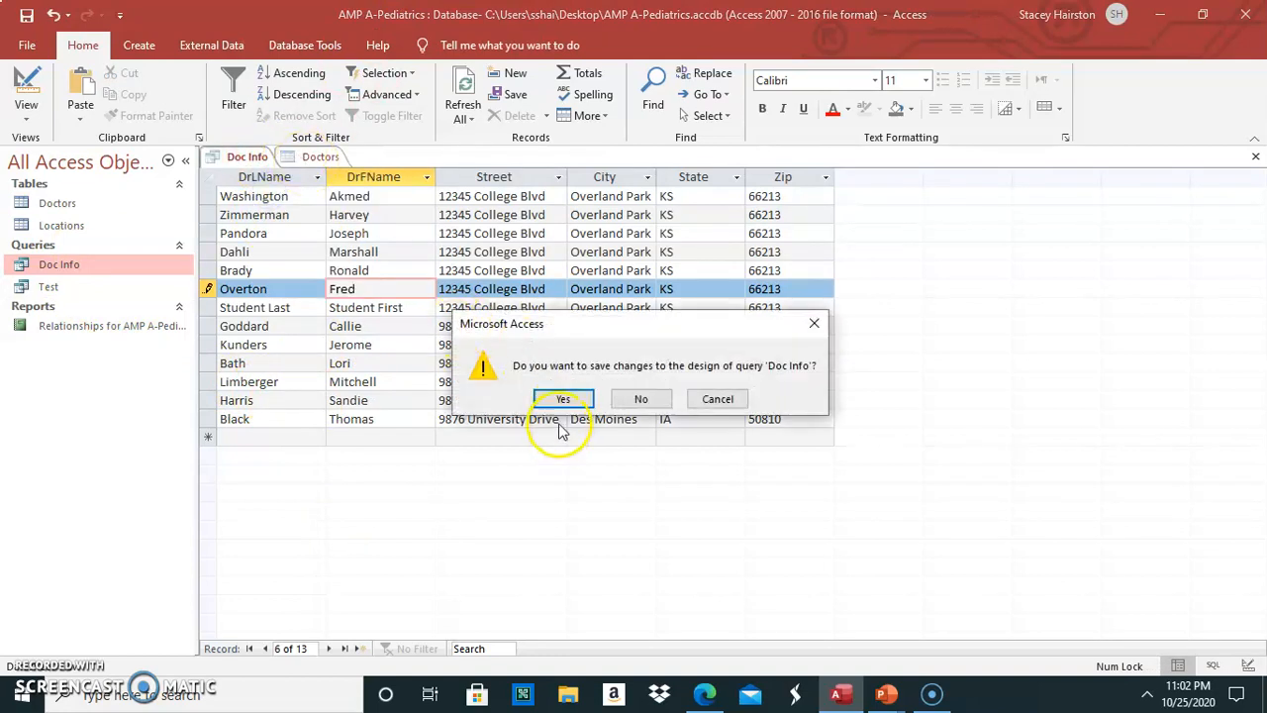
click(562, 400)
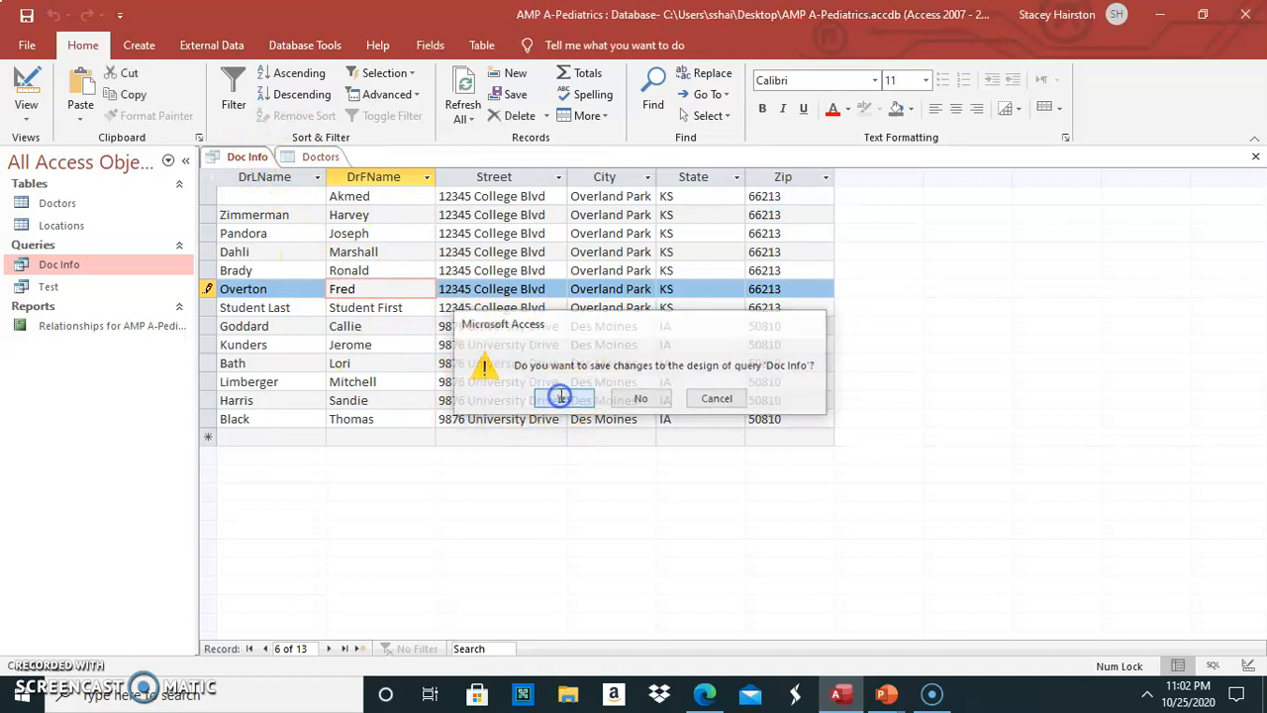
right_click(236, 159)
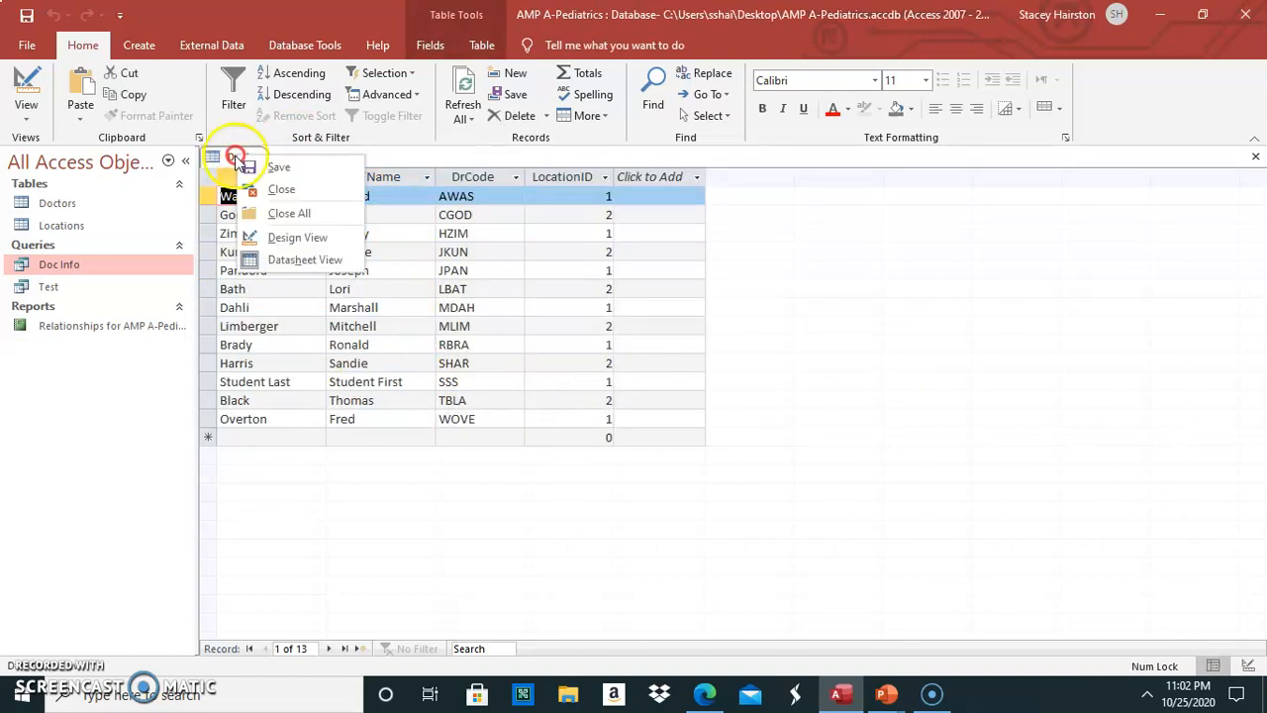
click(281, 188)
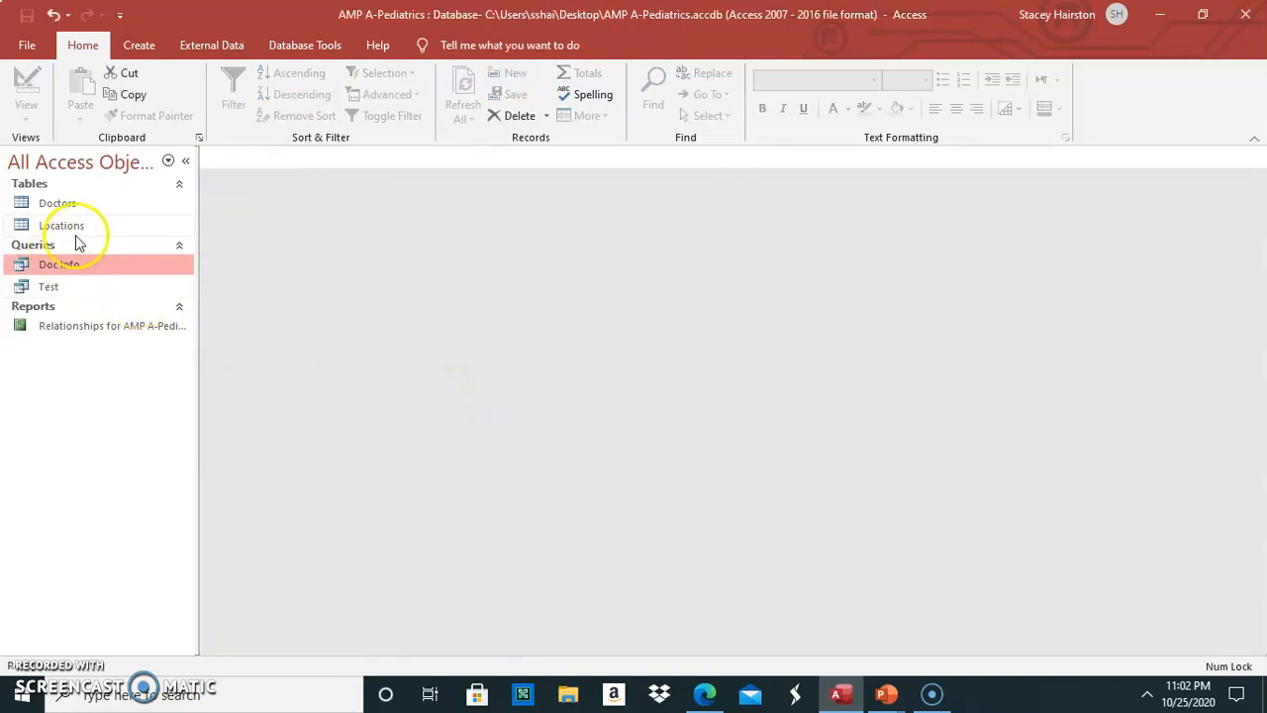
- Reopen the Doctors table and examine the first name in its last record
double_click(54, 203)
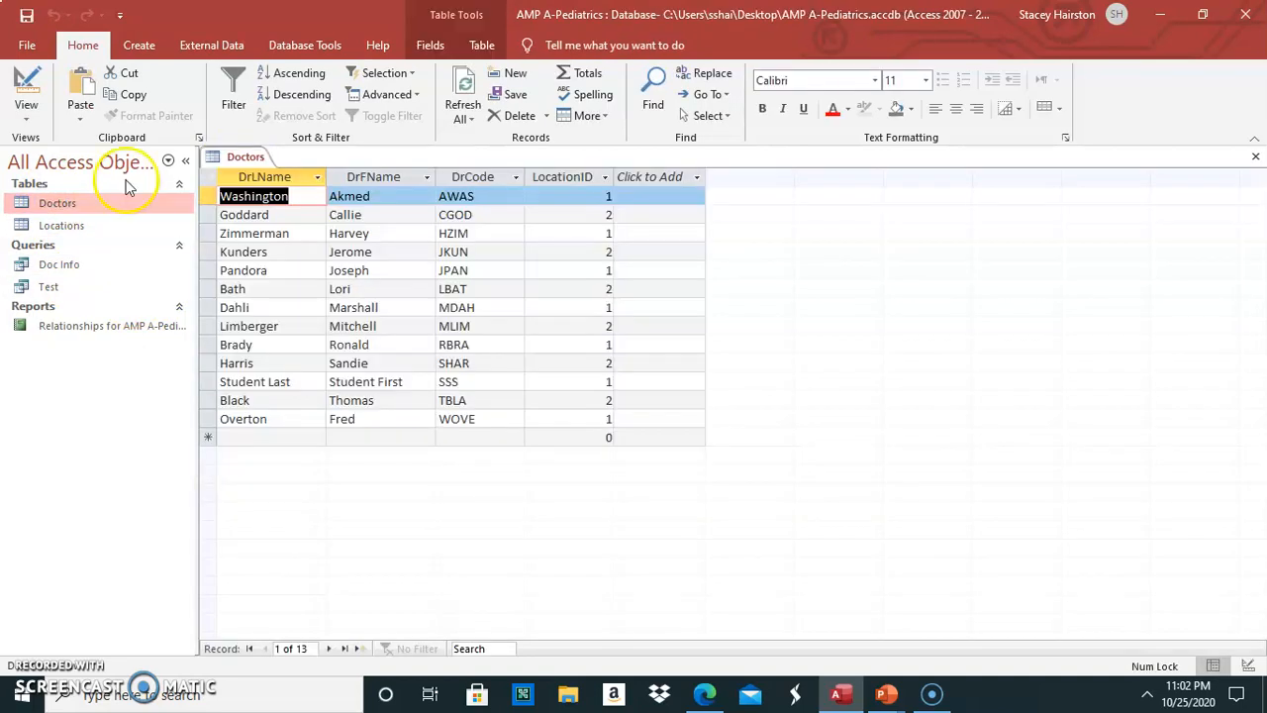
click(355, 418)
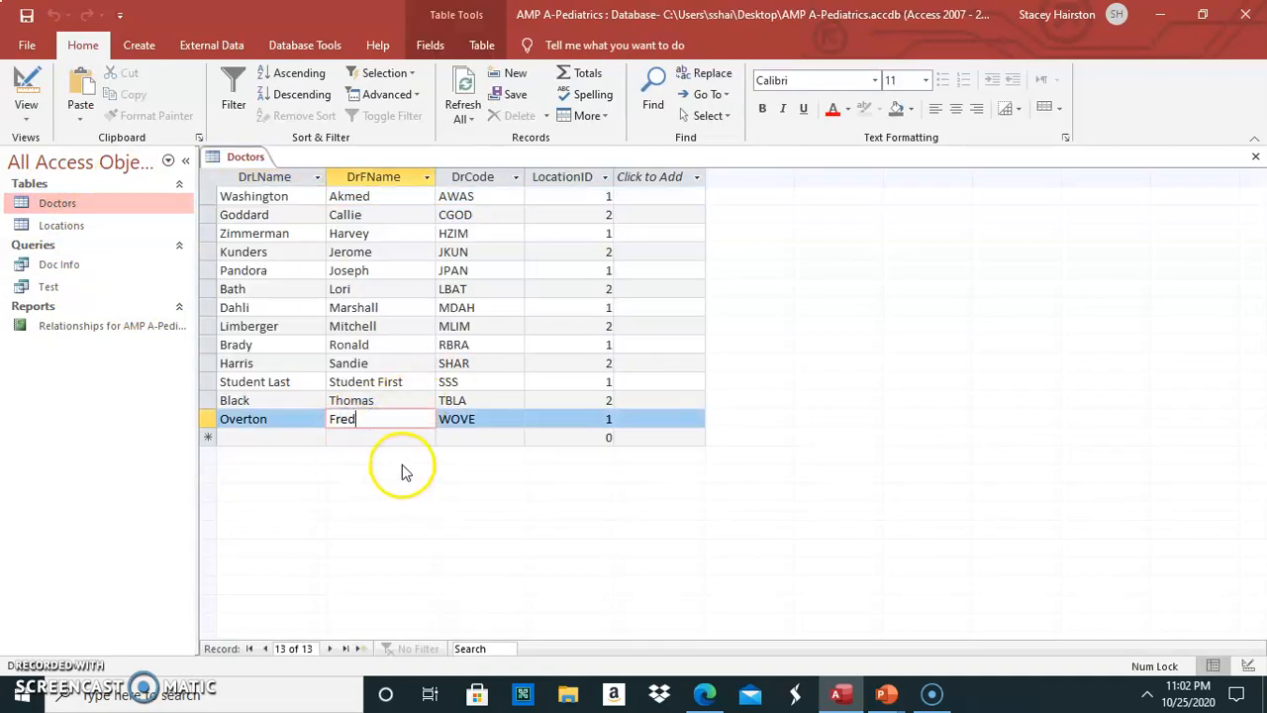
click(49, 289)
click(59, 264)
click(47, 287)
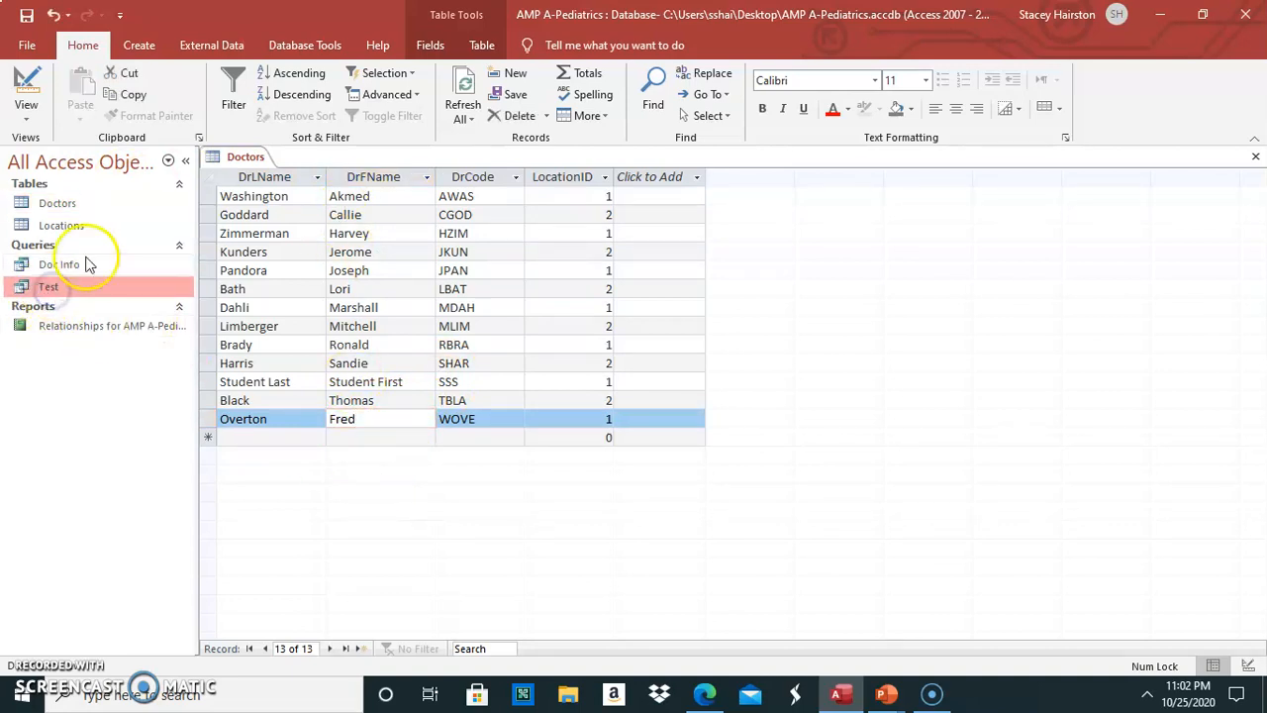
click(74, 264)
click(48, 287)
click(59, 264)
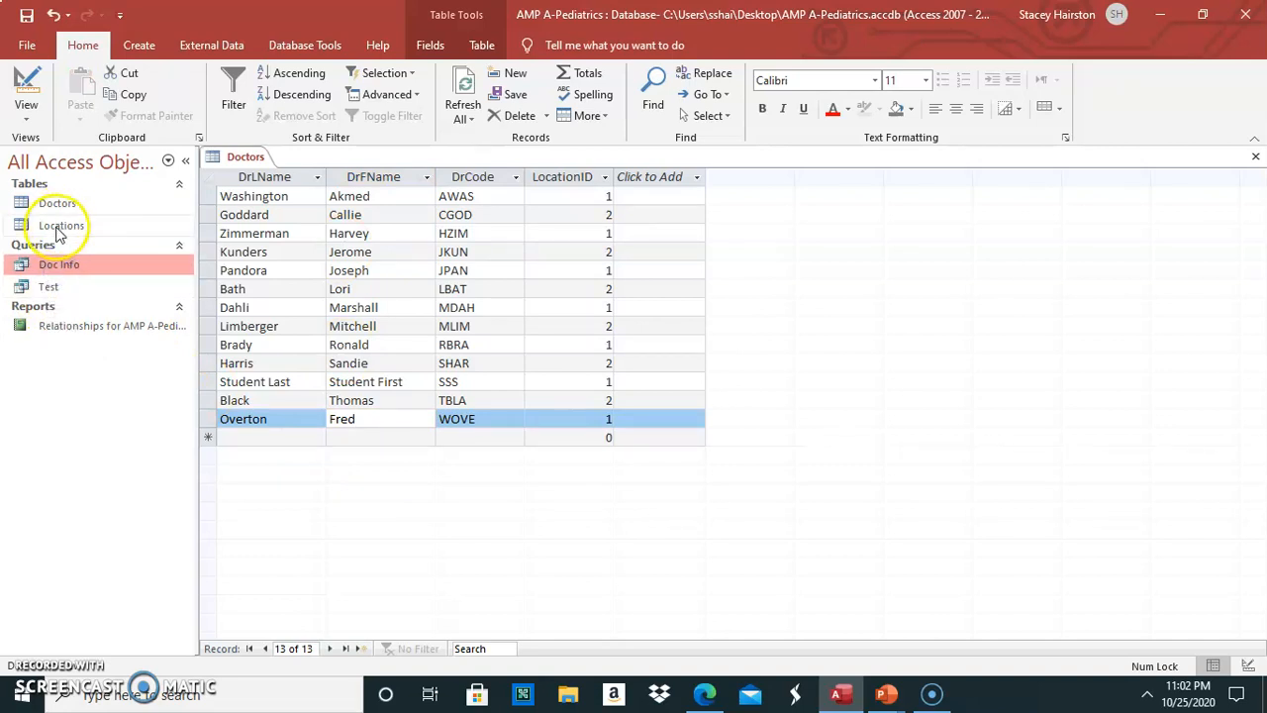
click(57, 230)
click(57, 205)
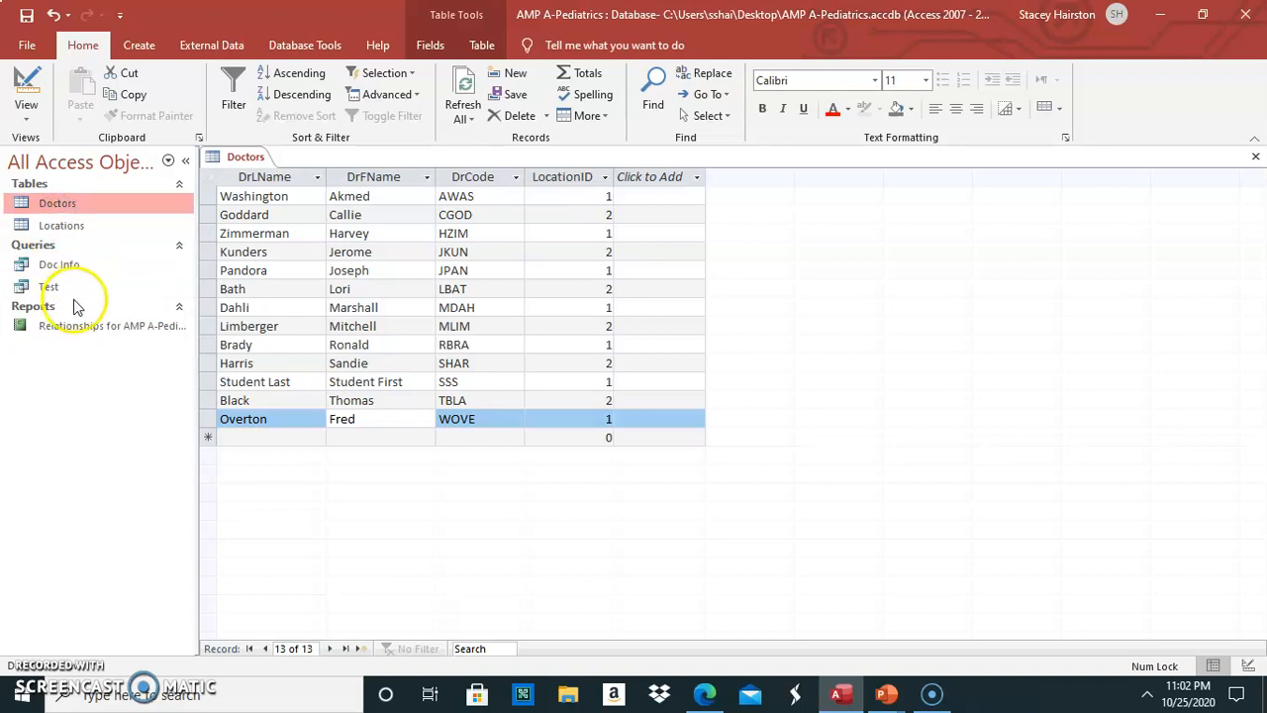
- Open the Locations table and set the State of the Overland Park record to MO
double_click(62, 227)
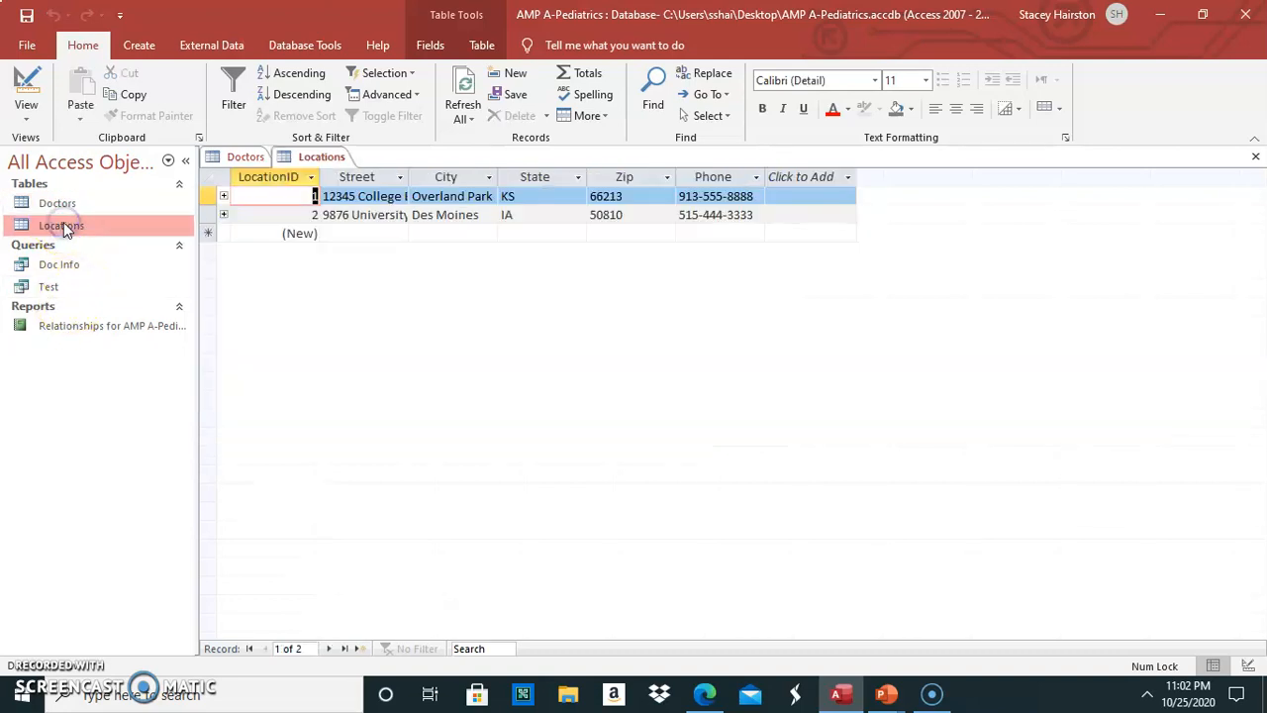
click(538, 196)
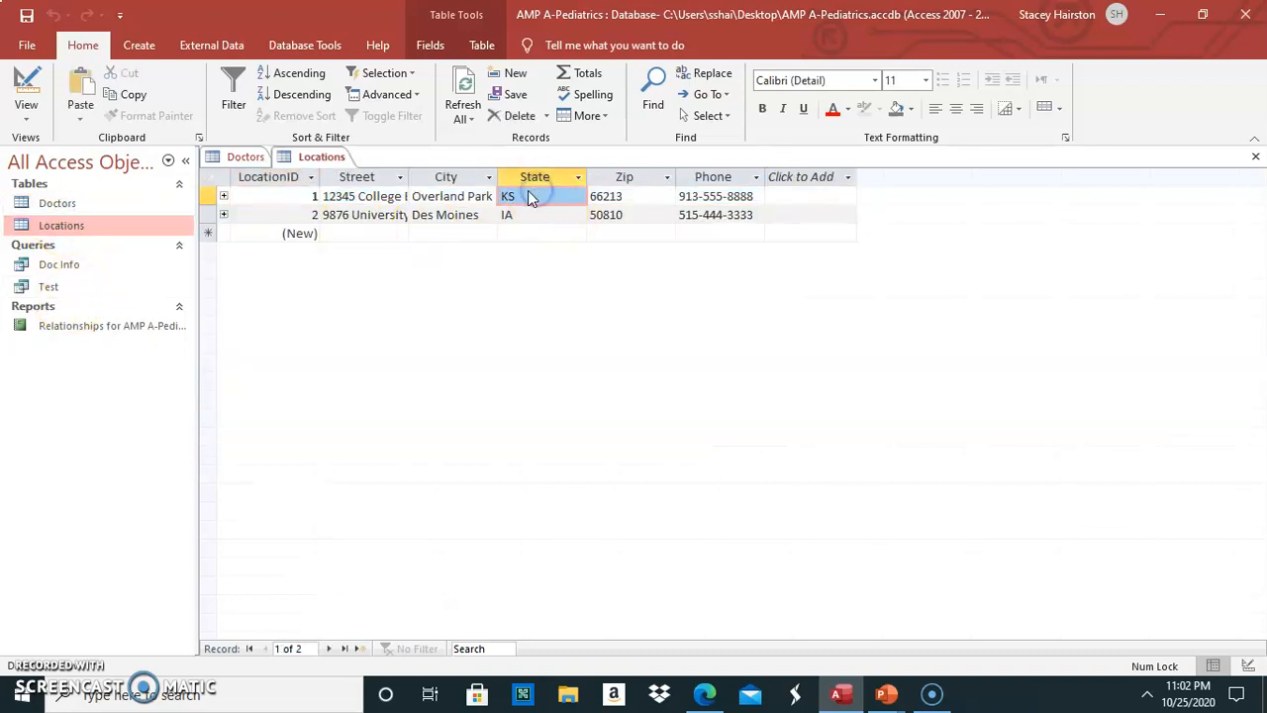
click(520, 195)
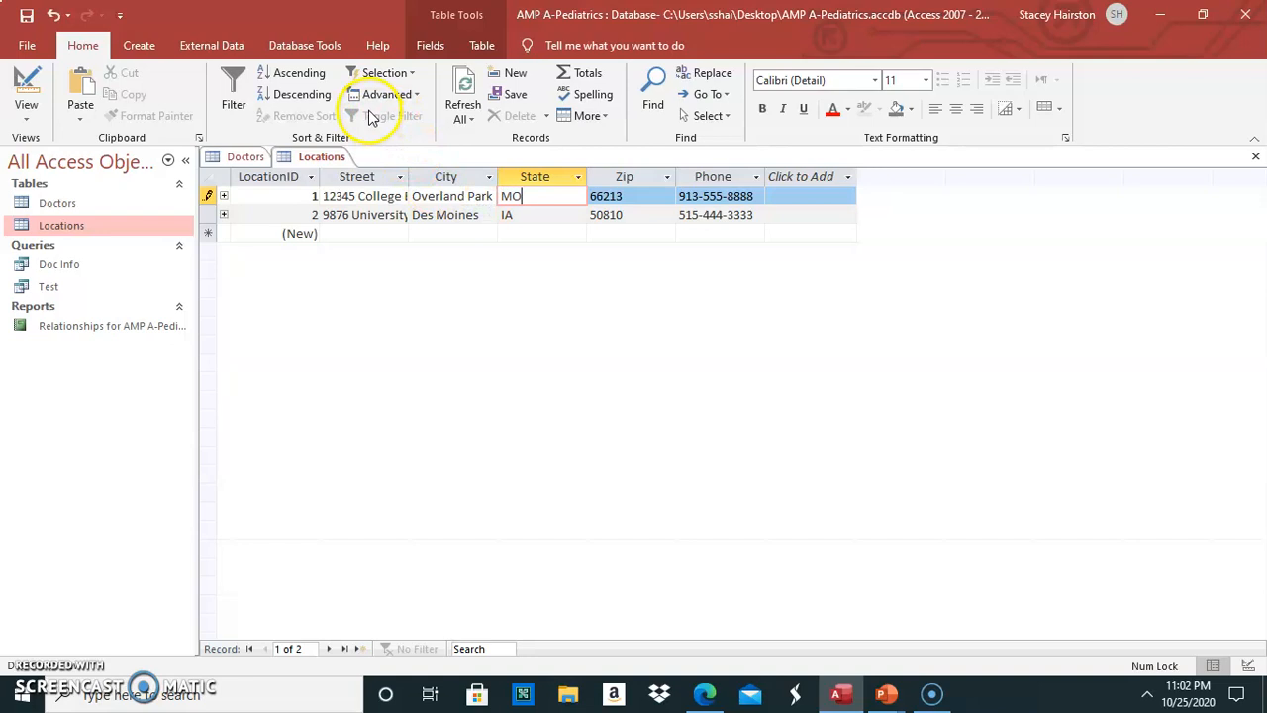
- Close the Locations and Doctors tables
right_click(642, 364)
click(312, 159)
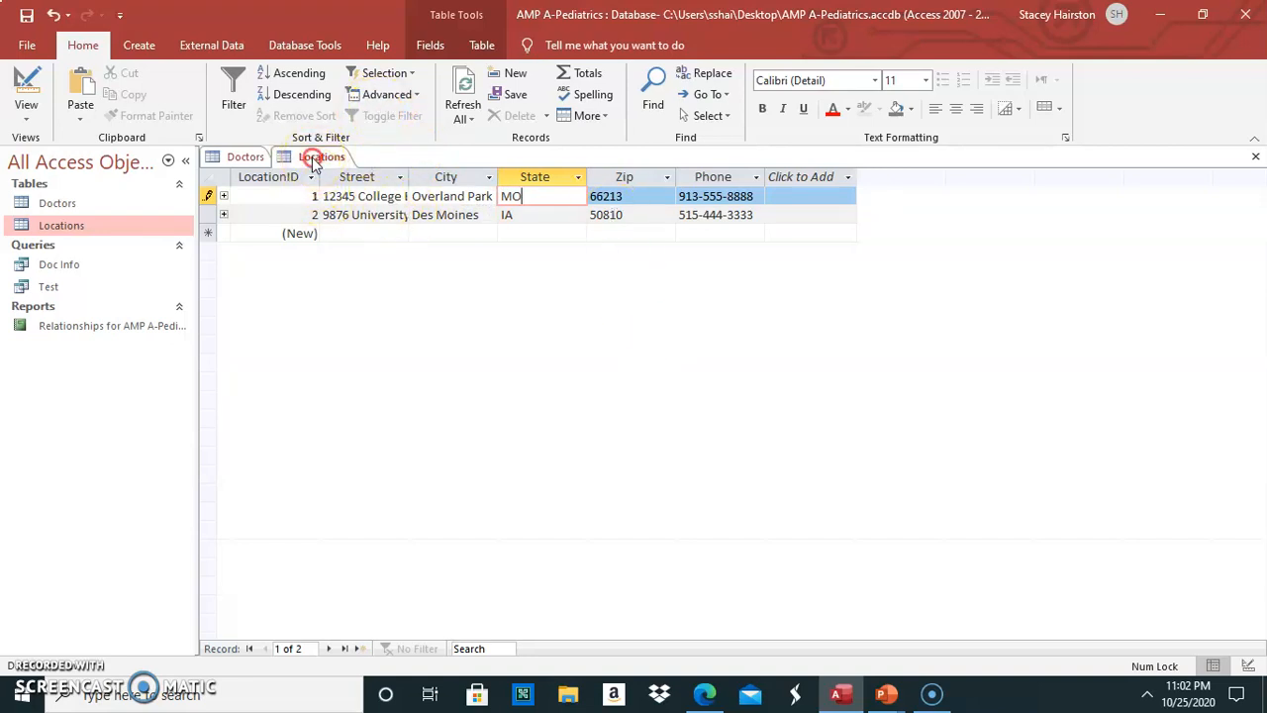
click(331, 187)
right_click(214, 156)
click(275, 188)
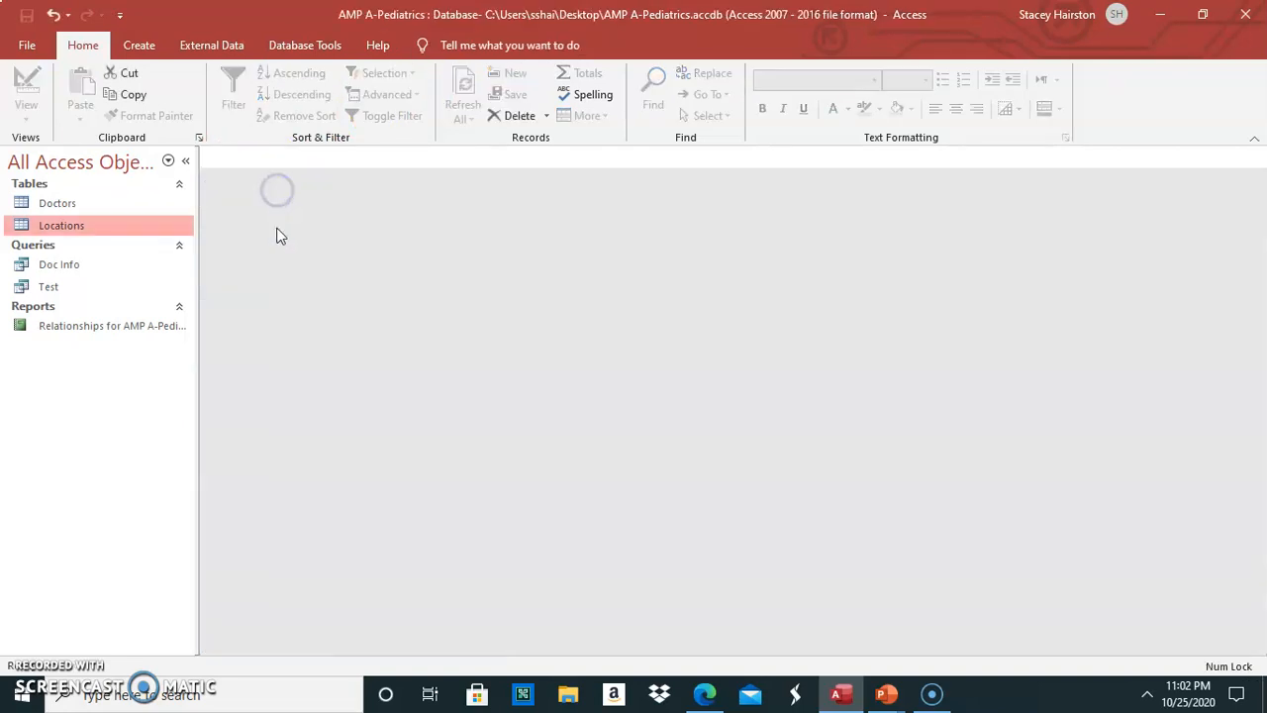
- Open the Doc Info query and check the State values of the Overland Park records
double_click(62, 263)
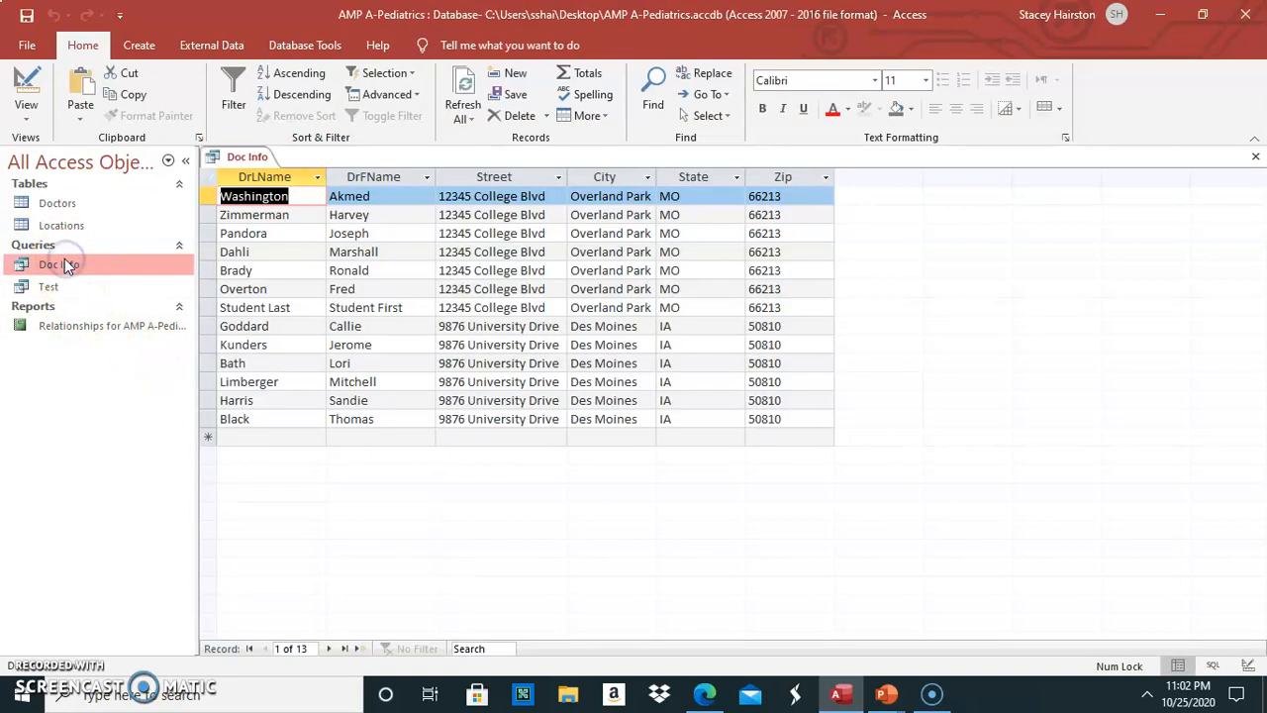
click(688, 234)
click(690, 270)
click(696, 308)
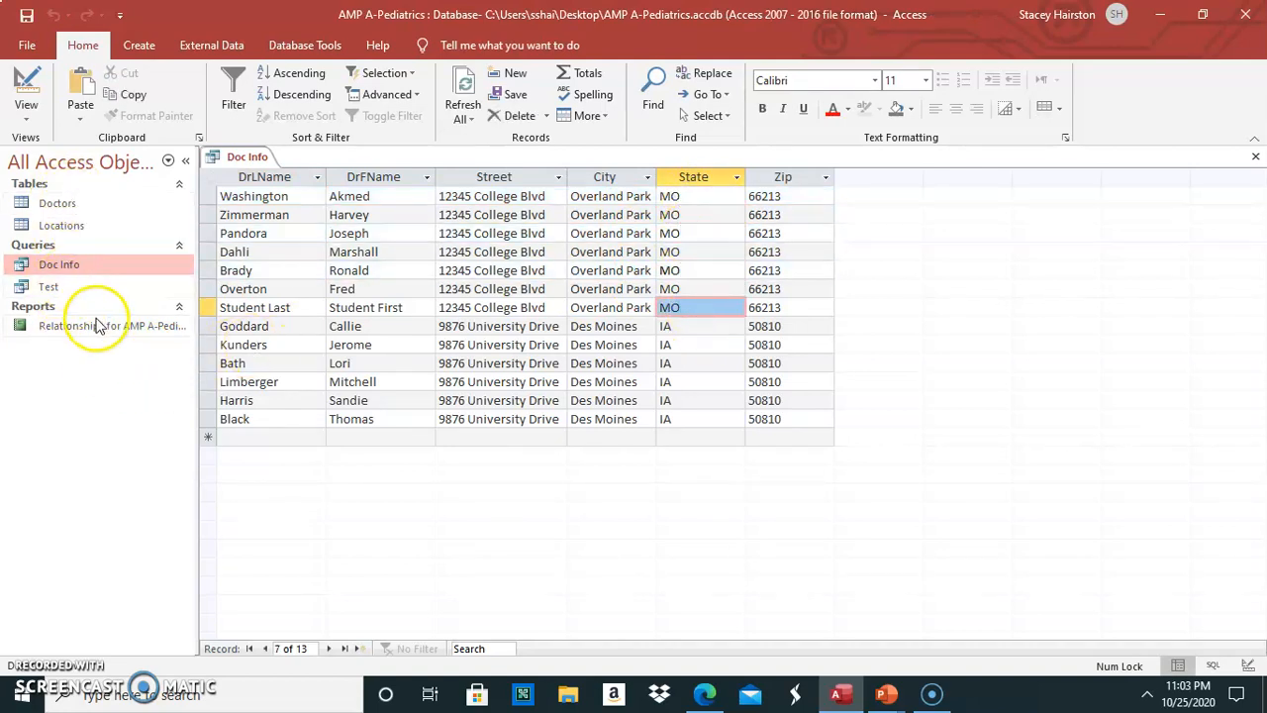
click(49, 288)
click(61, 205)
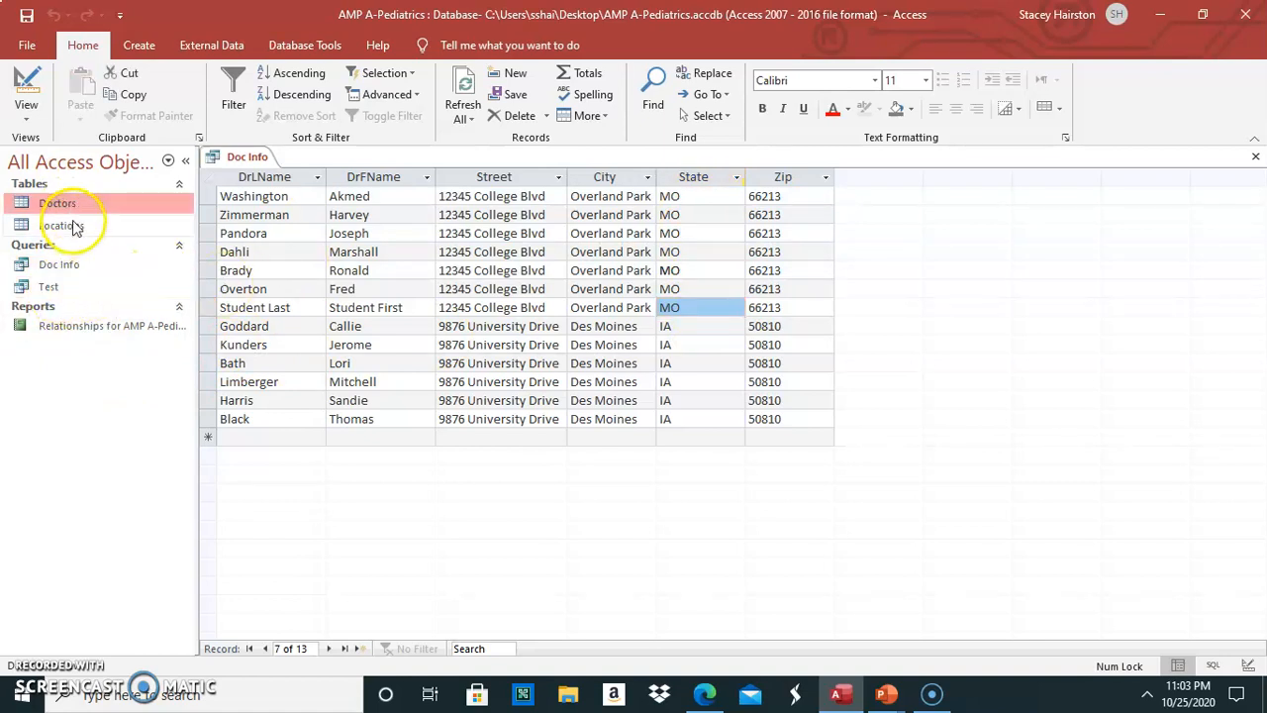
click(63, 225)
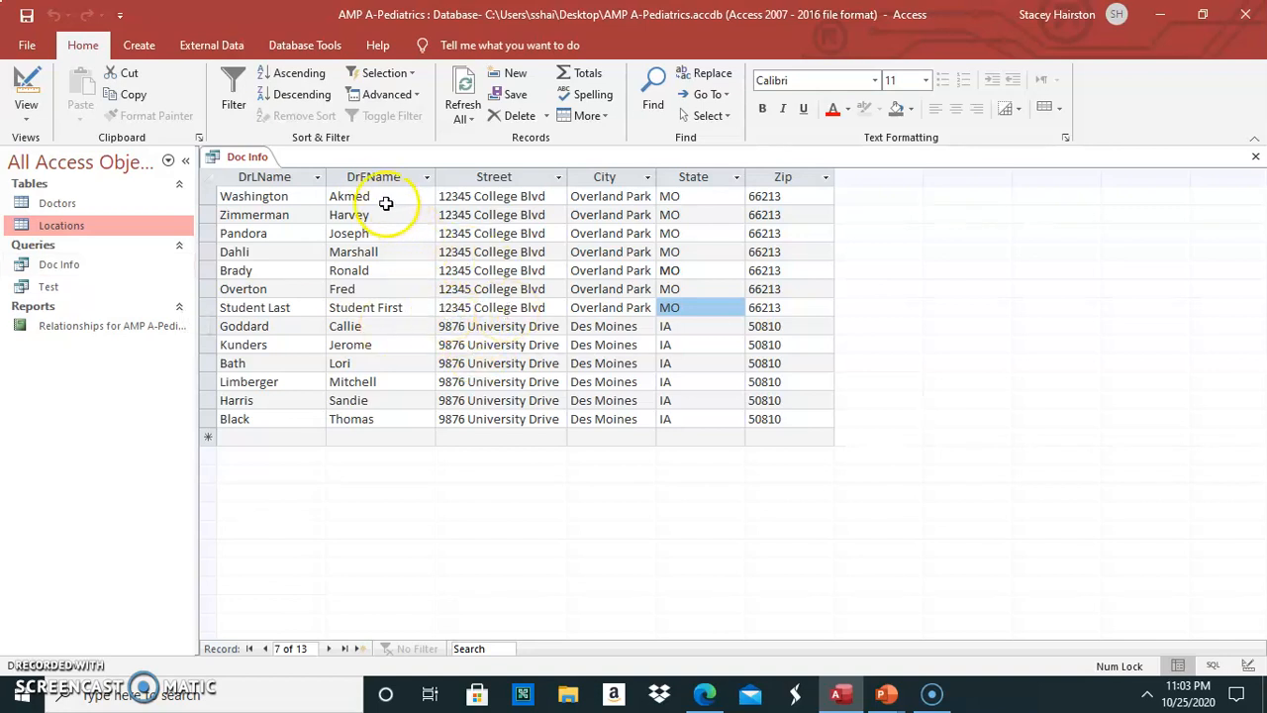
click(51, 265)
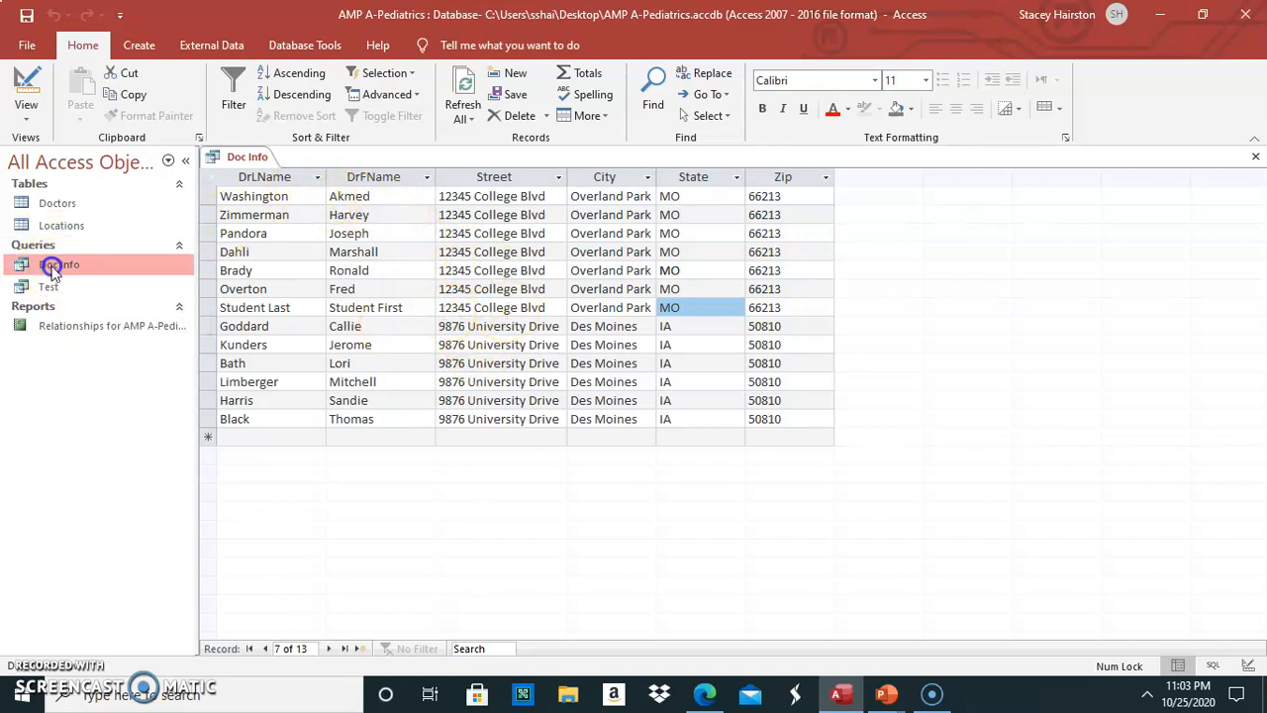
- Sort the Doc Info records by DrFName in ascending and finally in descending order
click(369, 176)
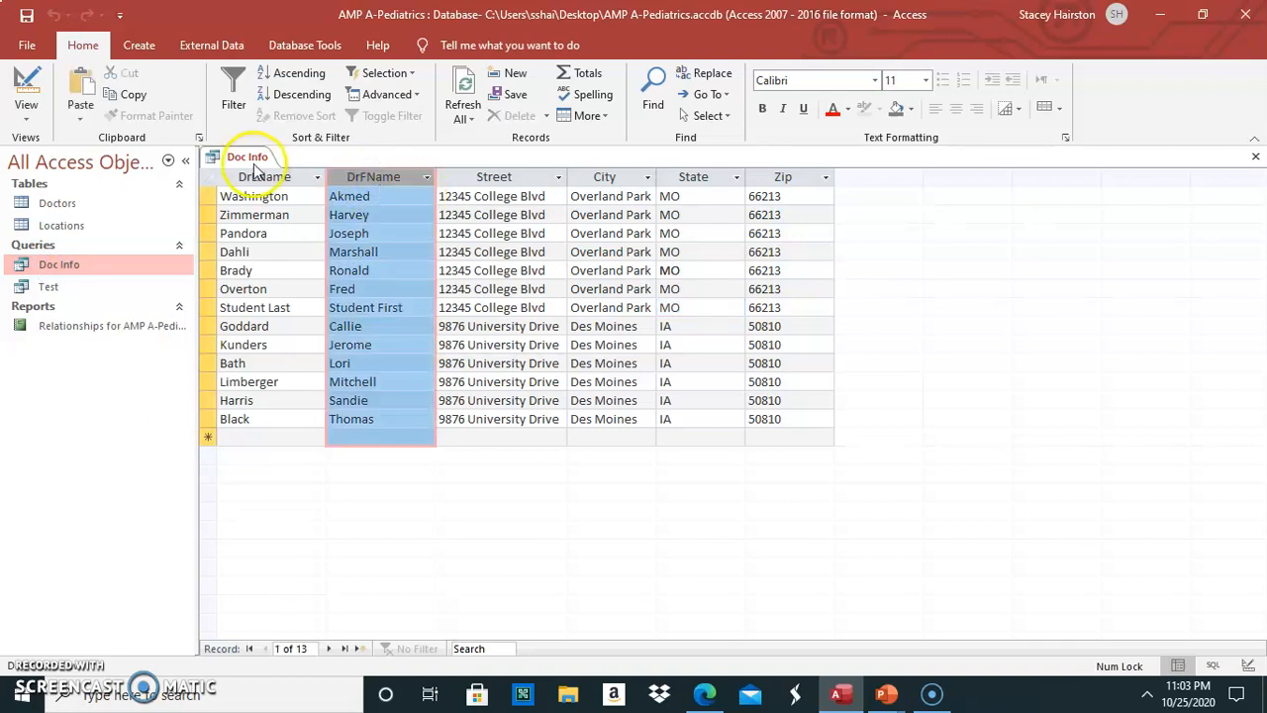
click(287, 74)
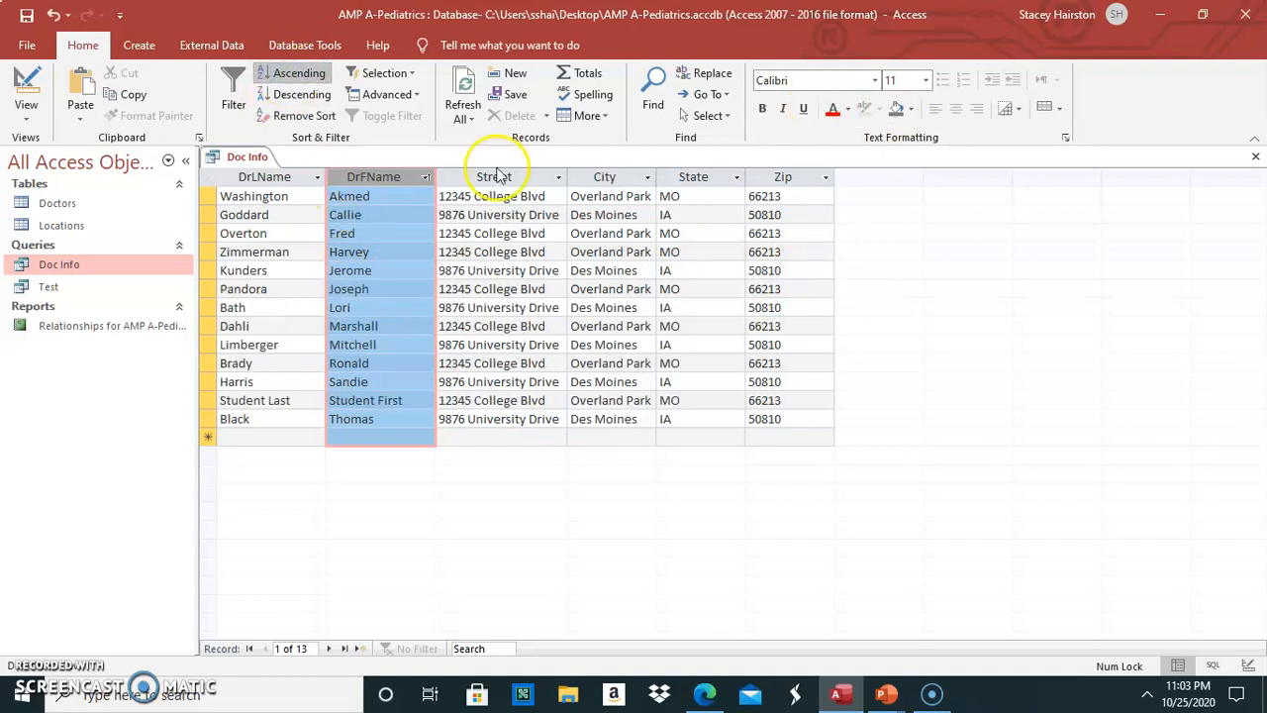
click(289, 95)
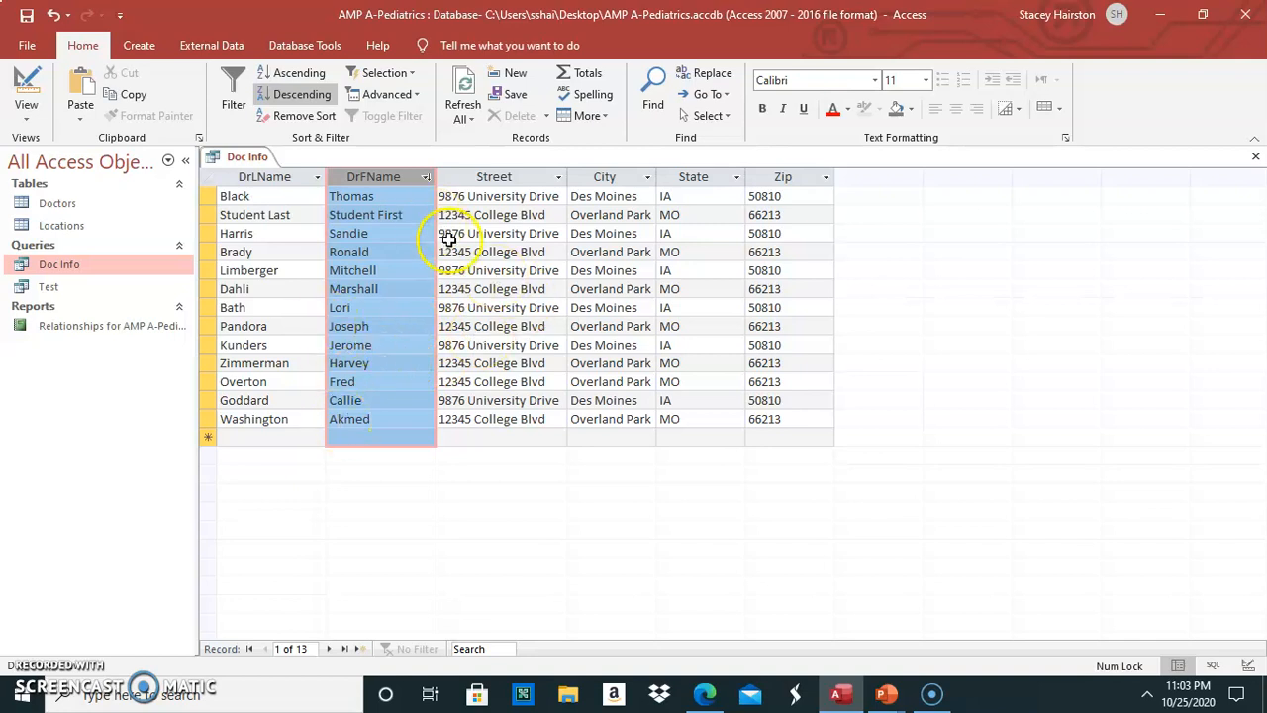
- Apply the current filter/sort to Doc Info and filter DrFName to only the first name in the tenth record
click(414, 96)
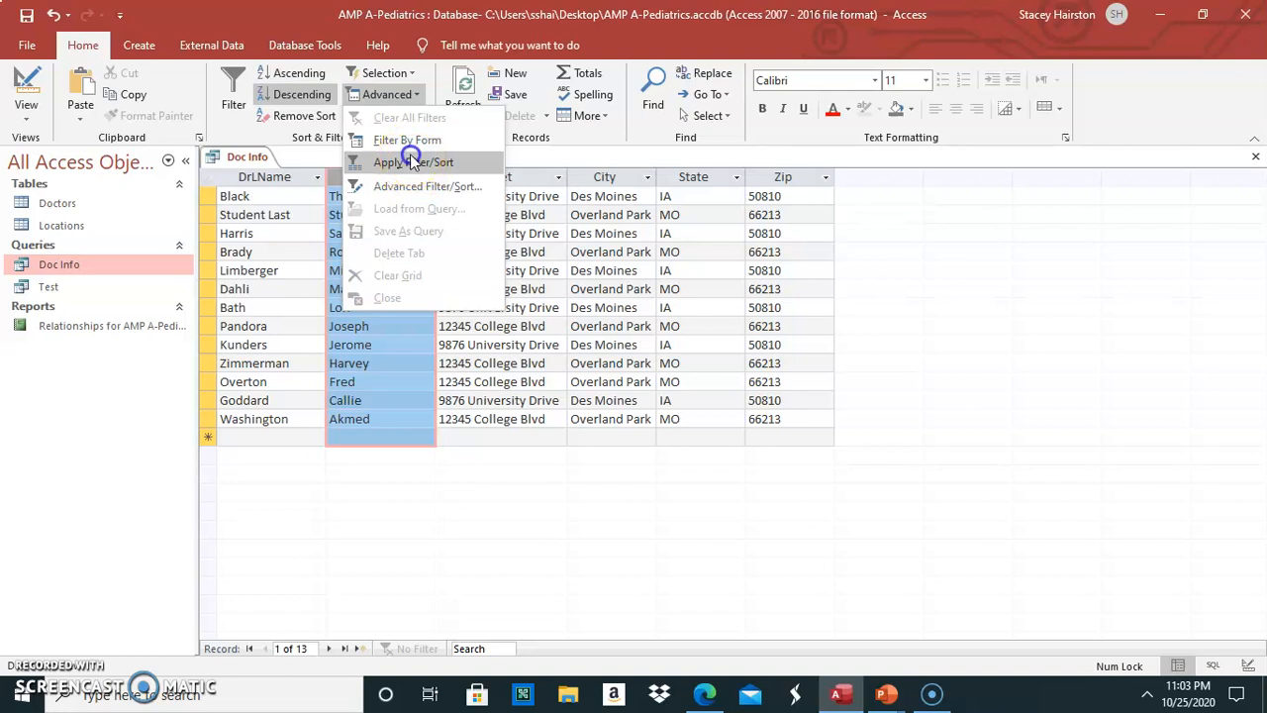
click(410, 161)
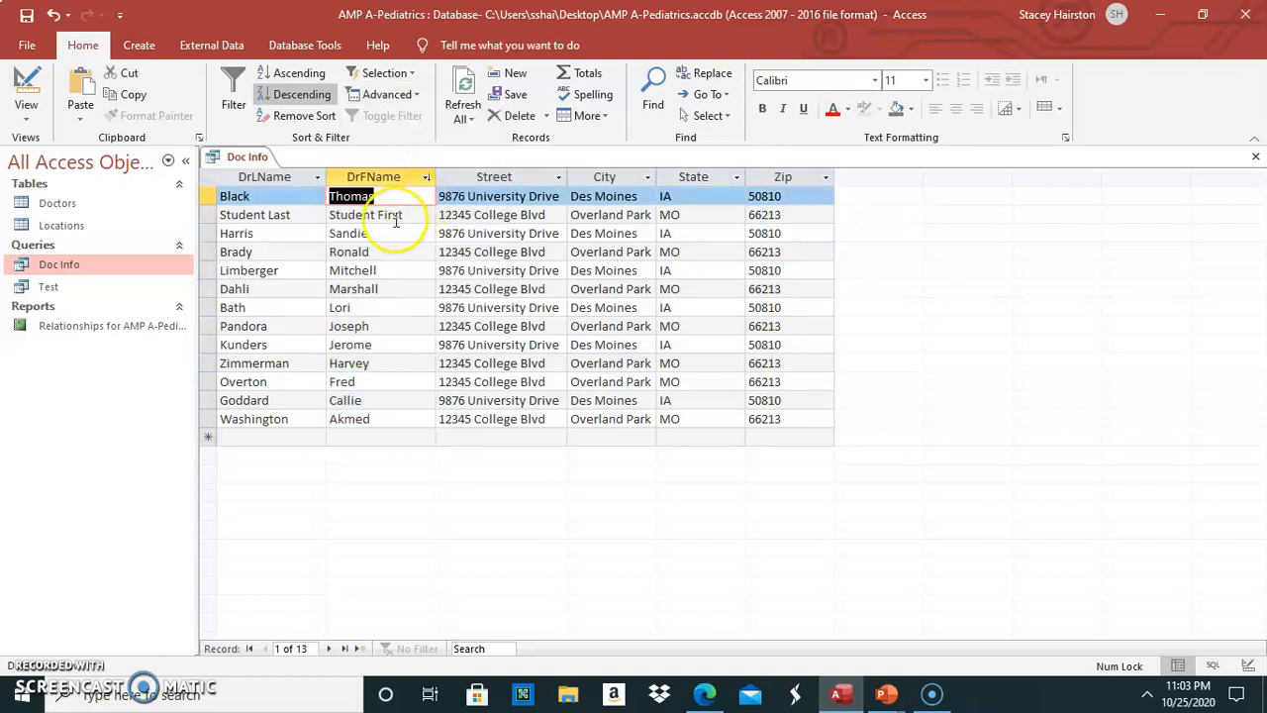
click(425, 177)
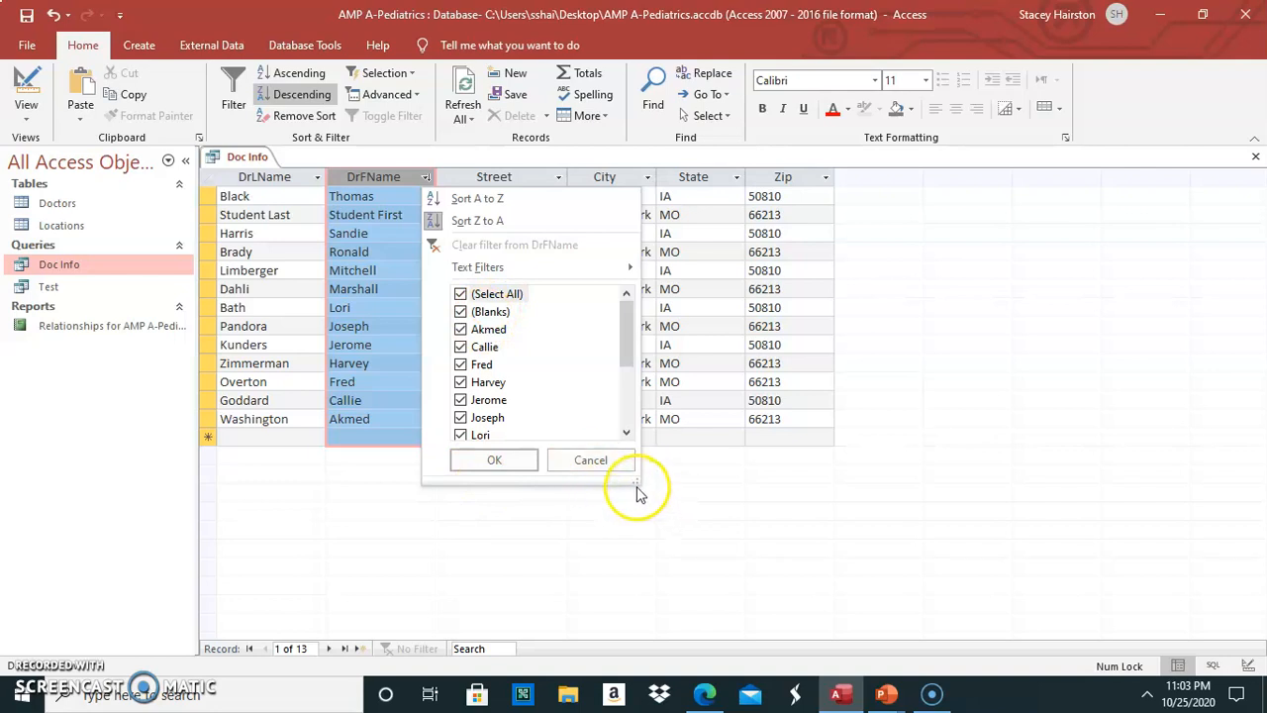
drag(636, 484, 723, 627)
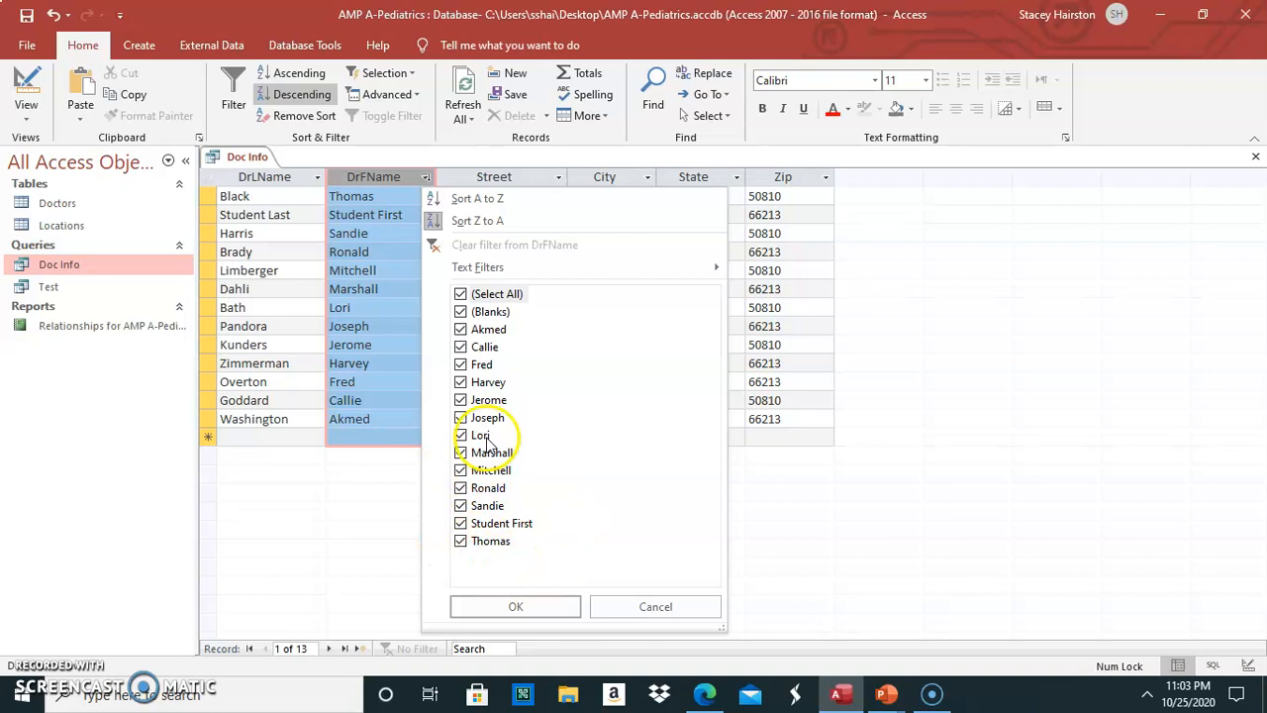
click(460, 291)
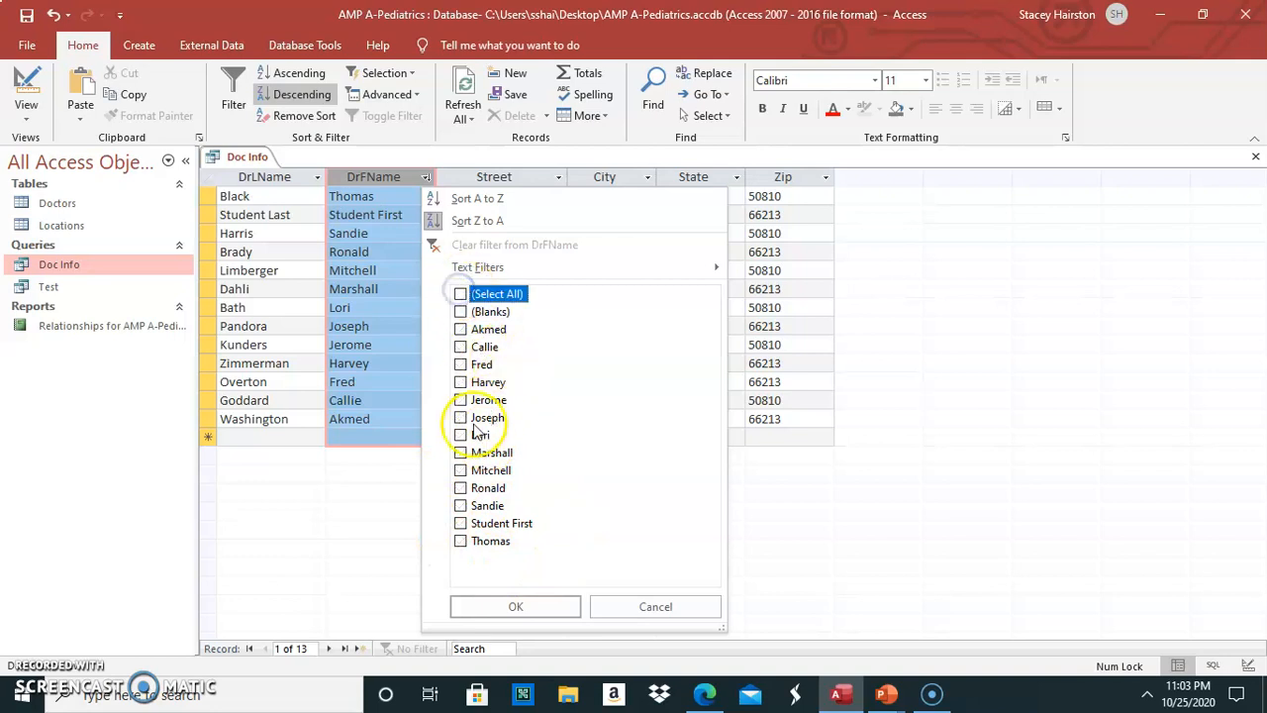
click(461, 382)
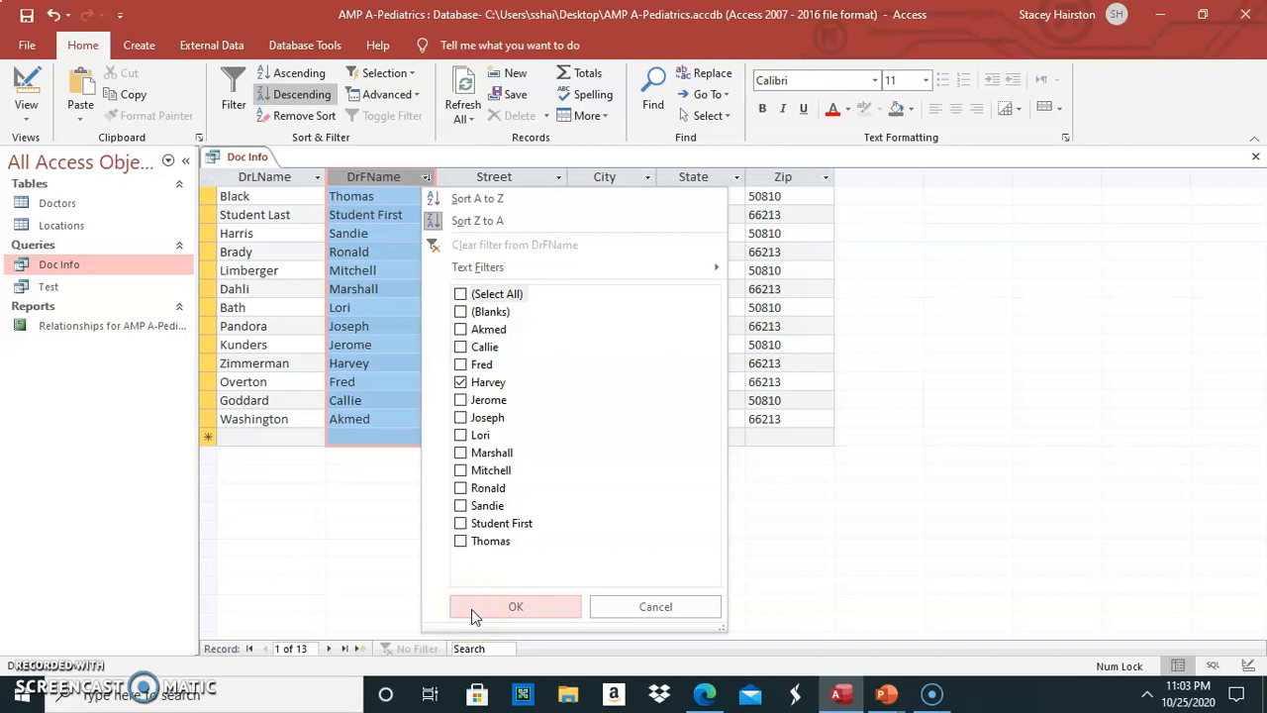
click(471, 609)
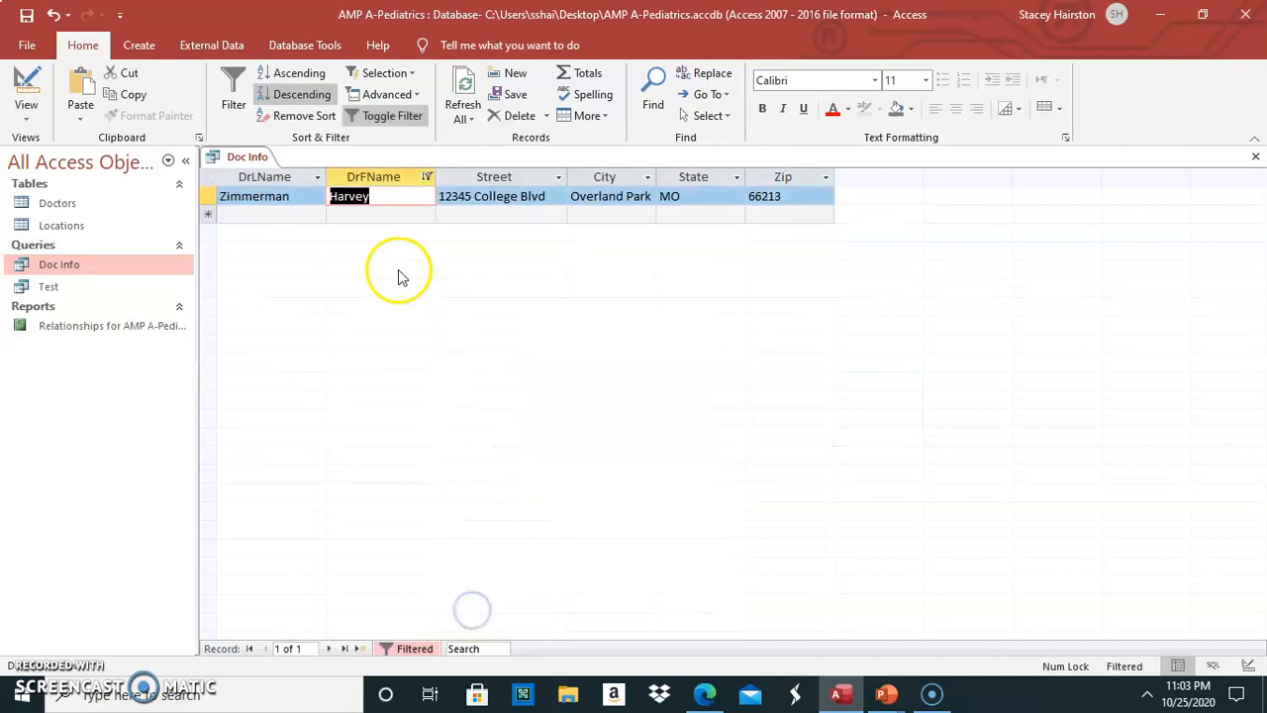